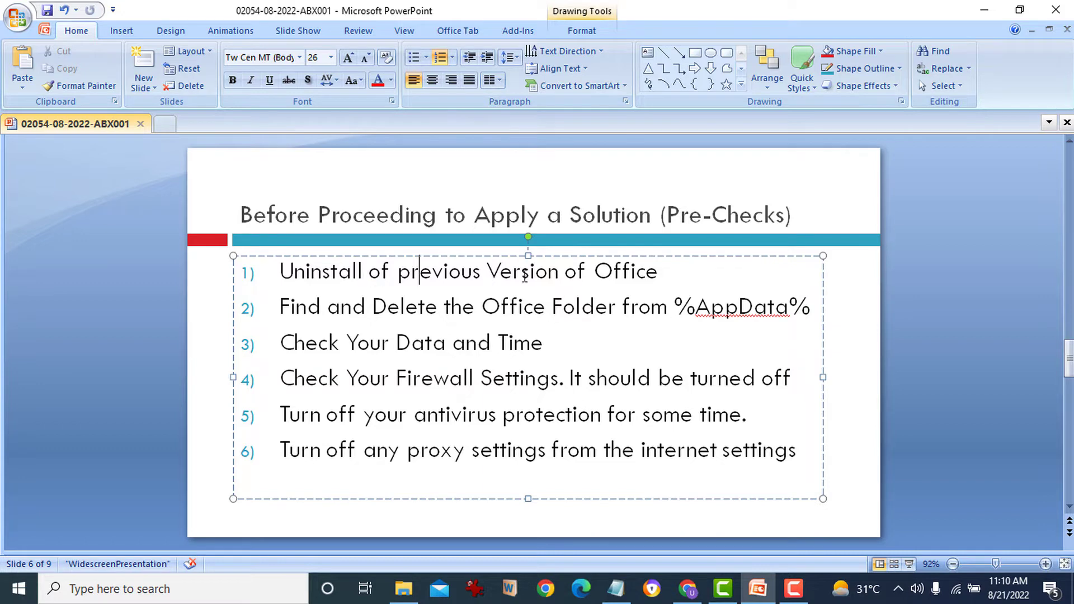
# Open the list of installed programs by running appwiz.cpl from the Run dialog
pyautogui.click(664, 270)
pyautogui.click(270, 268)
pyautogui.press('super+r')
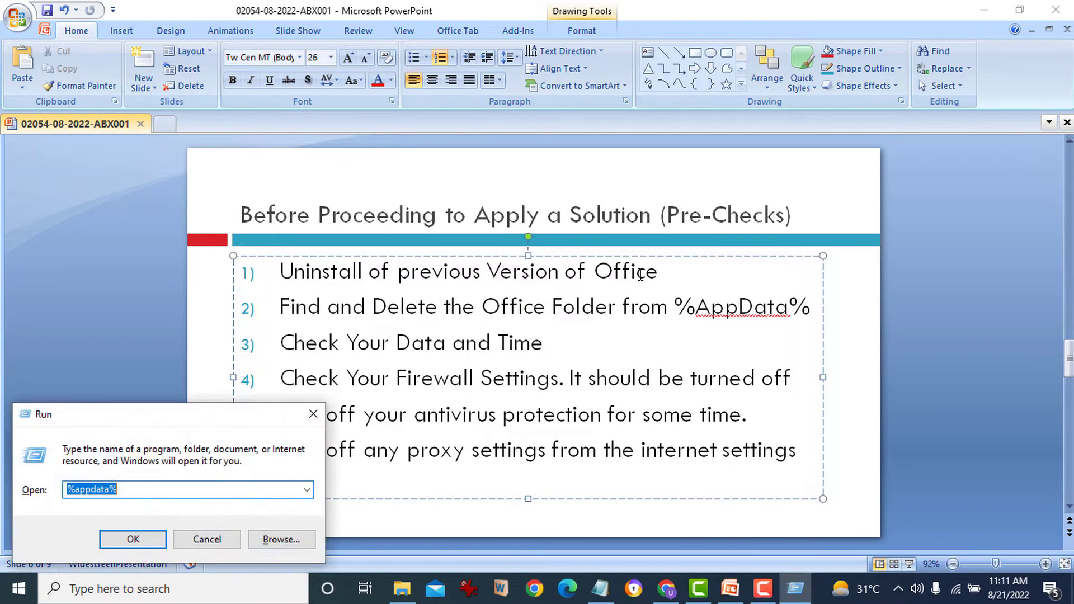
pyautogui.press('Right')
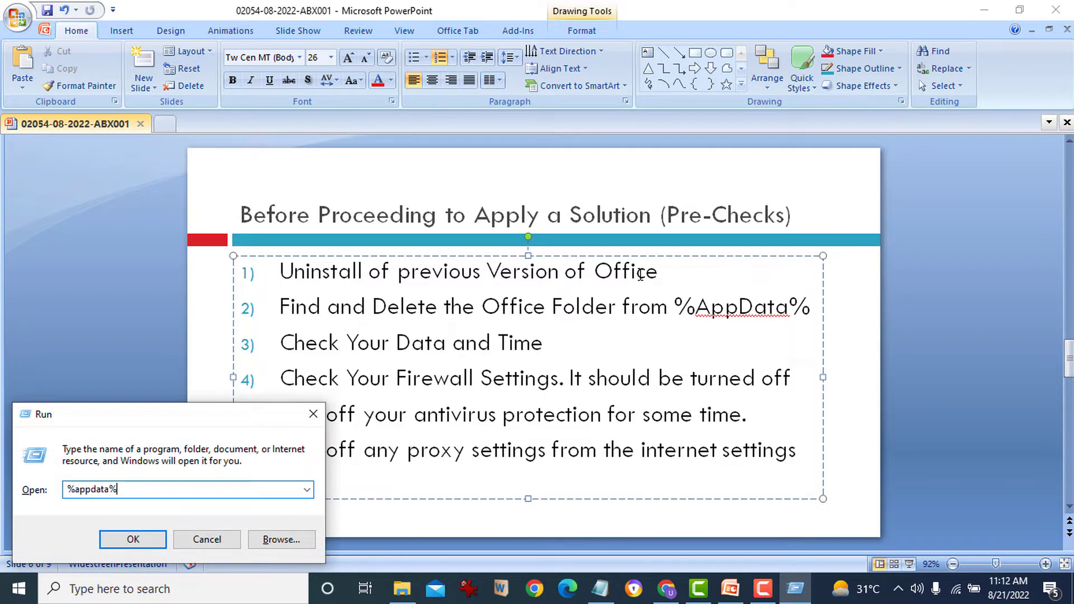
pyautogui.hotkey('ctrl', 'a')
pyautogui.press('BackSpace')
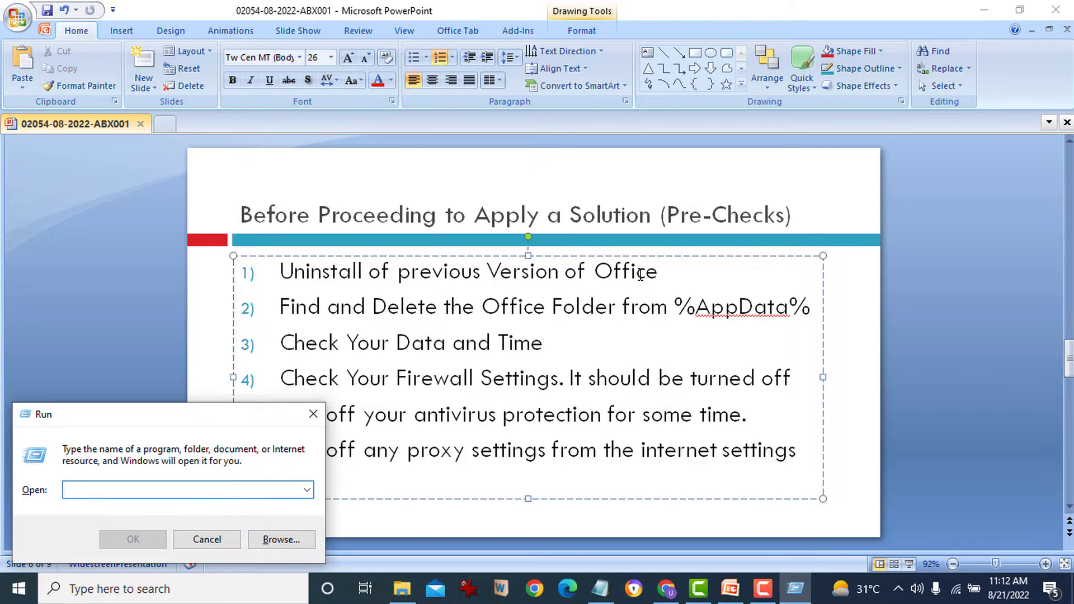
pyautogui.write('app')
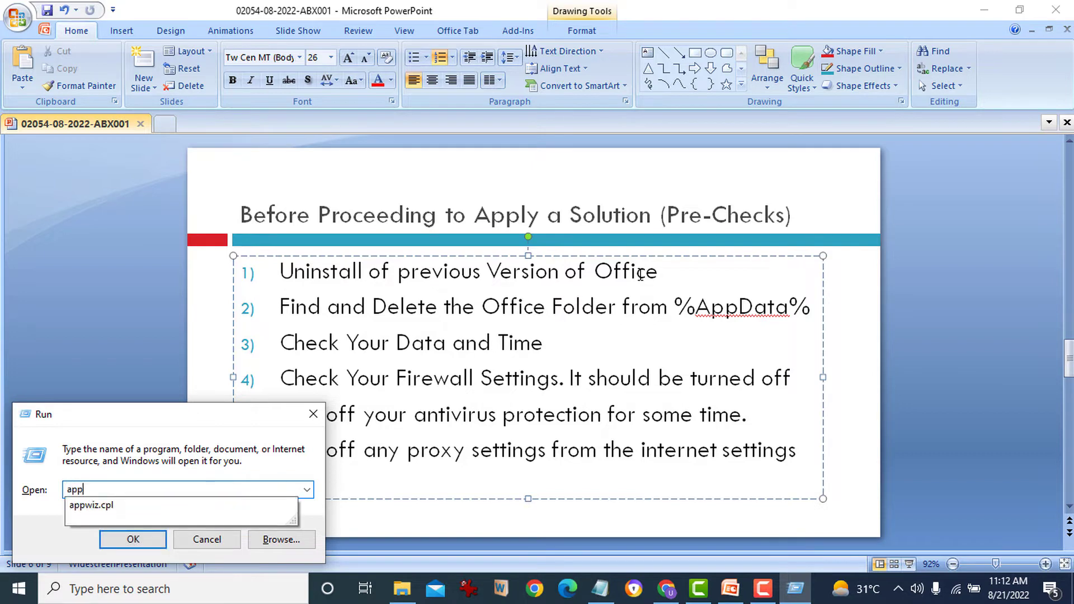
pyautogui.press('Down')
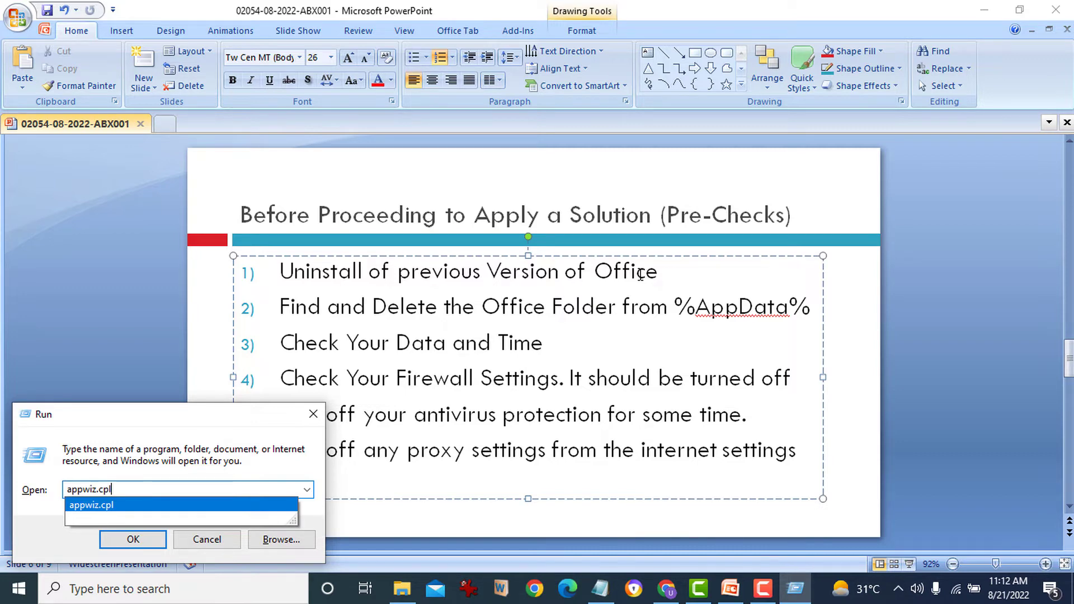
pyautogui.press('Return')
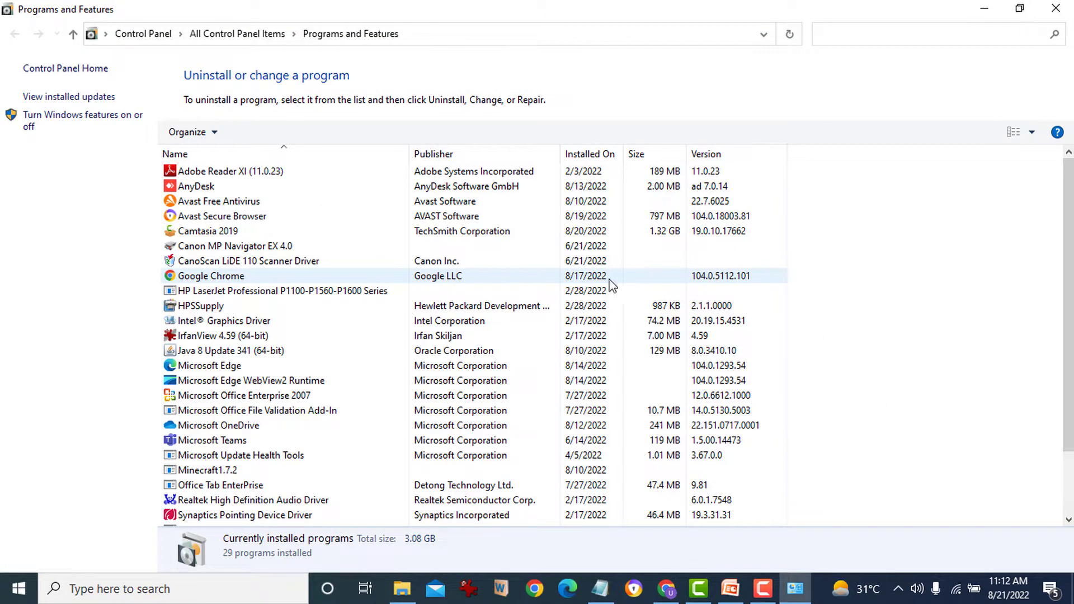
# Examine the installed programs for a previous Office version, select Microsoft Office Enterprise 2007, and close the list
pyautogui.scroll(-2, 492, 336)
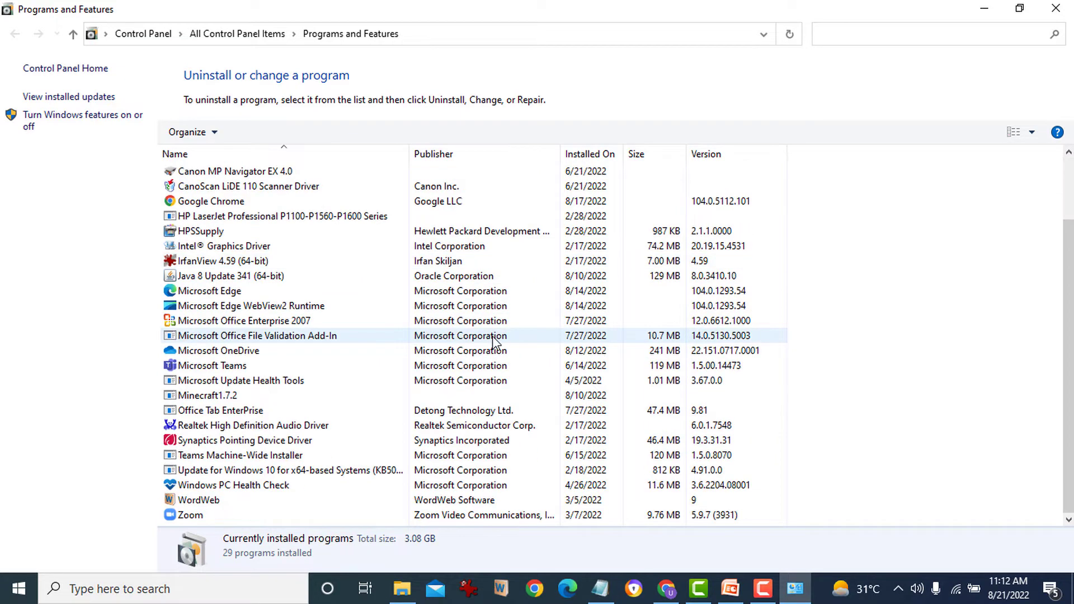
pyautogui.scroll(2, 492, 343)
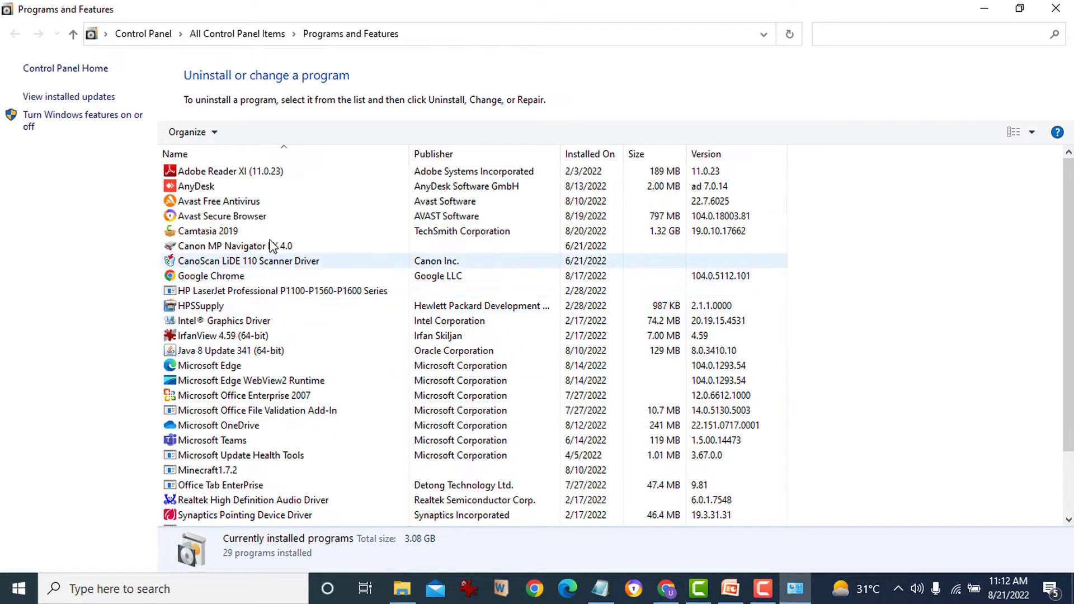
pyautogui.scroll(-2, 272, 246)
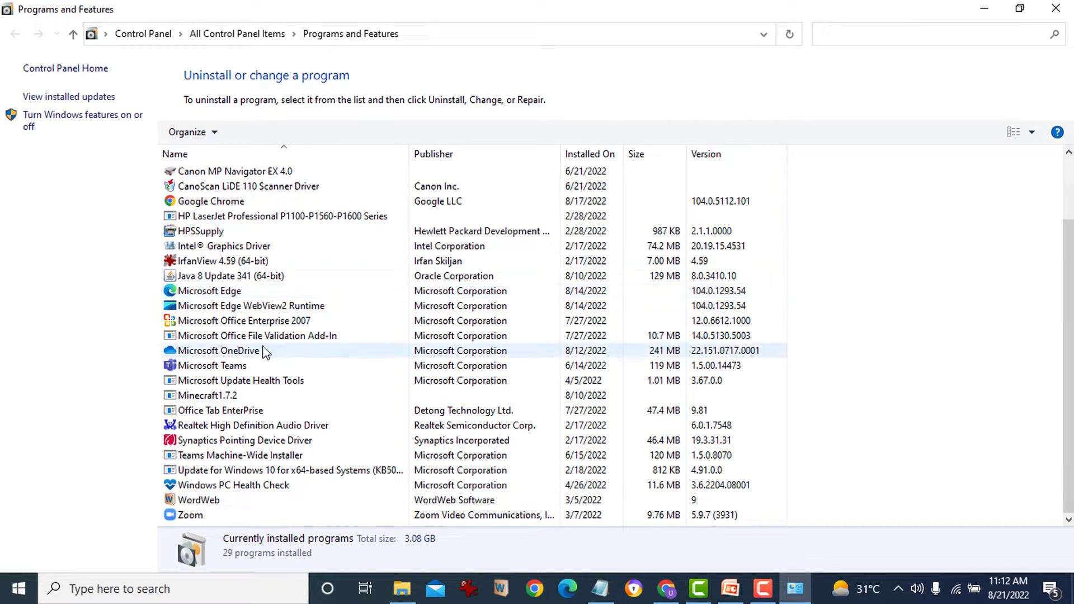
pyautogui.scroll(2, 269, 398)
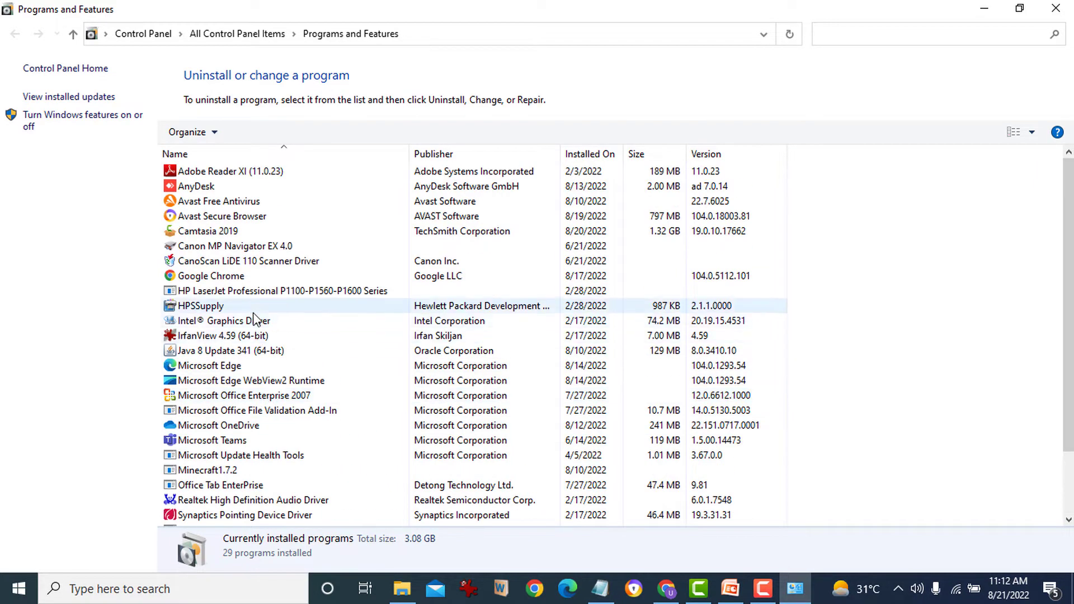
pyautogui.scroll(-2, 262, 358)
pyautogui.scroll(2, 271, 400)
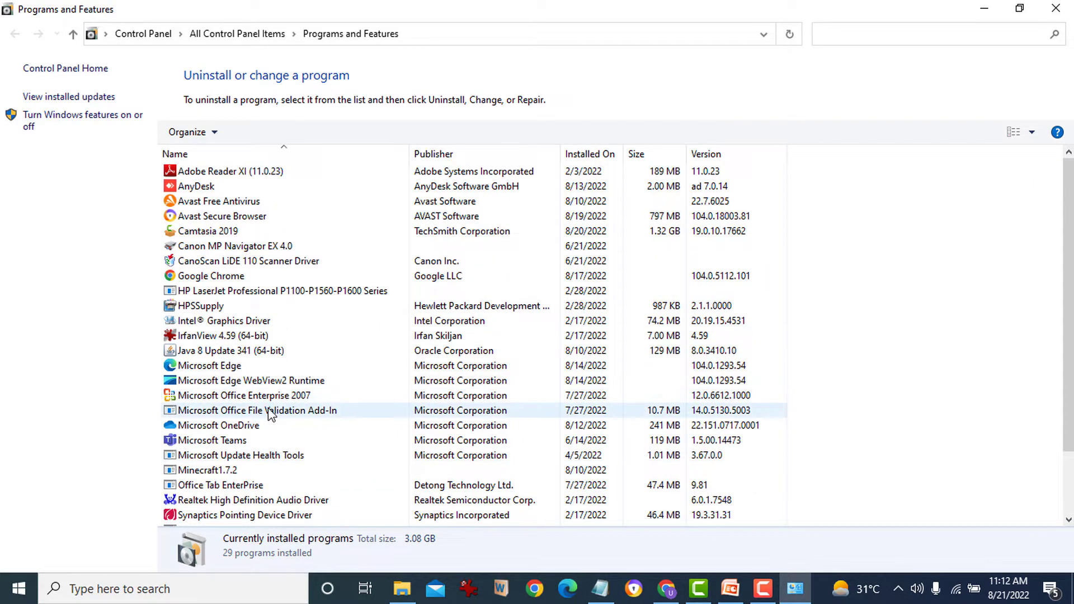
pyautogui.click(265, 335)
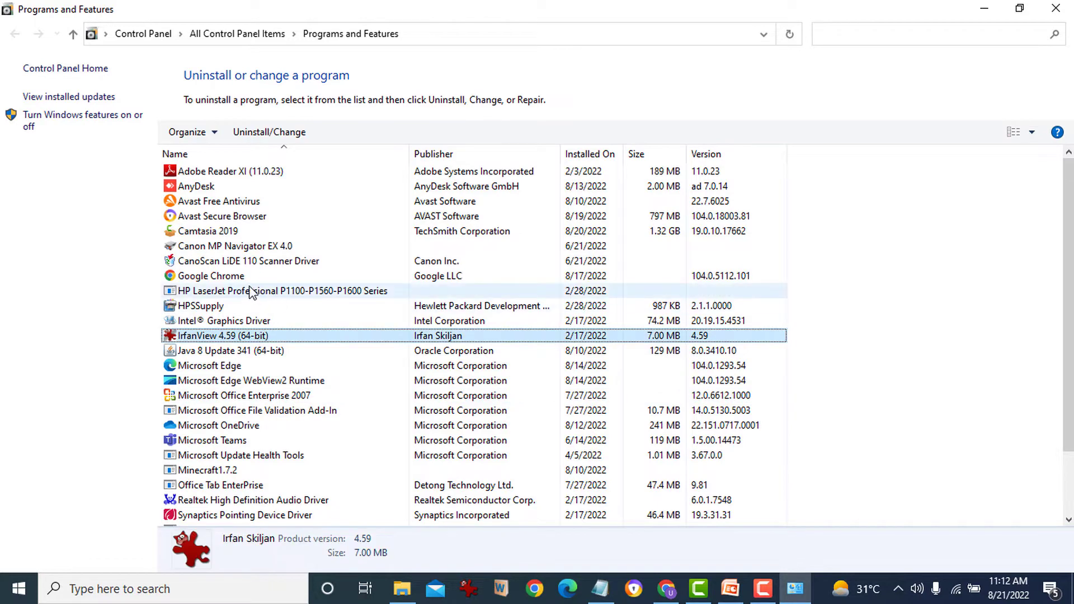
pyautogui.scroll(-2, 251, 437)
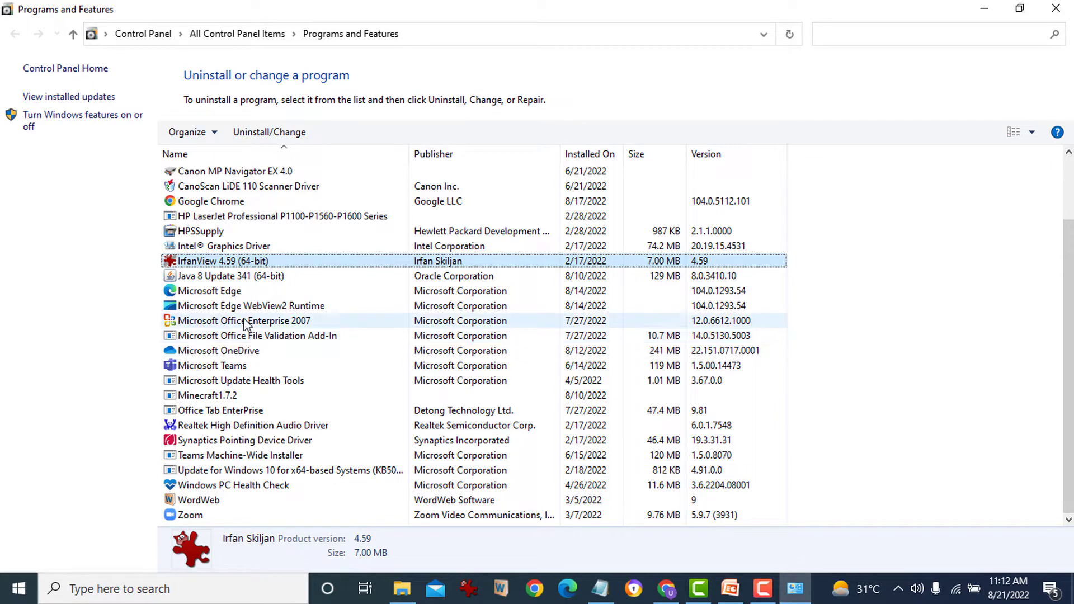
pyautogui.click(260, 321)
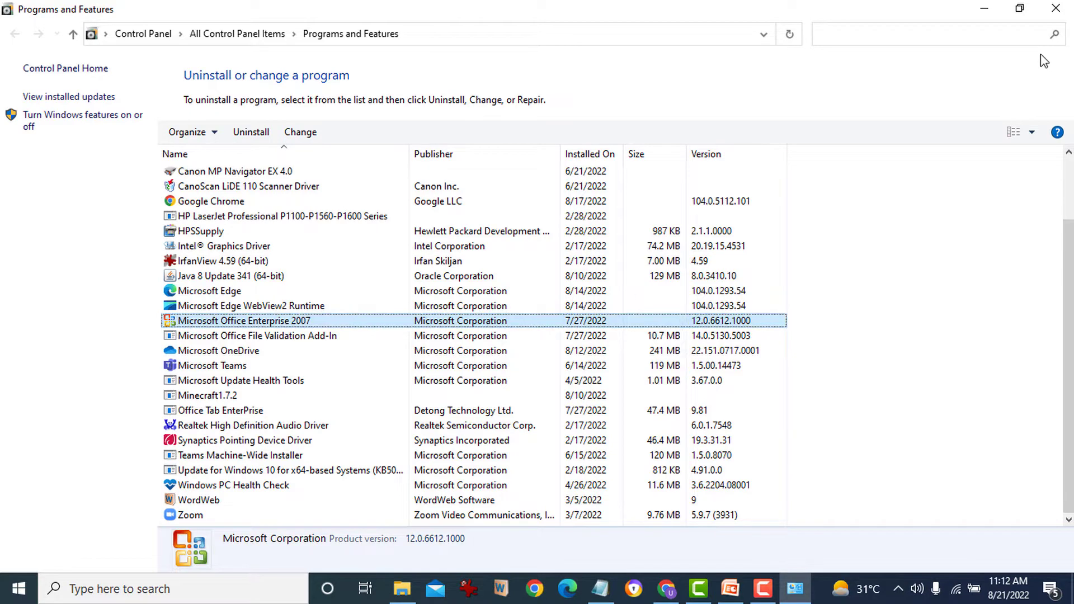
pyautogui.click(1055, 9)
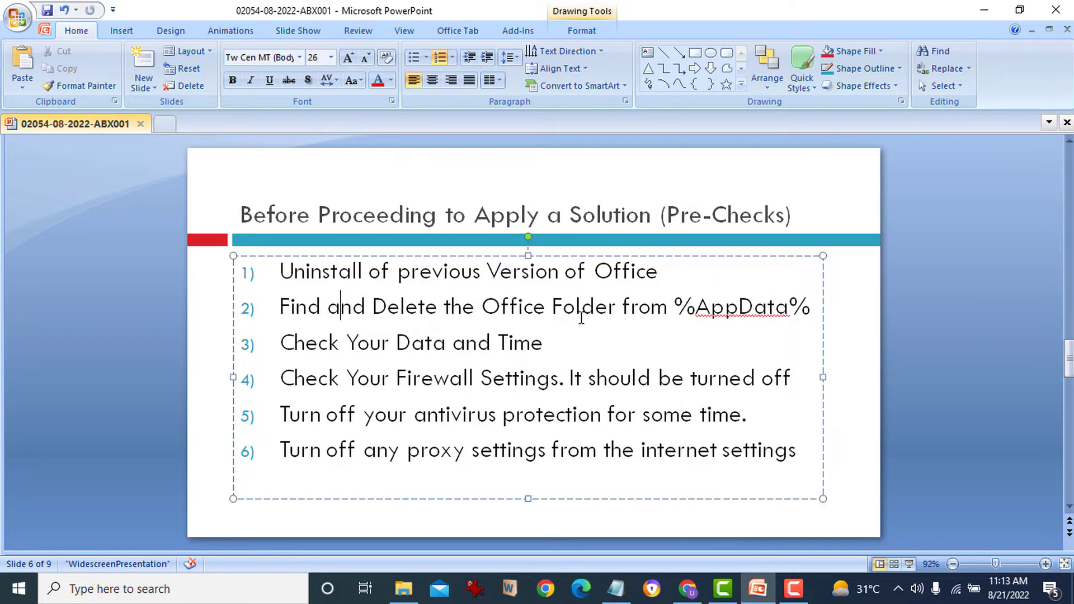
pyautogui.click(752, 306)
pyautogui.moveTo(809, 307); pyautogui.dragTo(691, 313)
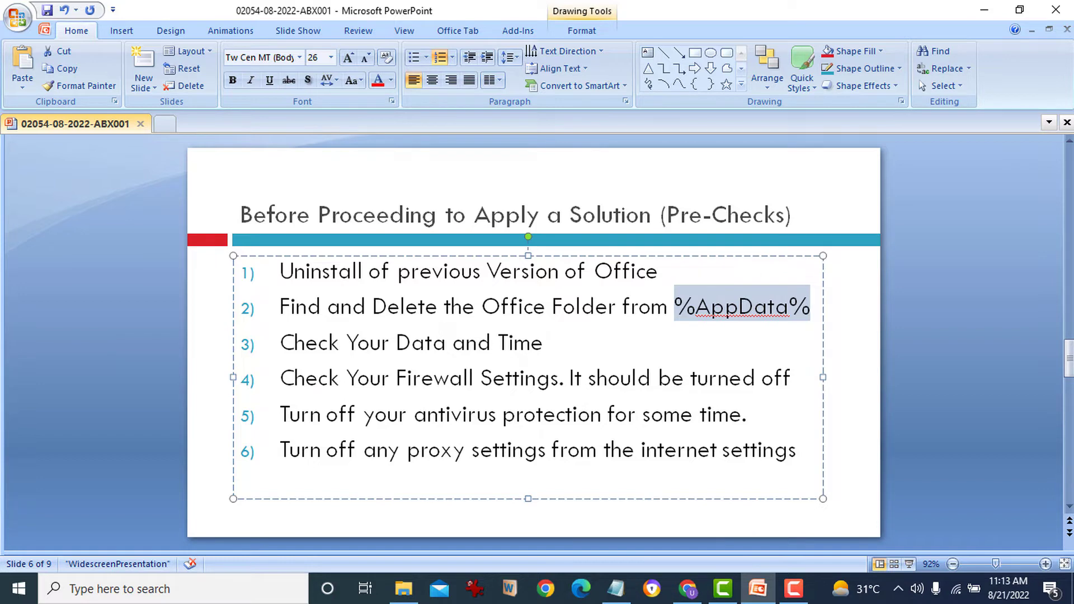
pyautogui.hotkey('alt', 'Tab')
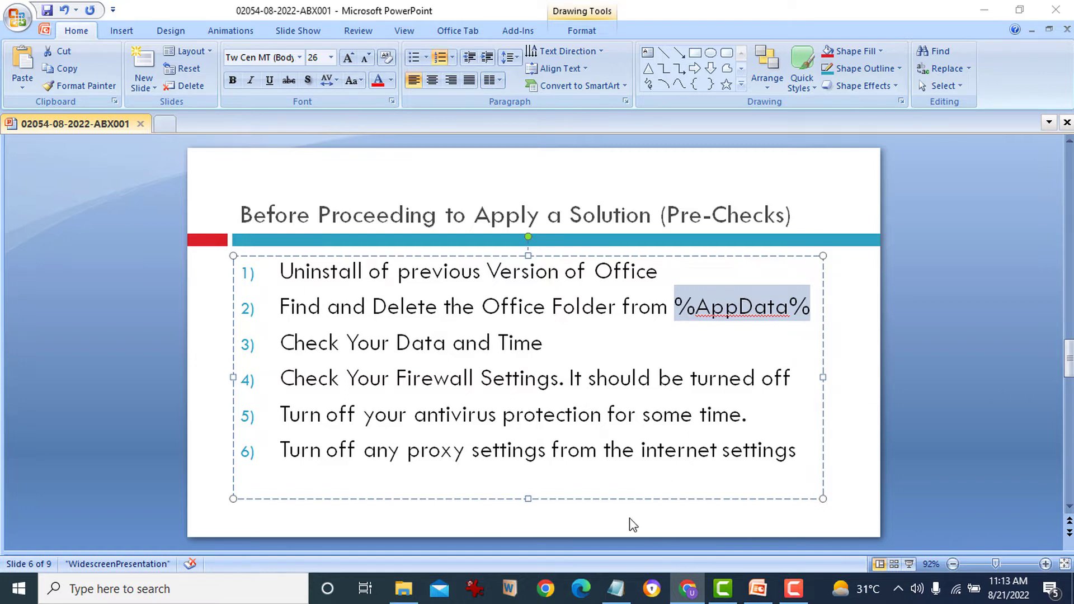
pyautogui.click(417, 315)
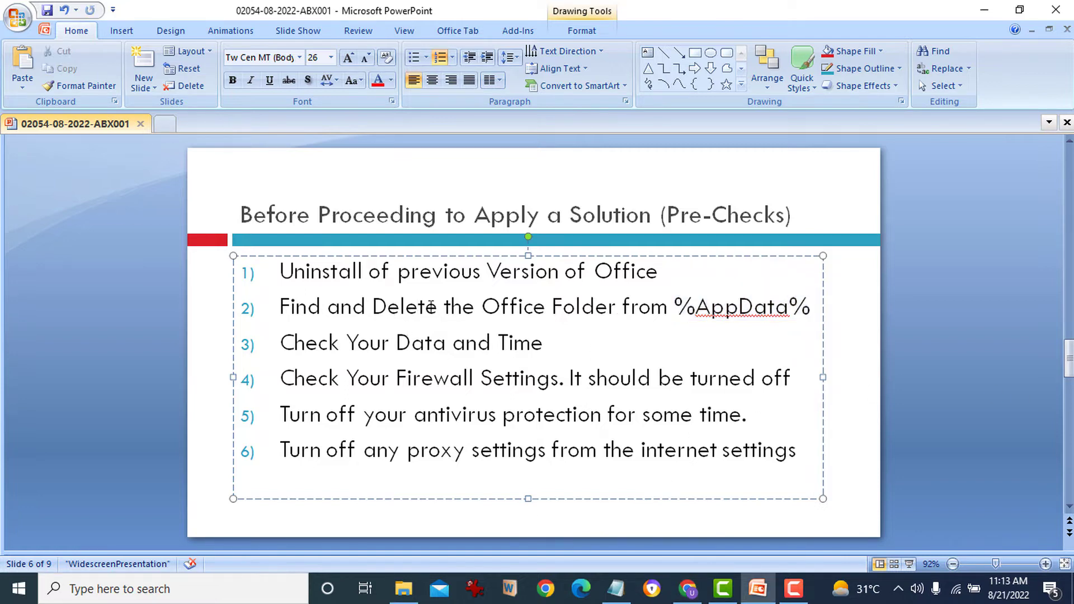
pyautogui.moveTo(280, 307); pyautogui.dragTo(696, 307)
pyautogui.moveTo(685, 307); pyautogui.dragTo(542, 336)
pyautogui.click(798, 325)
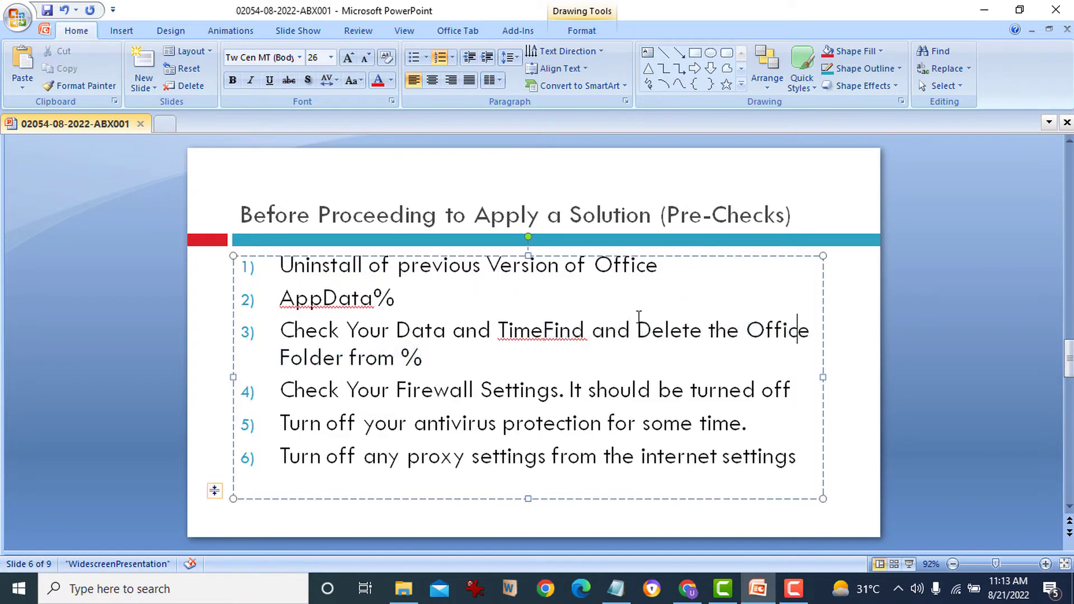
pyautogui.hotkey('ctrl', 'z')
# Copy the text %AppData% from the second pre-check item on the slide
pyautogui.click(796, 313)
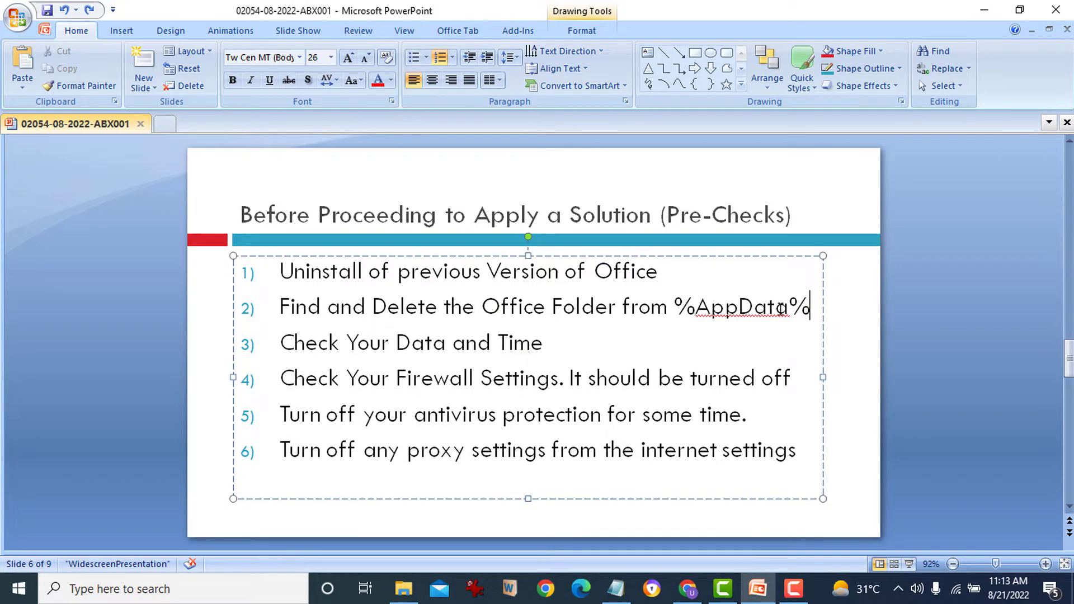
pyautogui.moveTo(810, 309); pyautogui.dragTo(682, 314)
pyautogui.hotkey('ctrl', 'c')
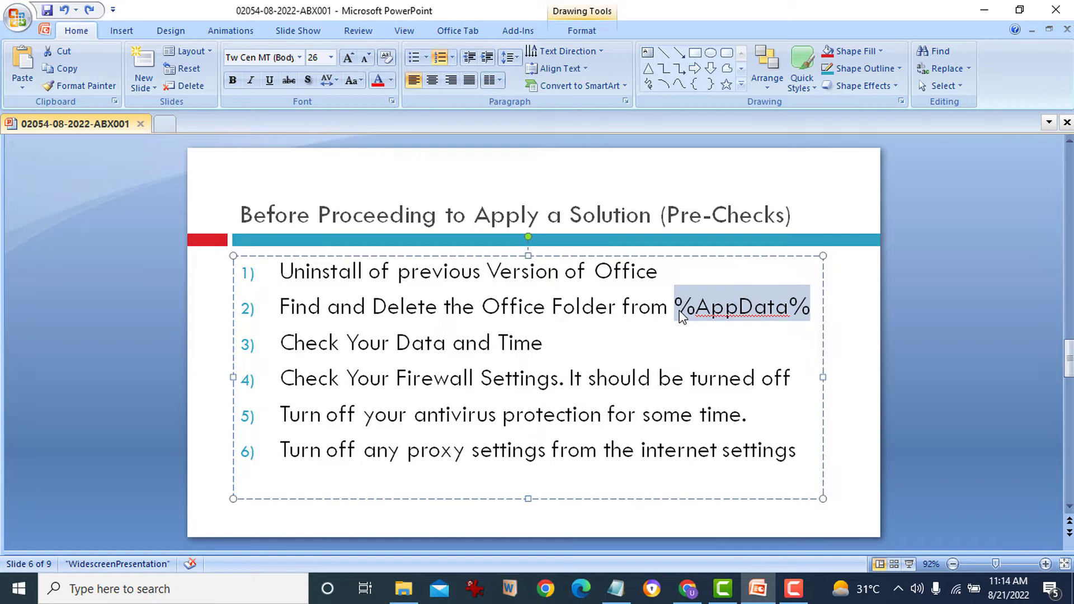
pyautogui.press('super+r')
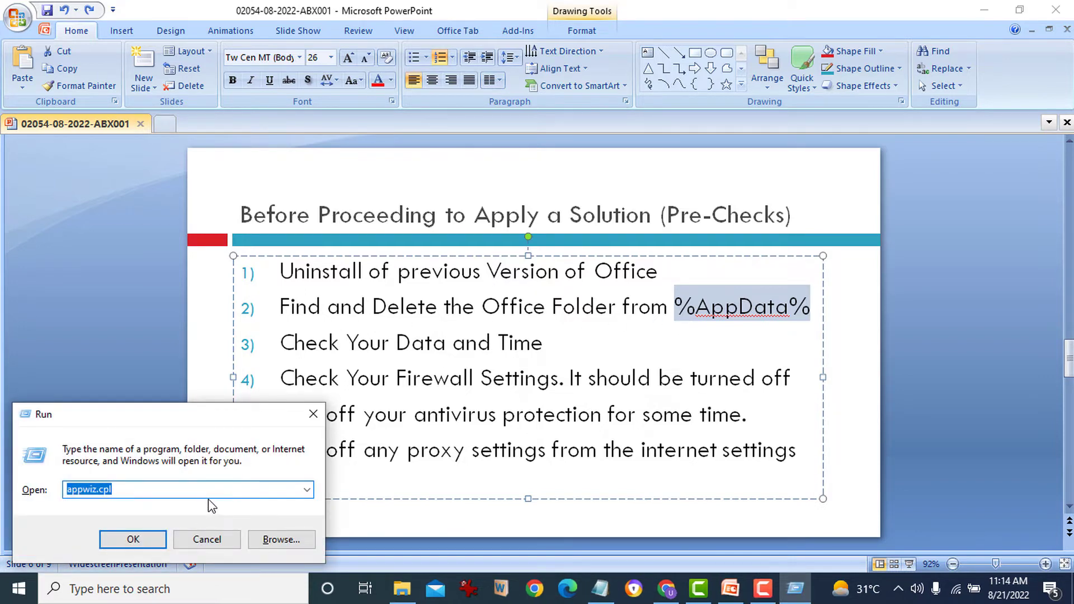
pyautogui.press('Right')
pyautogui.press('Escape')
# Find the Run app through Windows search and use it to open the copied %AppData% location
pyautogui.press('super')
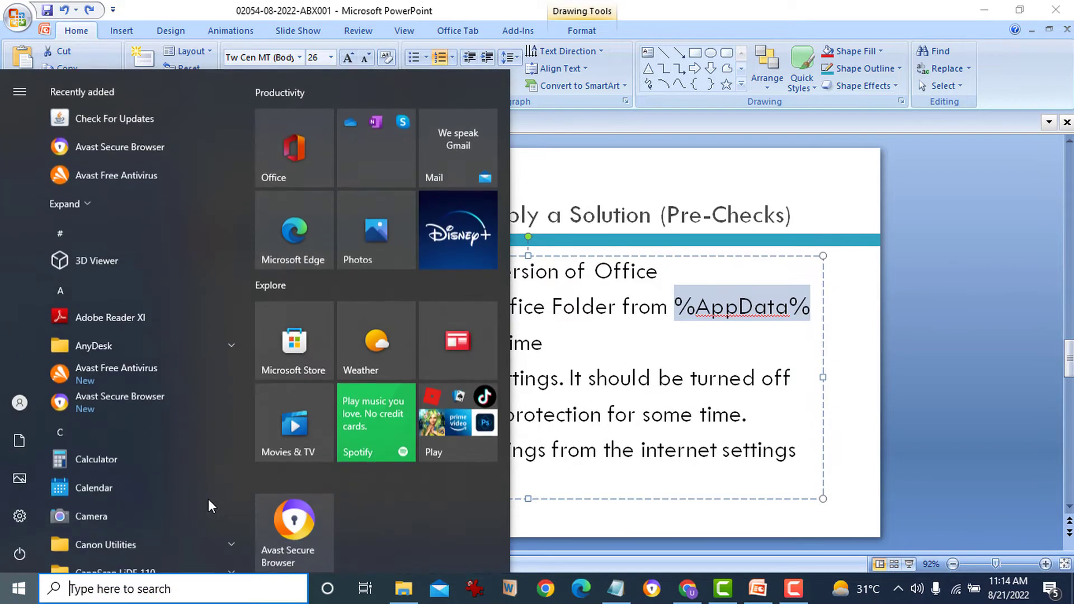
pyautogui.write('run')
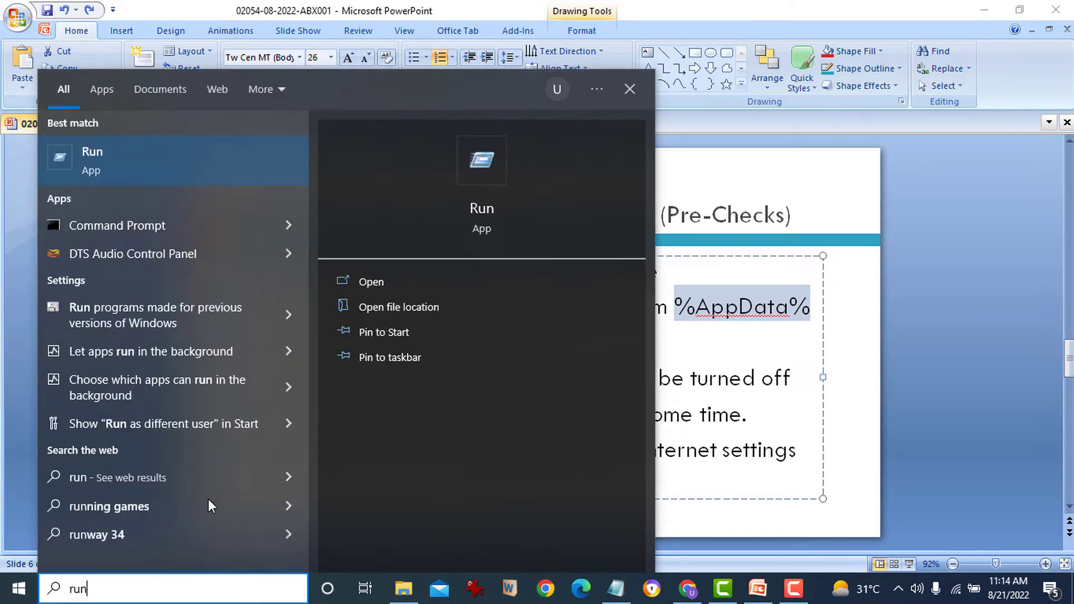
pyautogui.press('Return')
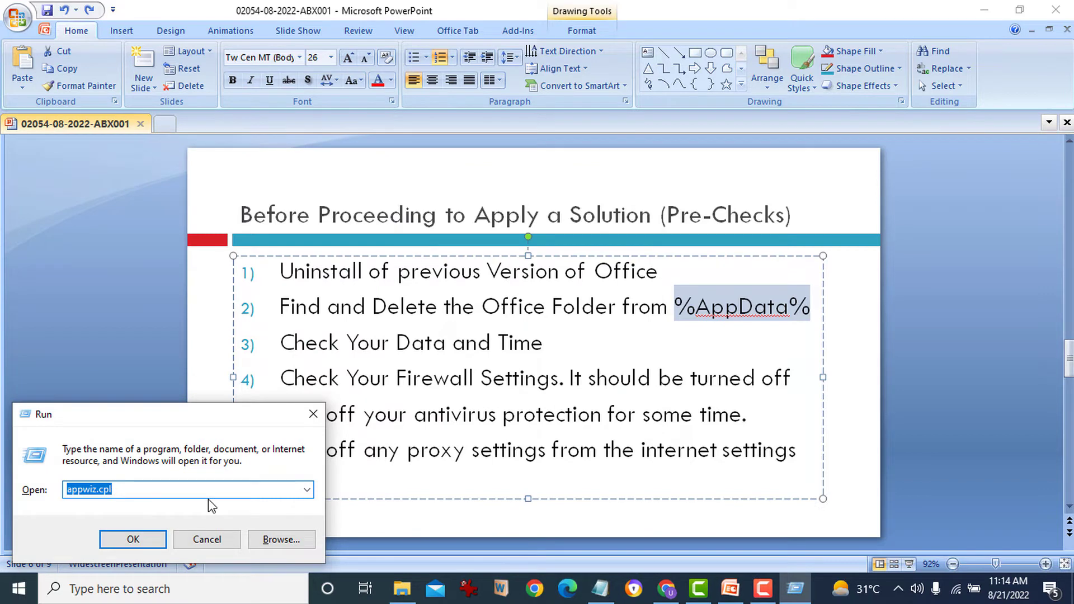
pyautogui.hotkey('ctrl', 'v')
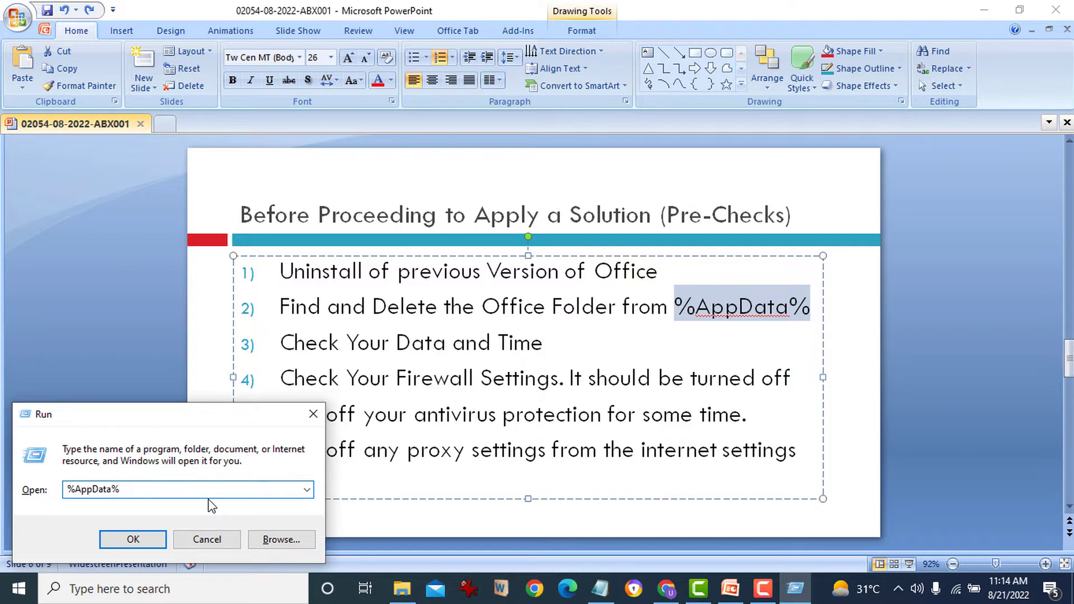
pyautogui.press('Return')
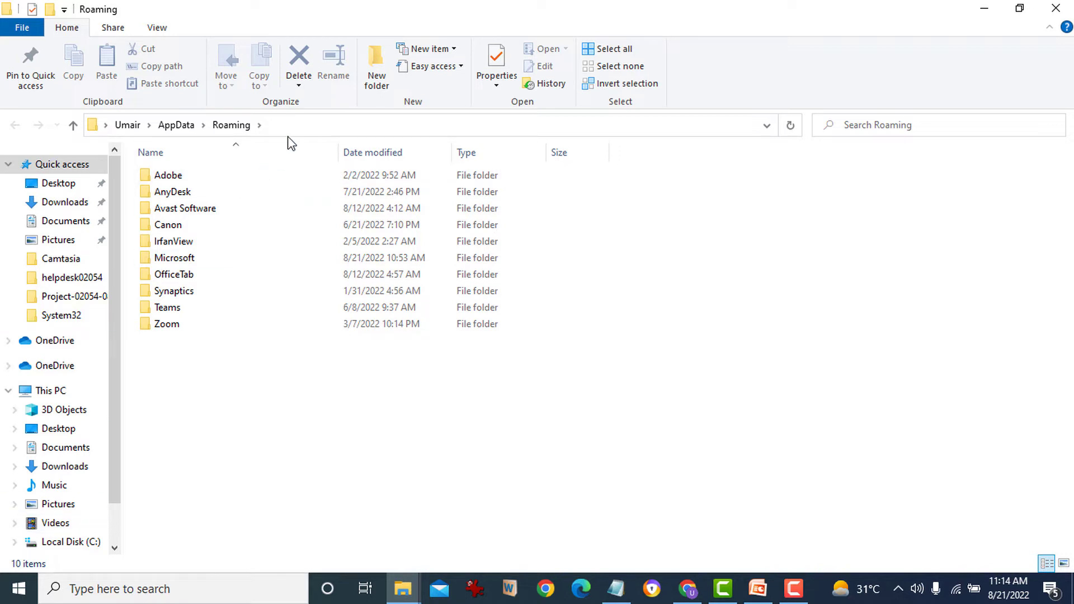
# Examine the Microsoft folder inside Roaming for leftover Office folders, and close File Explorer
pyautogui.doubleClick(207, 264)
pyautogui.scroll(-1, 218, 302)
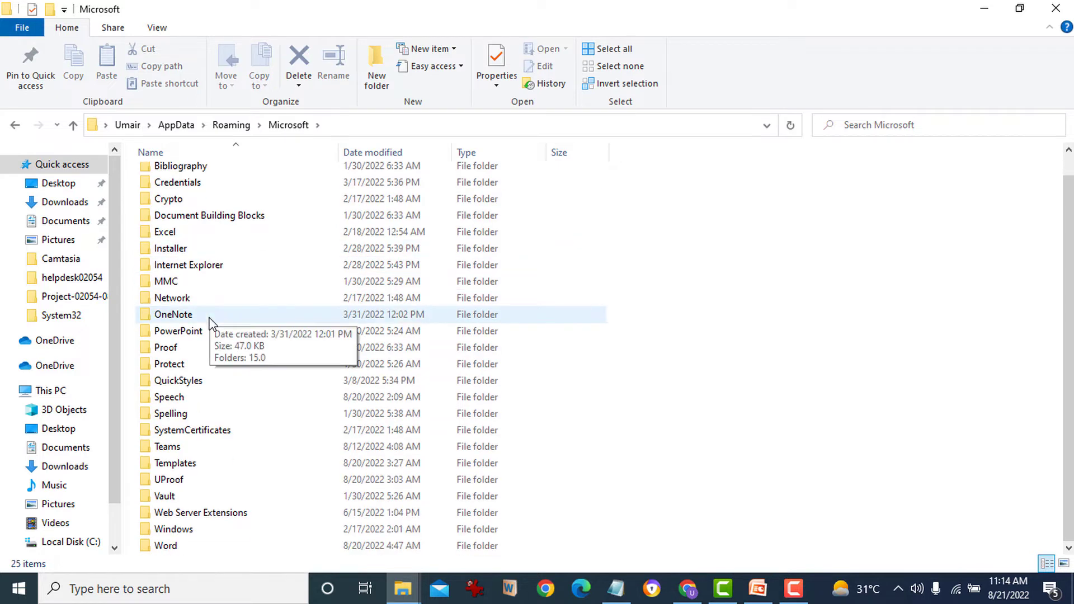
pyautogui.click(307, 312)
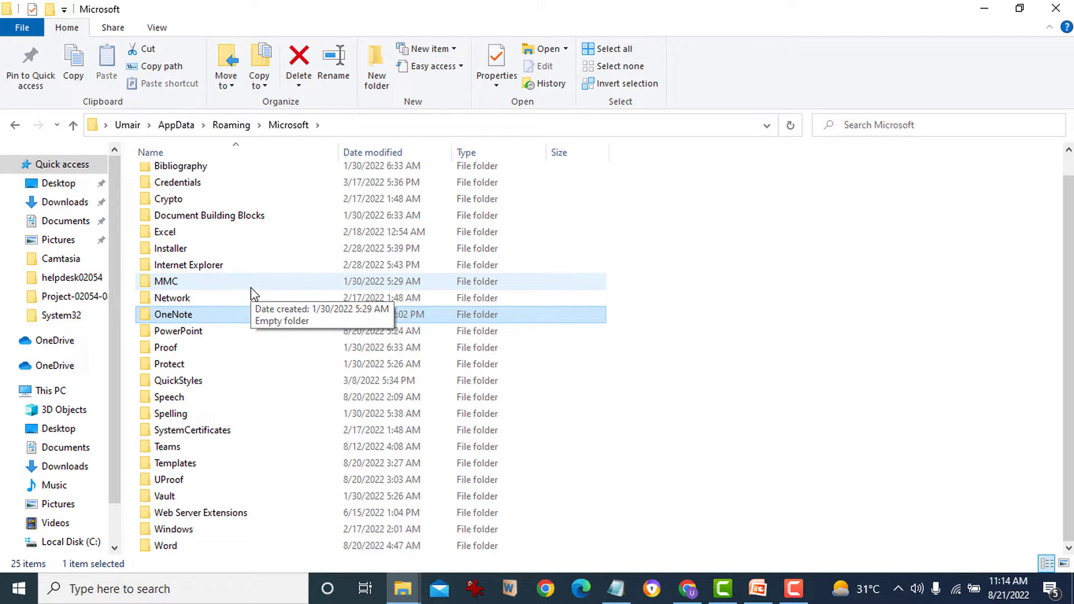
pyautogui.click(1063, 7)
pyautogui.click(614, 336)
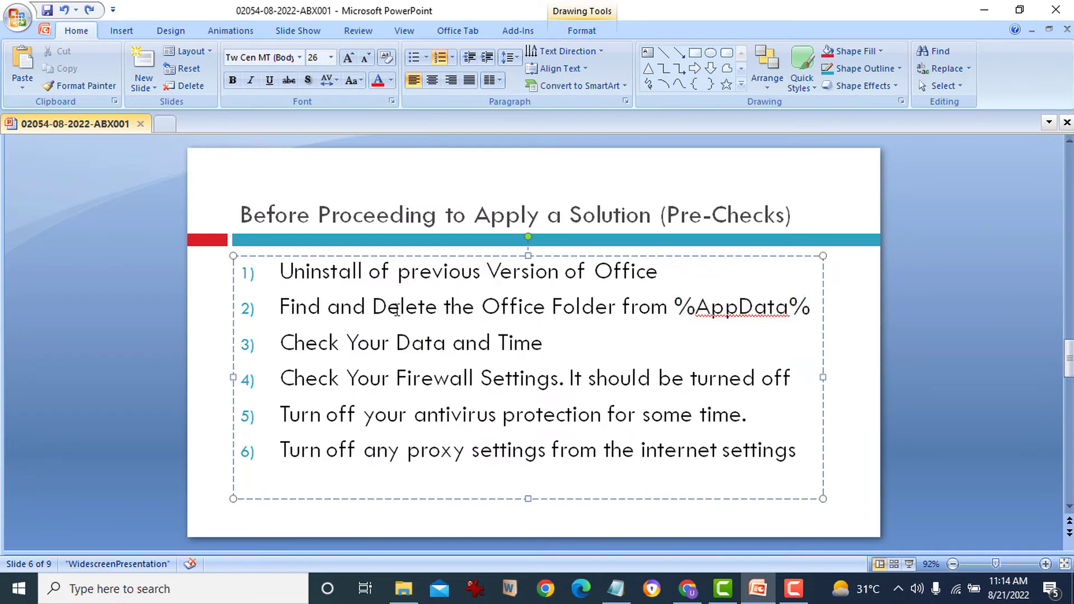
pyautogui.moveTo(373, 307); pyautogui.dragTo(674, 307)
pyautogui.click(514, 342)
pyautogui.moveTo(541, 345); pyautogui.dragTo(347, 342)
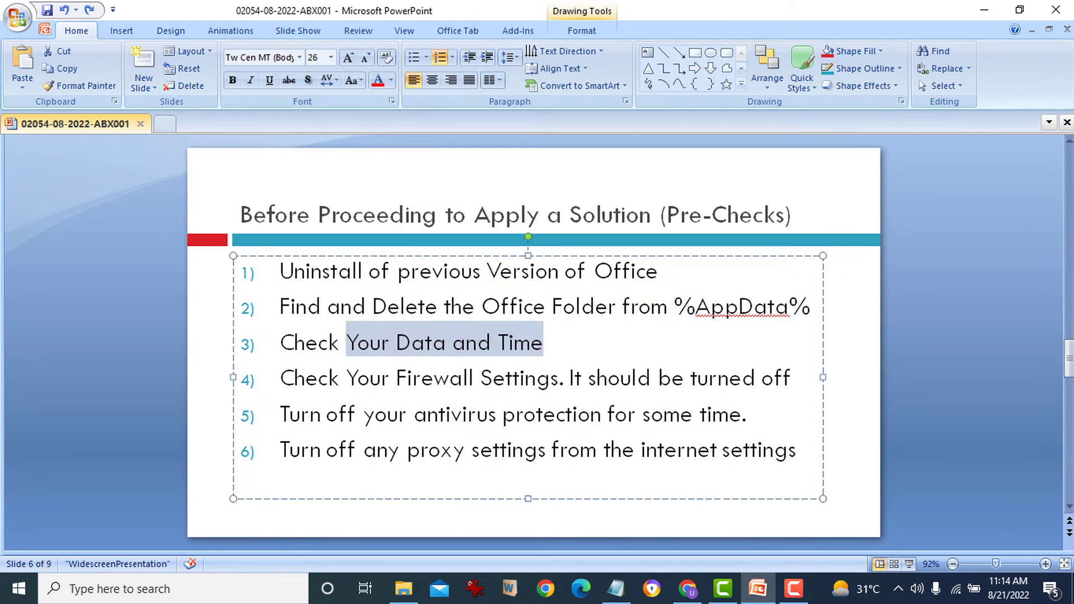
pyautogui.hotkey('alt', 'Tab')
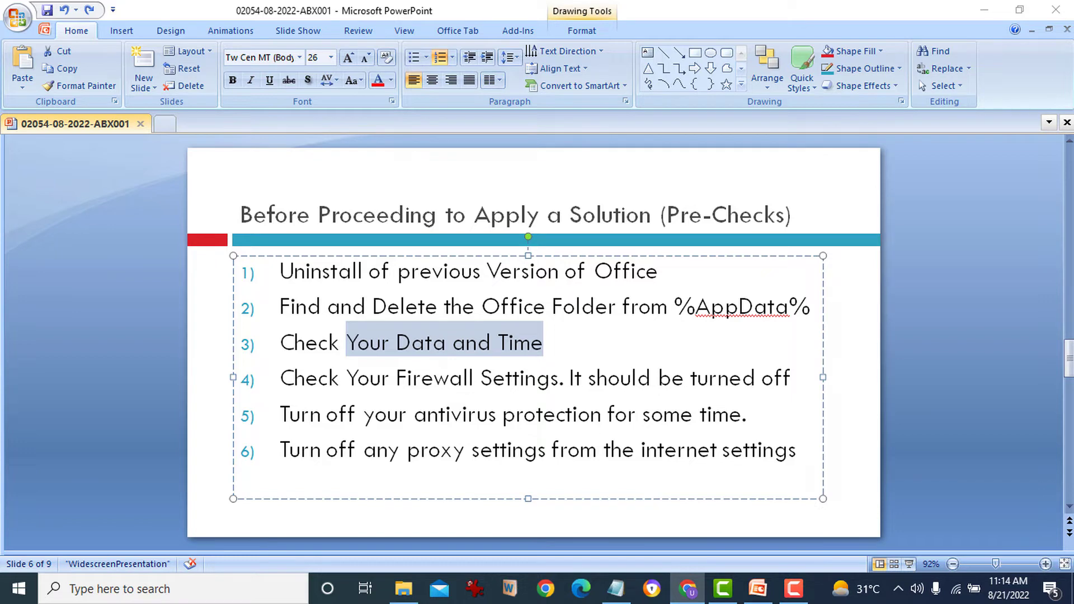
pyautogui.hotkey('alt', 'Tab')
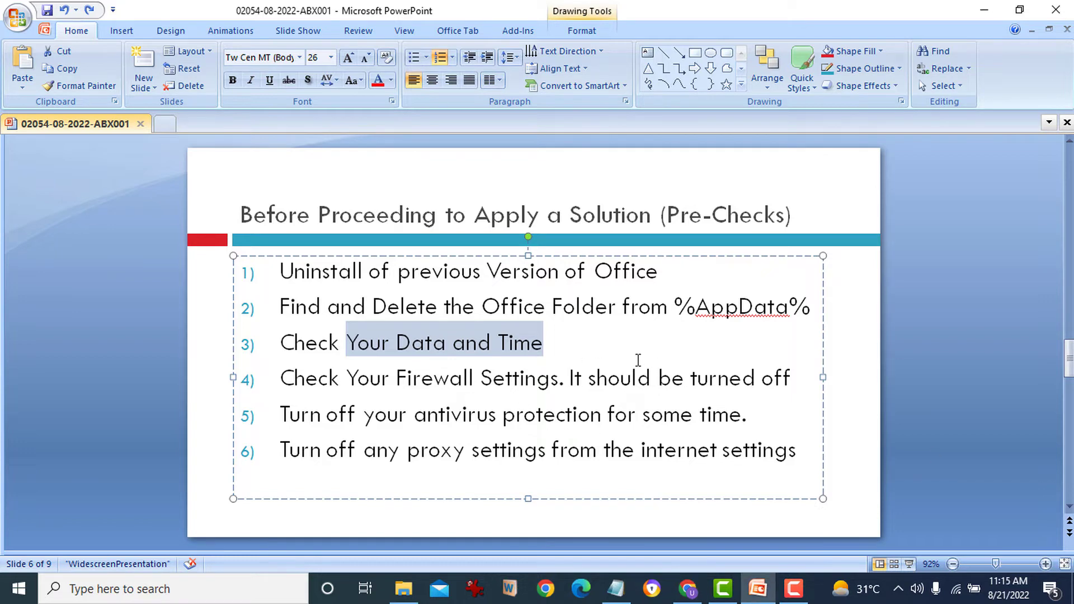
# Open the Windows clock and calendar to check the computer's date and time
pyautogui.click(590, 338)
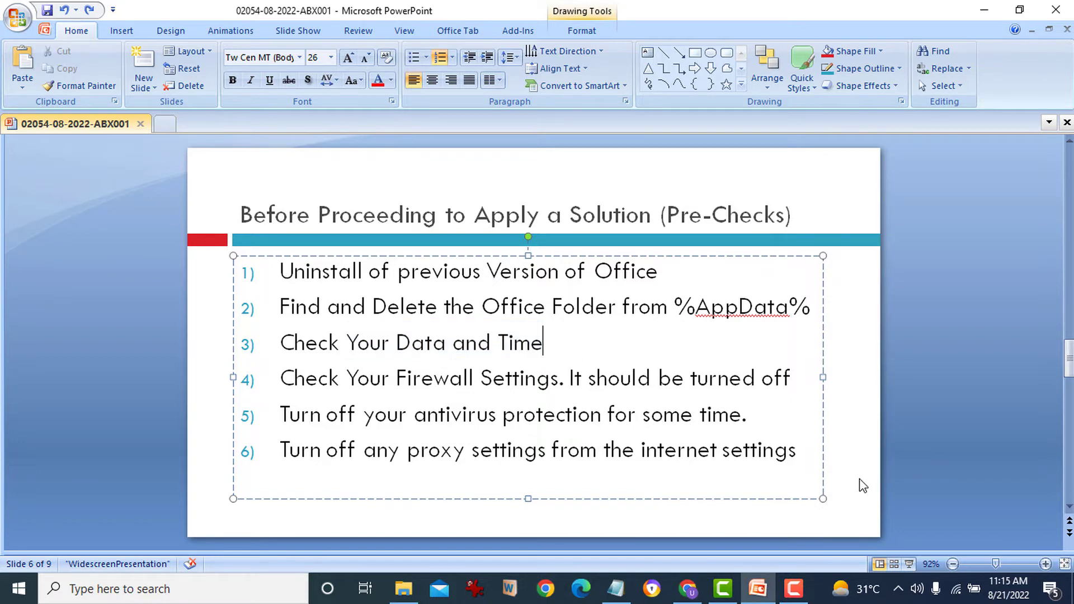
pyautogui.click(1007, 595)
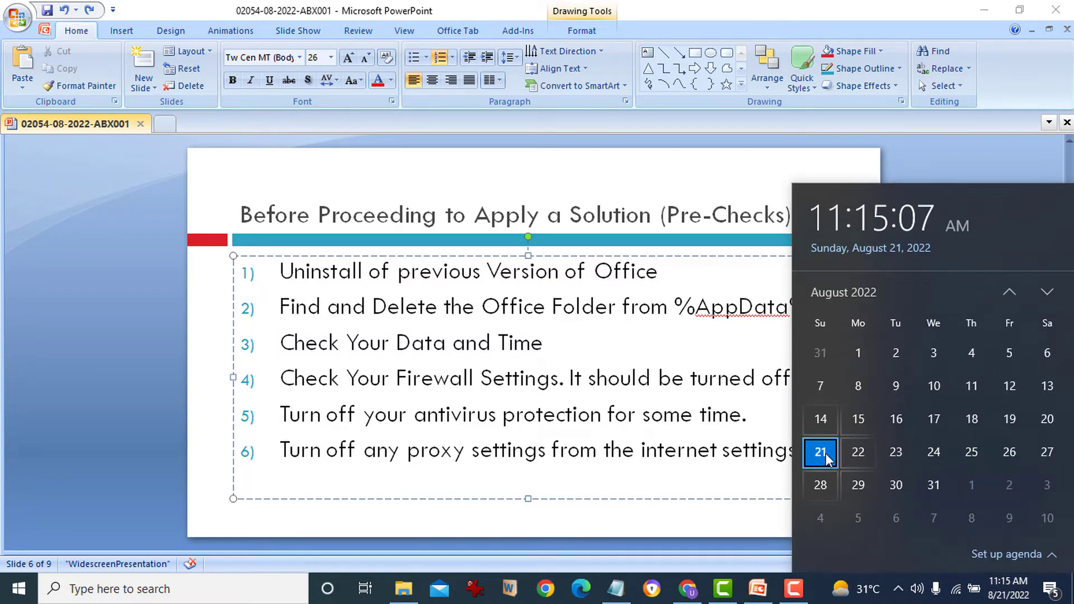
# Close the calendar and open the Windows Defender Firewall on/off settings through Control Panel
pyautogui.click(619, 337)
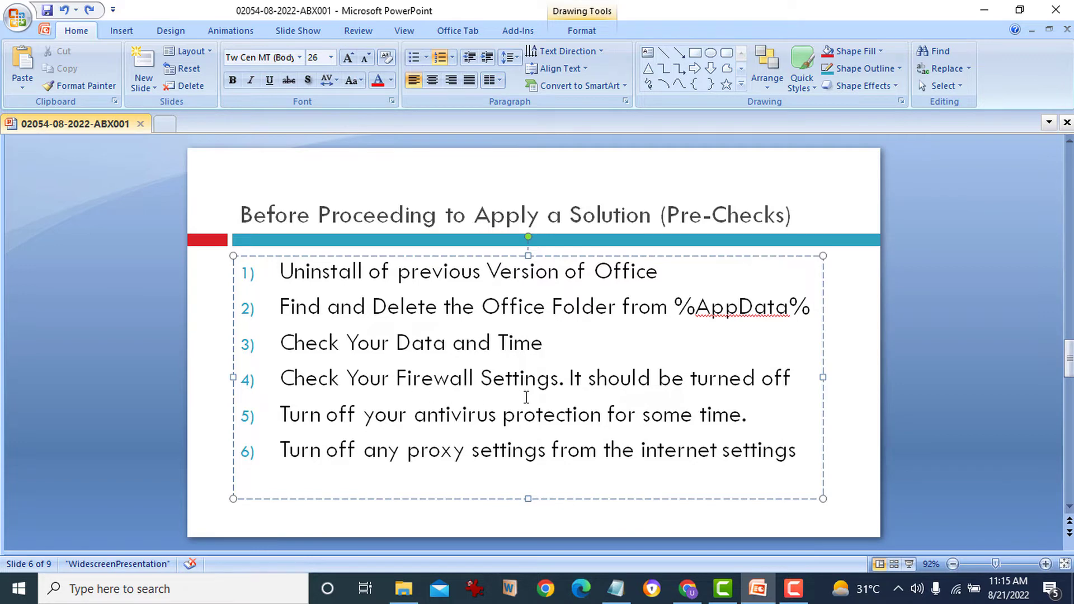
pyautogui.click(777, 387)
pyautogui.click(34, 594)
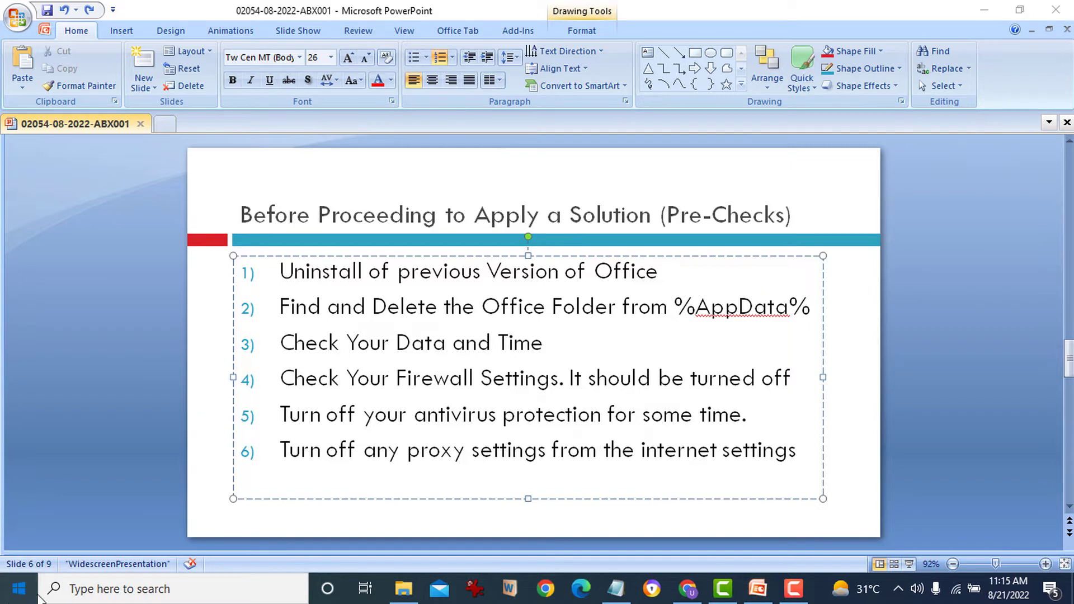
pyautogui.write('control')
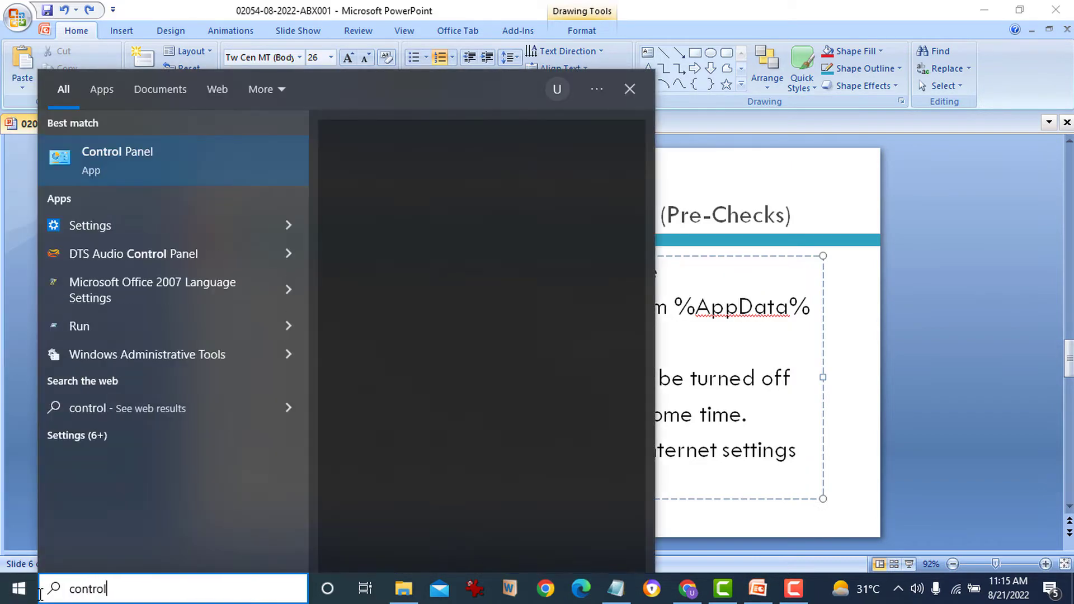
pyautogui.press('Return')
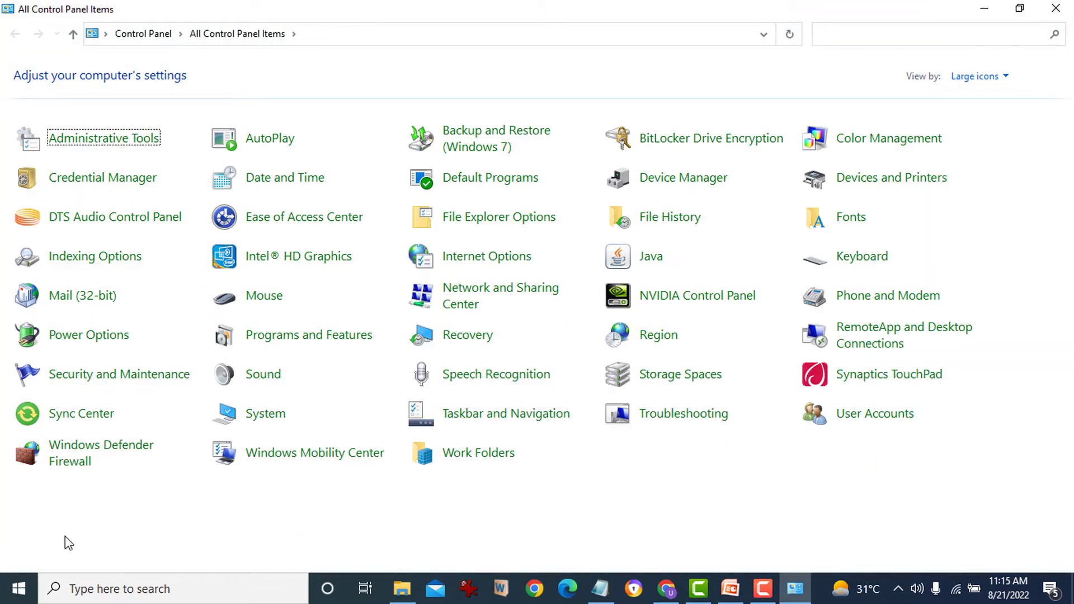
pyautogui.click(113, 460)
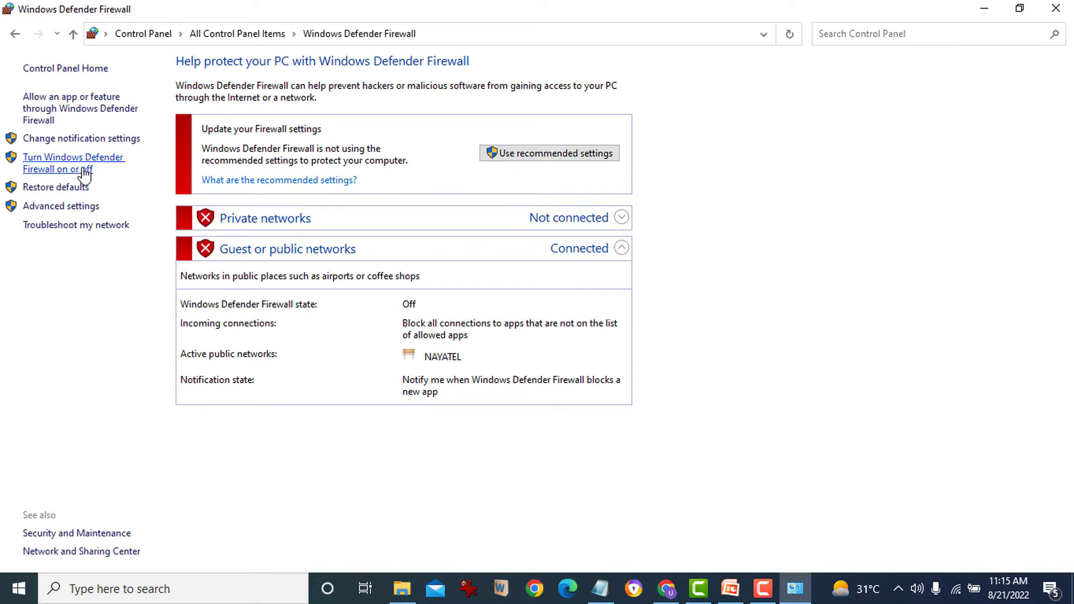
pyautogui.click(84, 170)
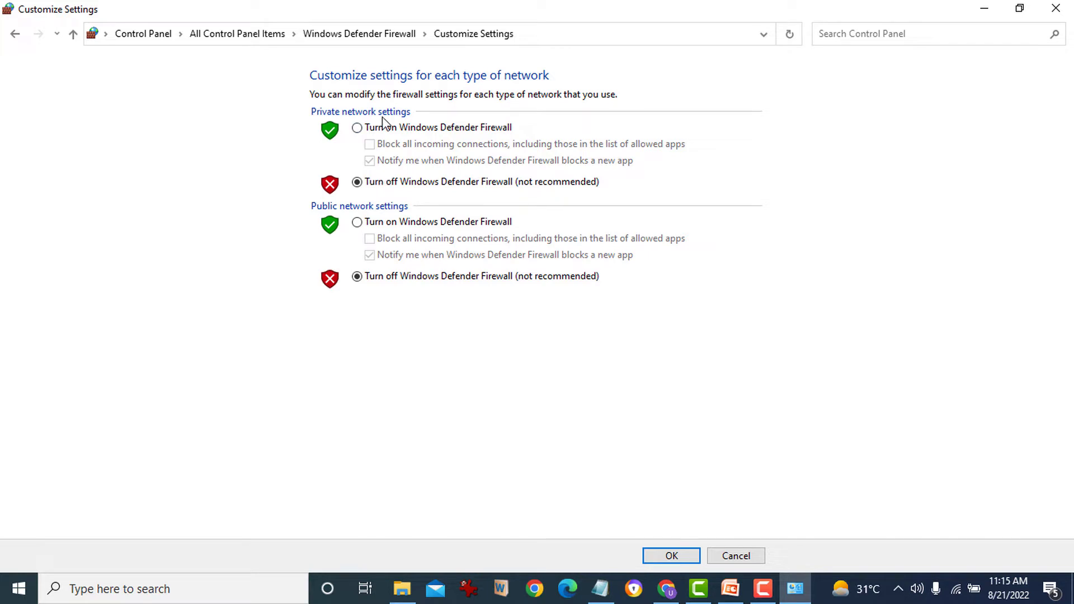
# Toggle Windows Defender Firewall on and back off for both private and public networks, apply the settings, and close Control Panel
pyautogui.click(388, 129)
pyautogui.click(389, 224)
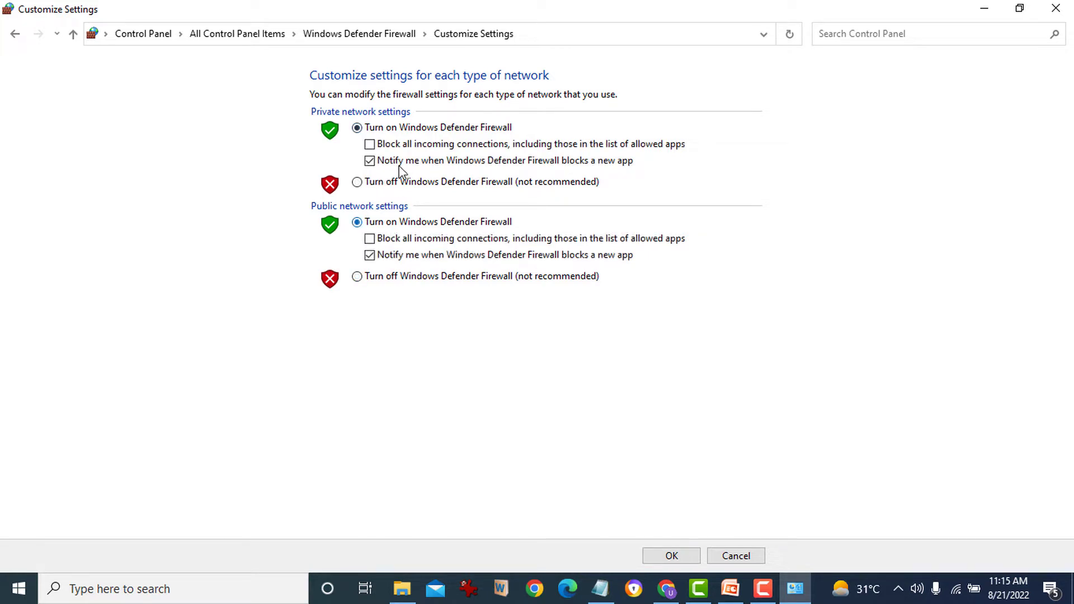
pyautogui.click(392, 184)
pyautogui.click(388, 279)
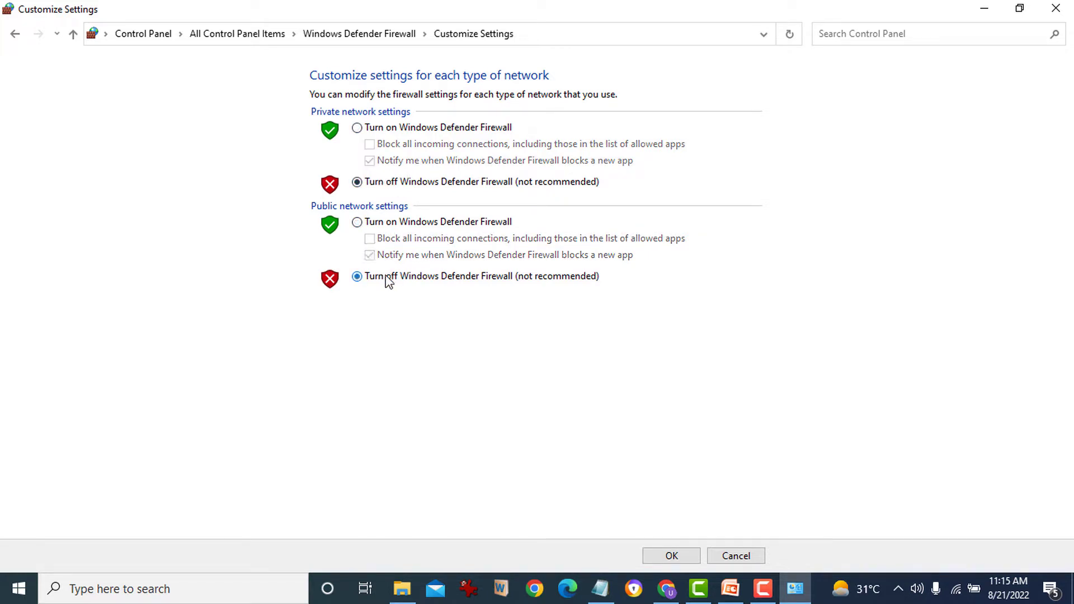
pyautogui.click(687, 555)
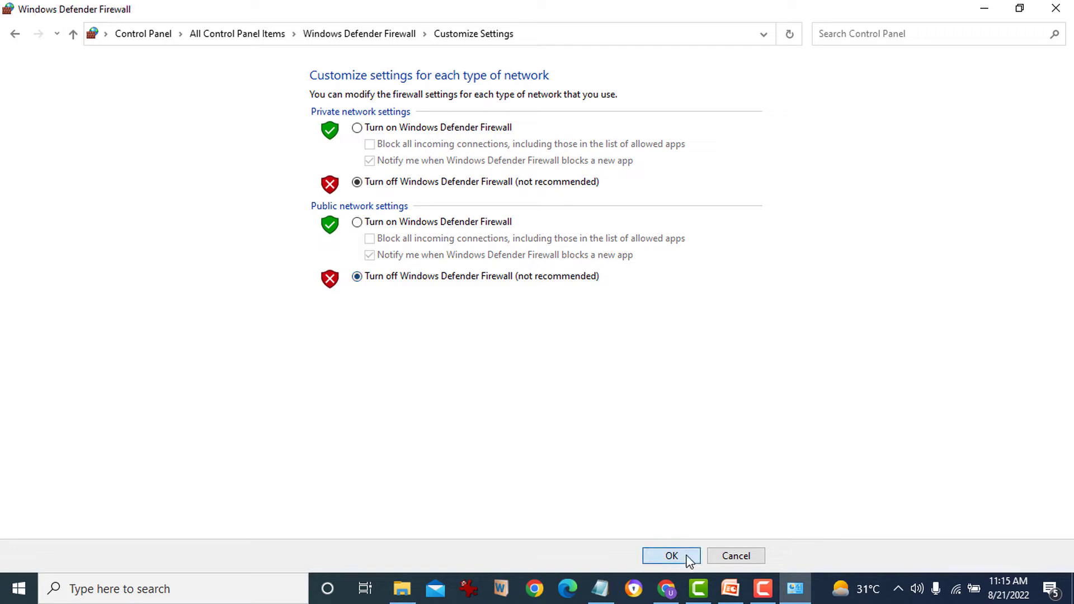
pyautogui.click(1055, 9)
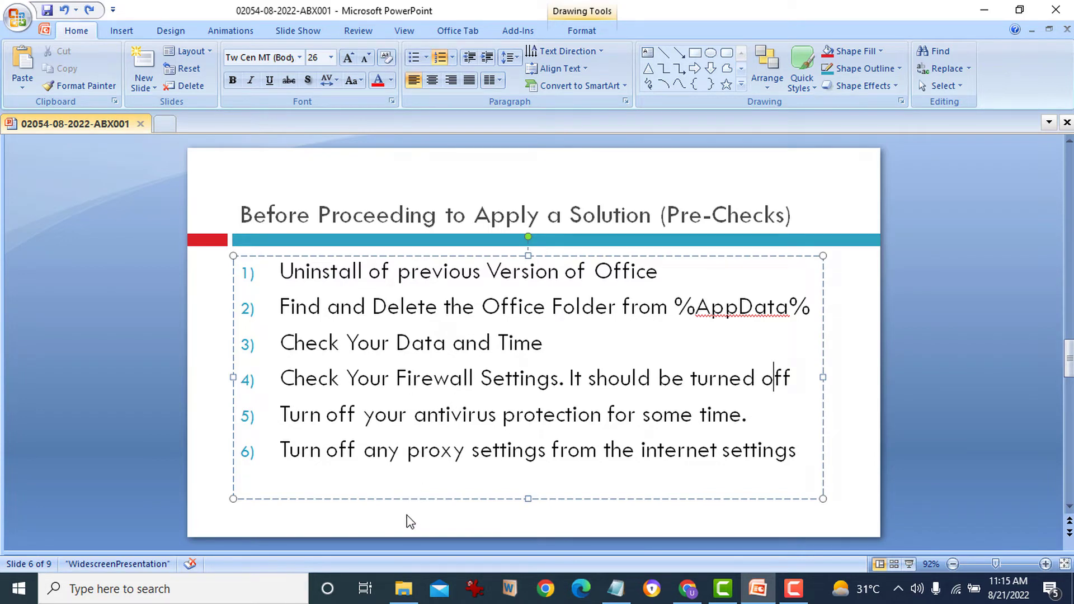
# Reopen Control Panel, switch its view to Category and back to Large icons, and close it
pyautogui.press('super')
pyautogui.write('controol')
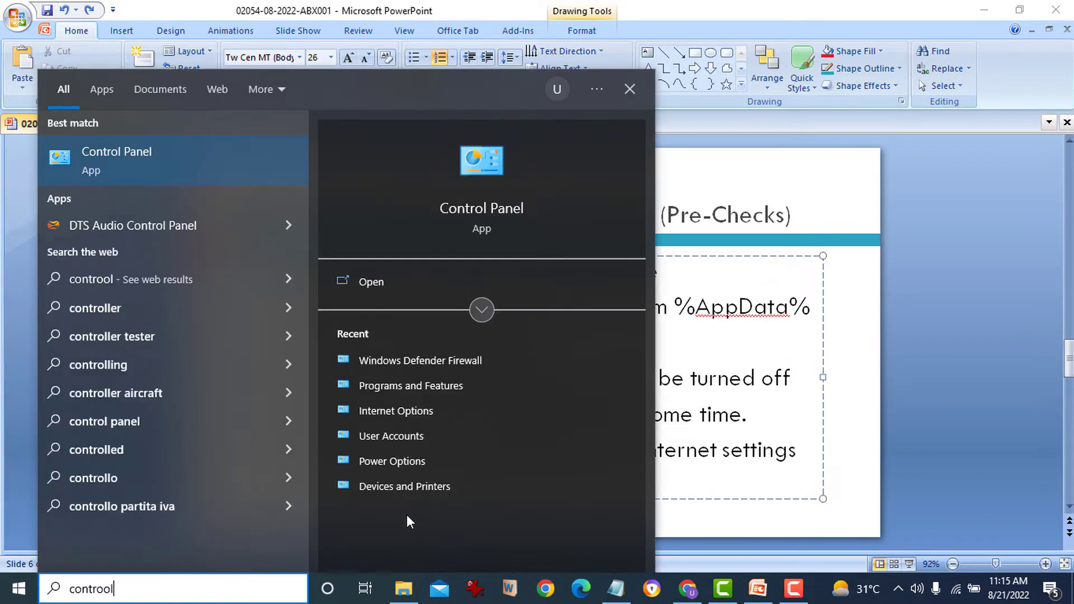
pyautogui.press('Return')
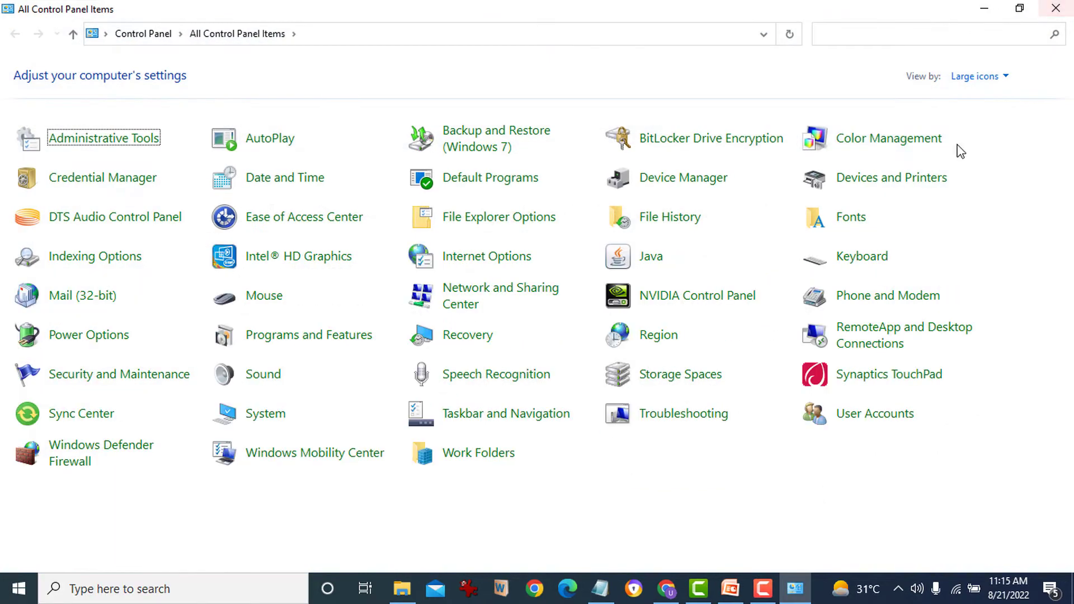
pyautogui.click(973, 81)
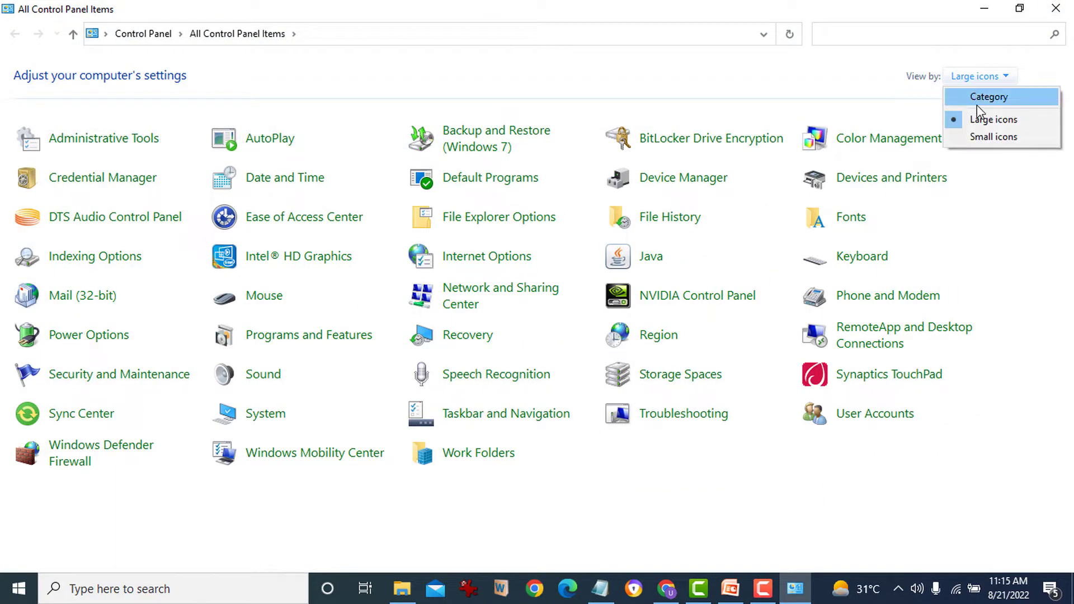
pyautogui.click(981, 104)
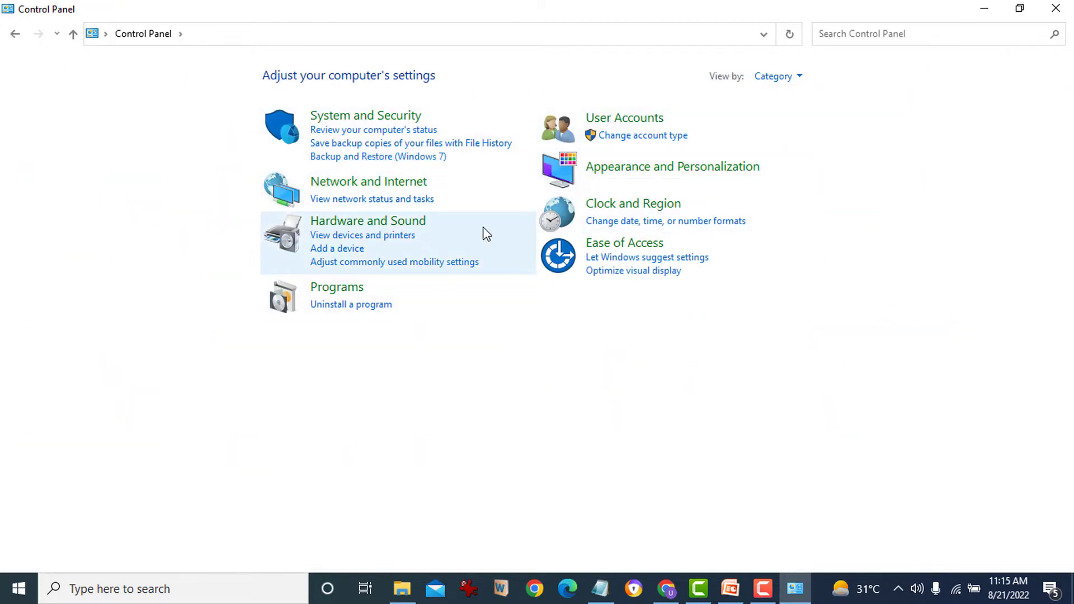
pyautogui.click(797, 86)
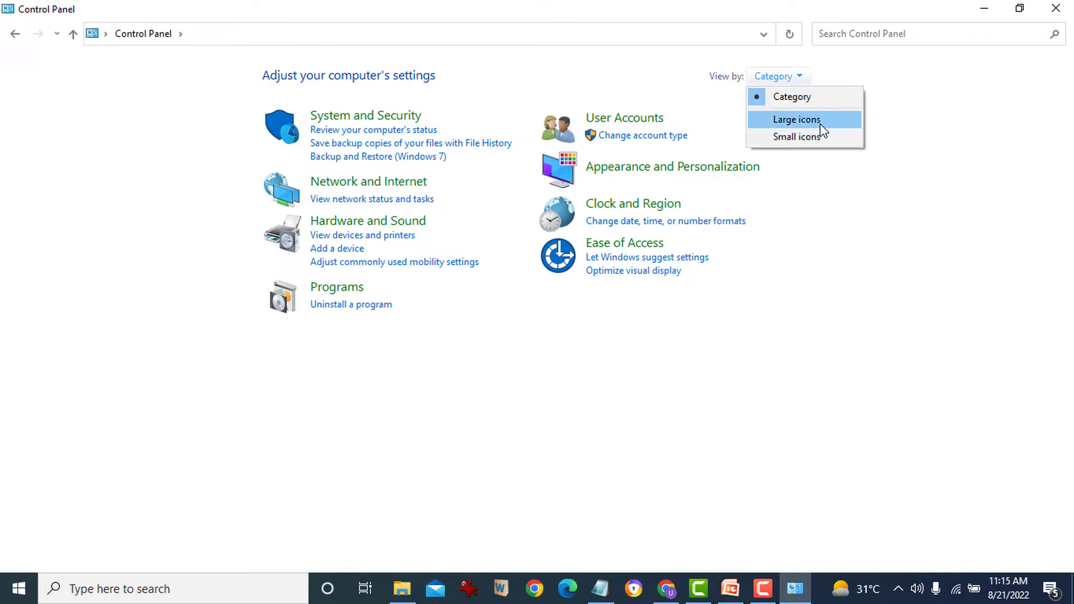
pyautogui.click(821, 121)
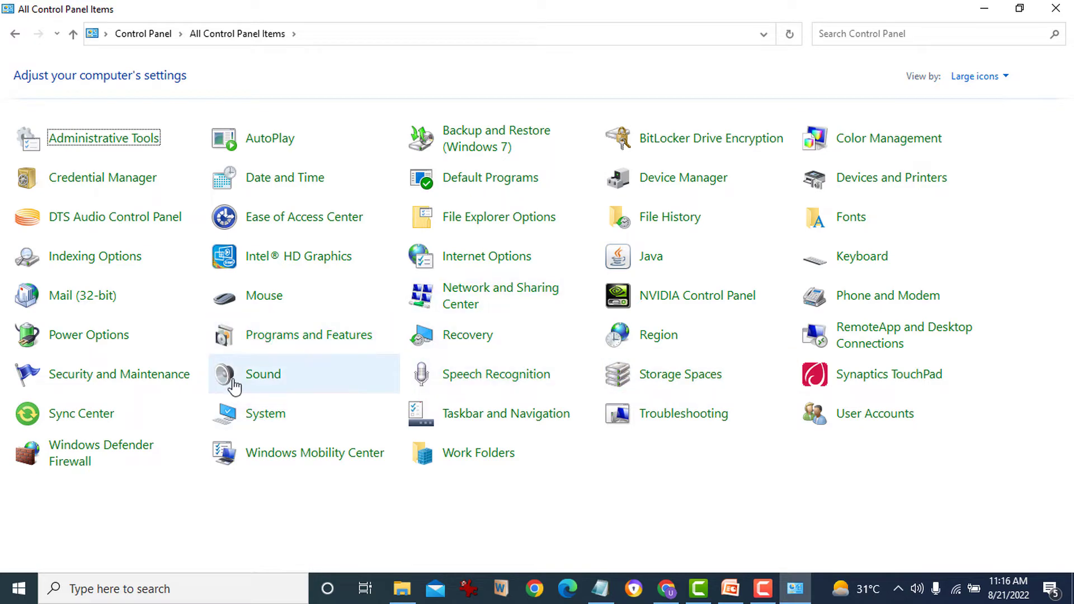
pyautogui.click(1056, 8)
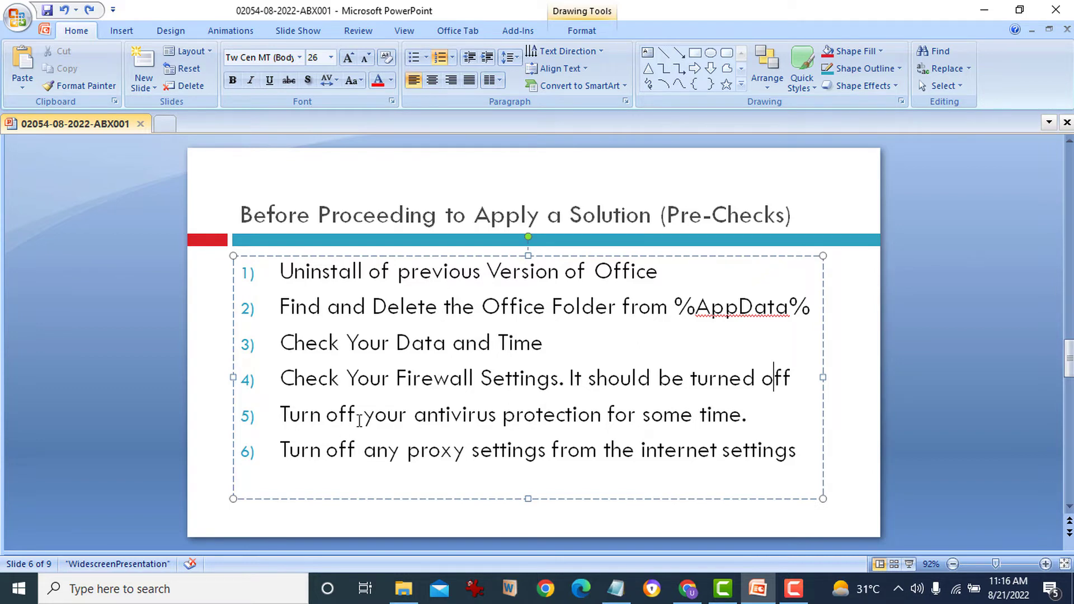
# Highlight the antivirus pre-check on the slide and disable the Avast Free Antivirus shields for 1 hour
pyautogui.moveTo(326, 416); pyautogui.dragTo(699, 416)
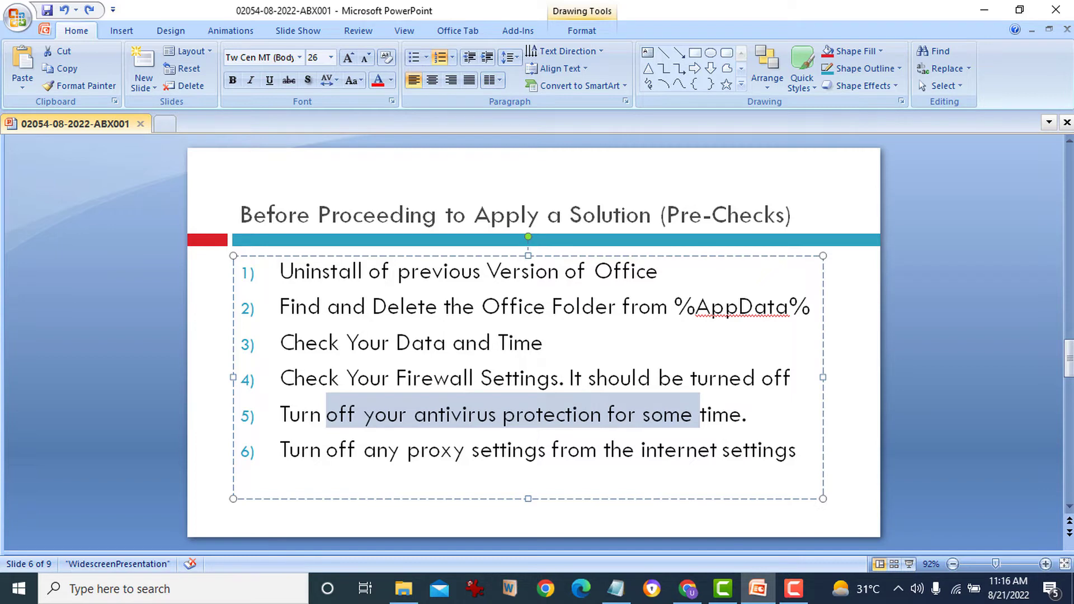
pyautogui.hotkey('alt', 'Tab')
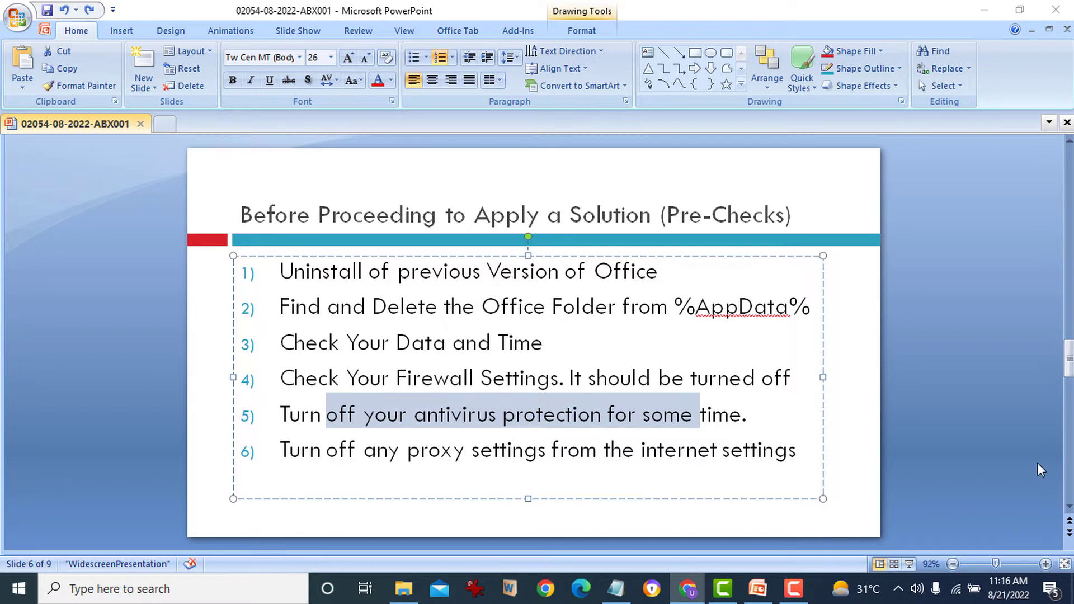
pyautogui.click(897, 588)
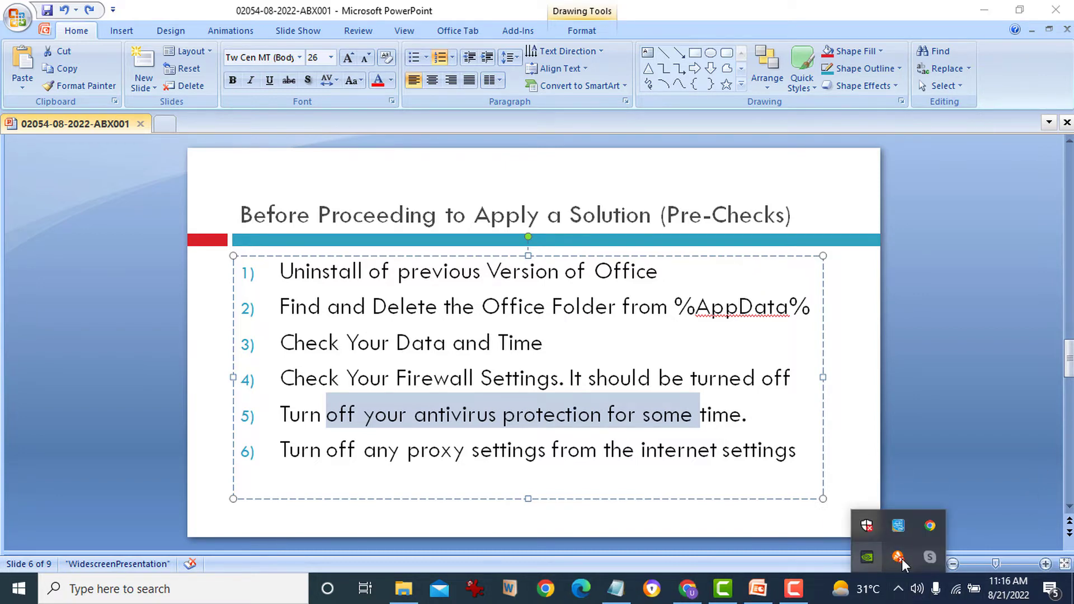
pyautogui.moveTo(901, 558)
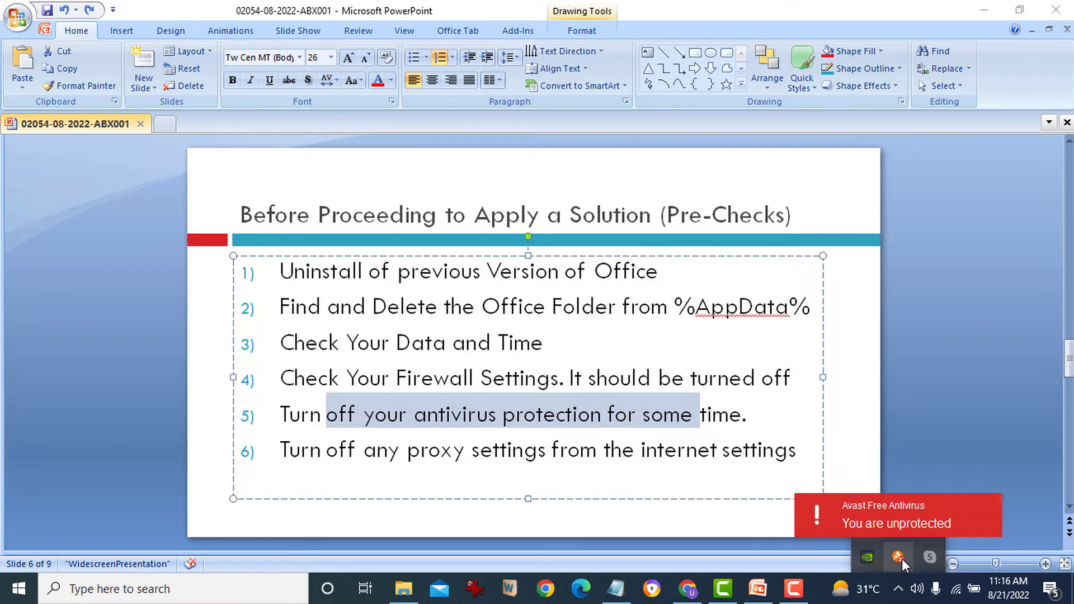
pyautogui.rightClick(902, 558)
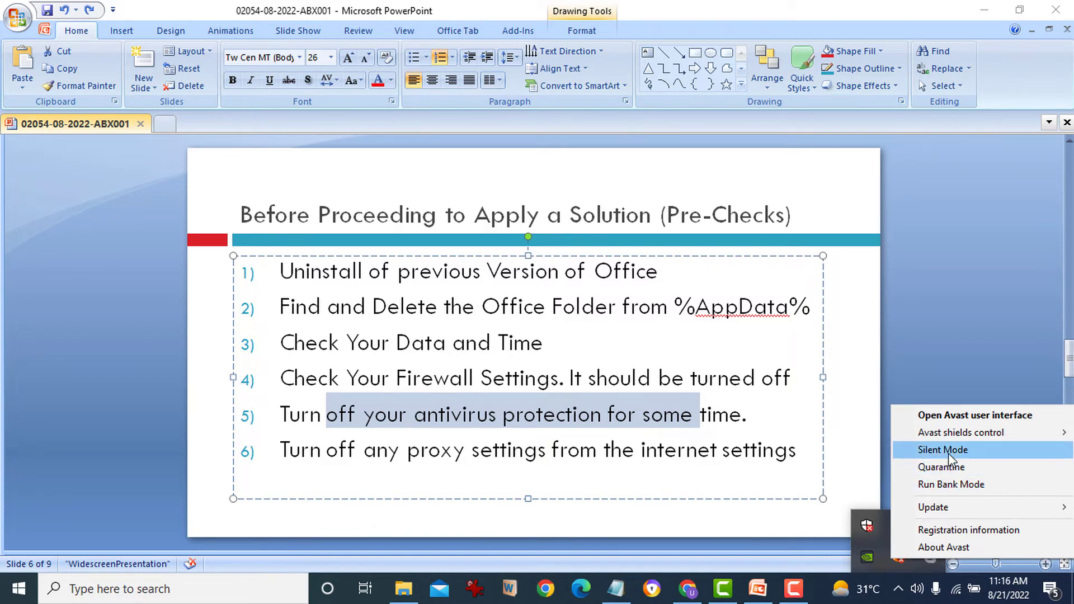
pyautogui.moveTo(957, 434)
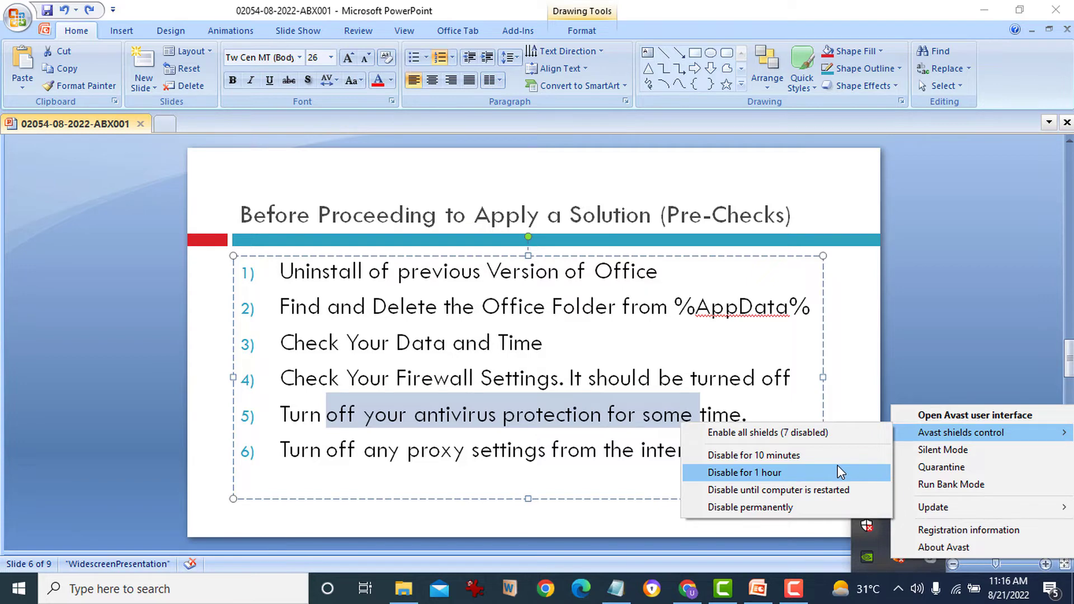
pyautogui.click(766, 480)
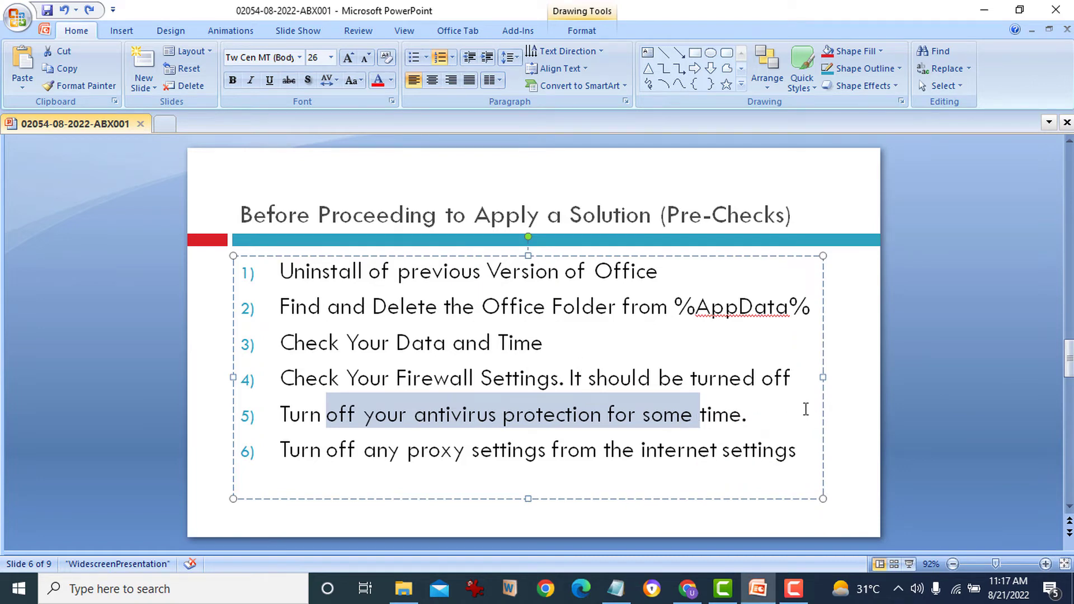
pyautogui.click(411, 414)
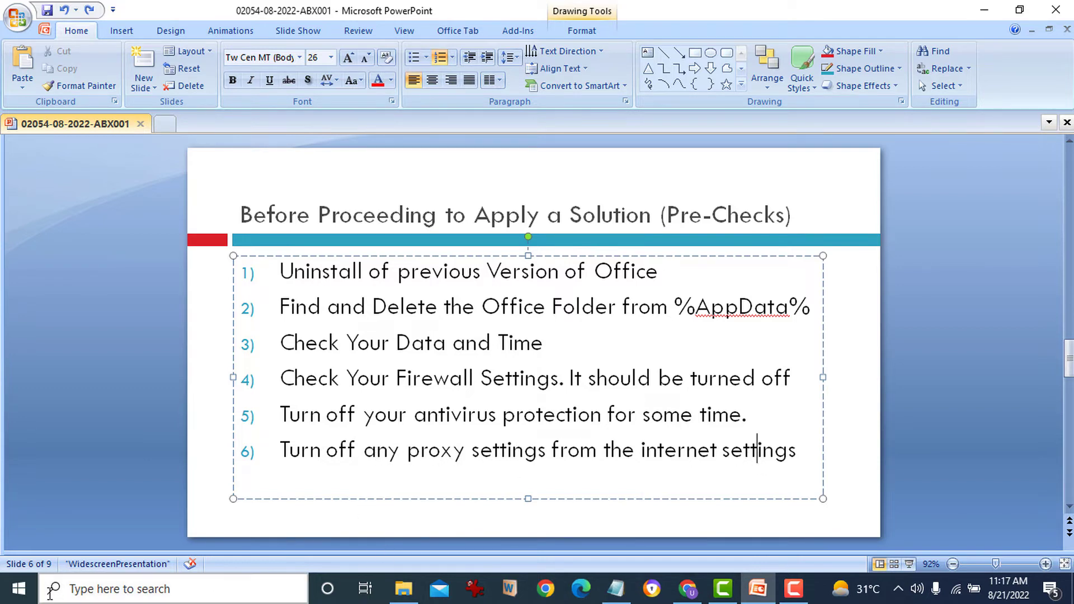
# Open the Local Area Network (LAN) settings of Internet Options through Control Panel
pyautogui.click(73, 589)
pyautogui.write('qontrol')
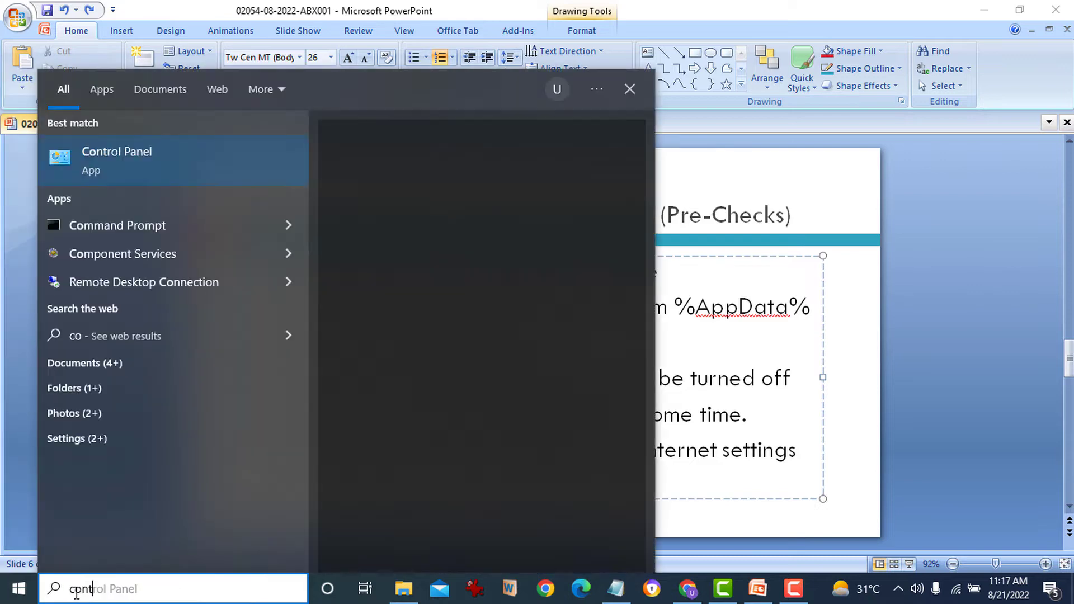
pyautogui.press('Escape')
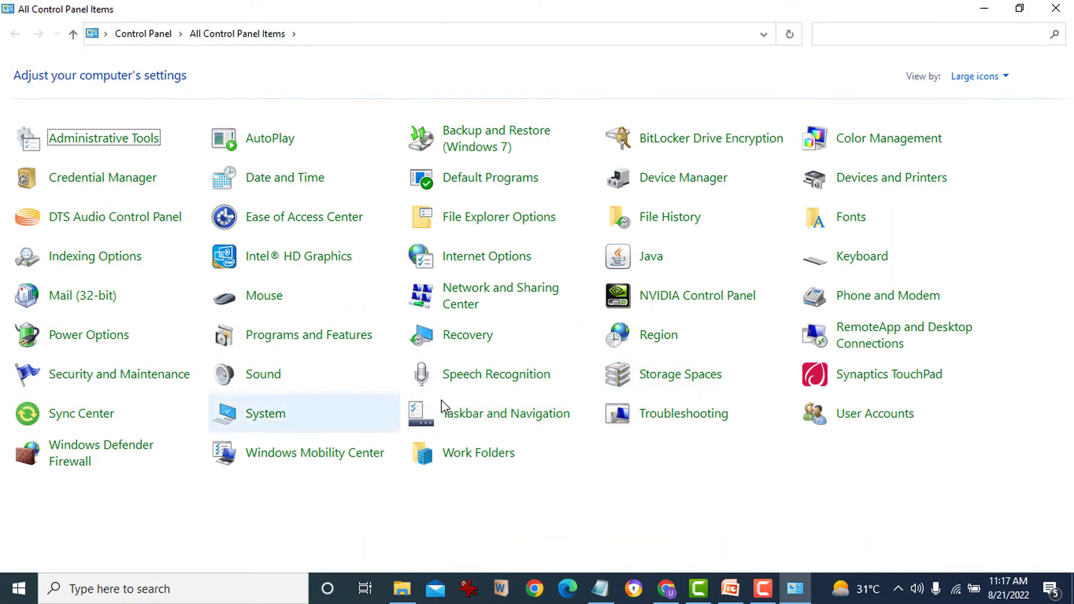
pyautogui.click(487, 266)
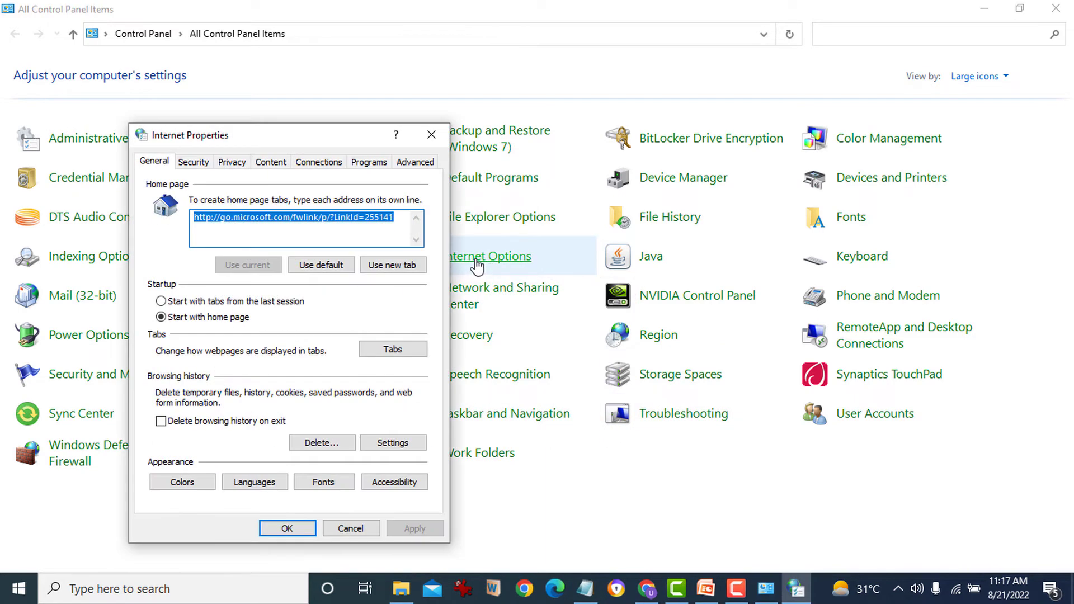
pyautogui.click(334, 165)
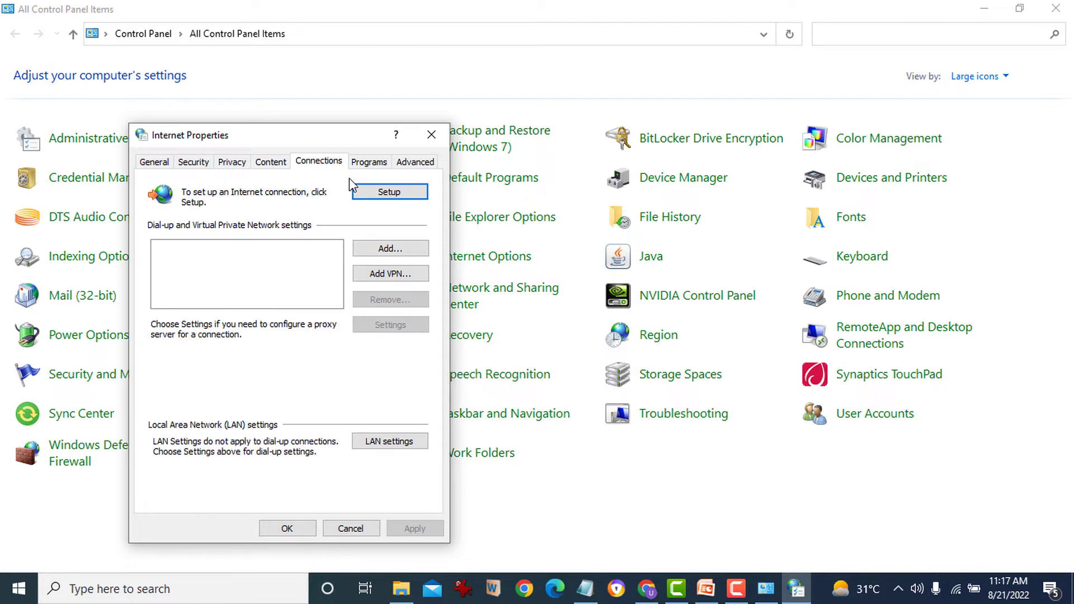
pyautogui.click(398, 442)
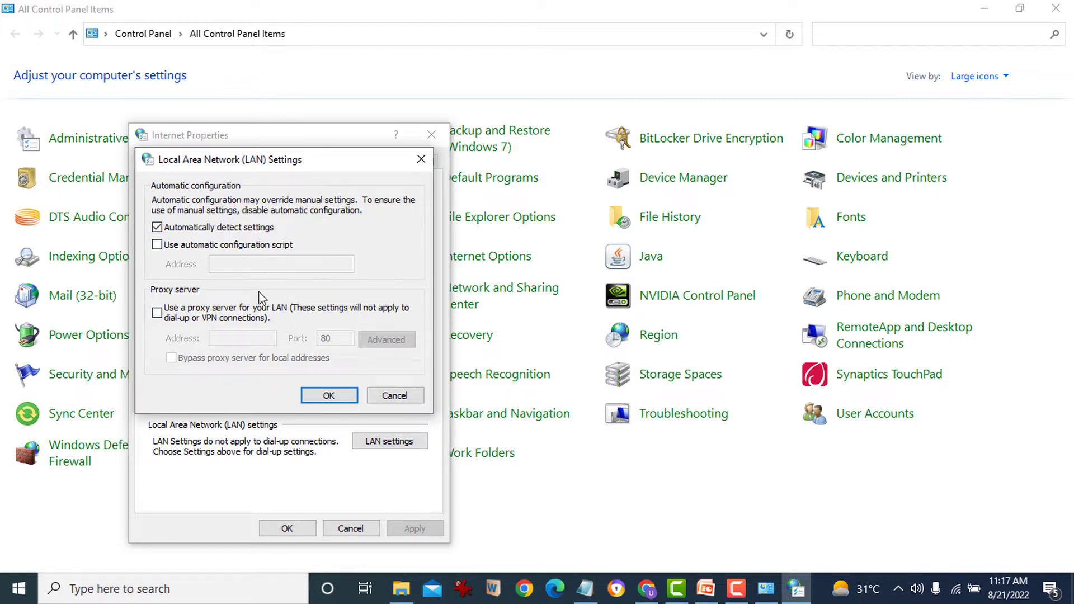
# Enable a proxy server for the LAN and enter 192.168.0.5 as its address
pyautogui.click(202, 317)
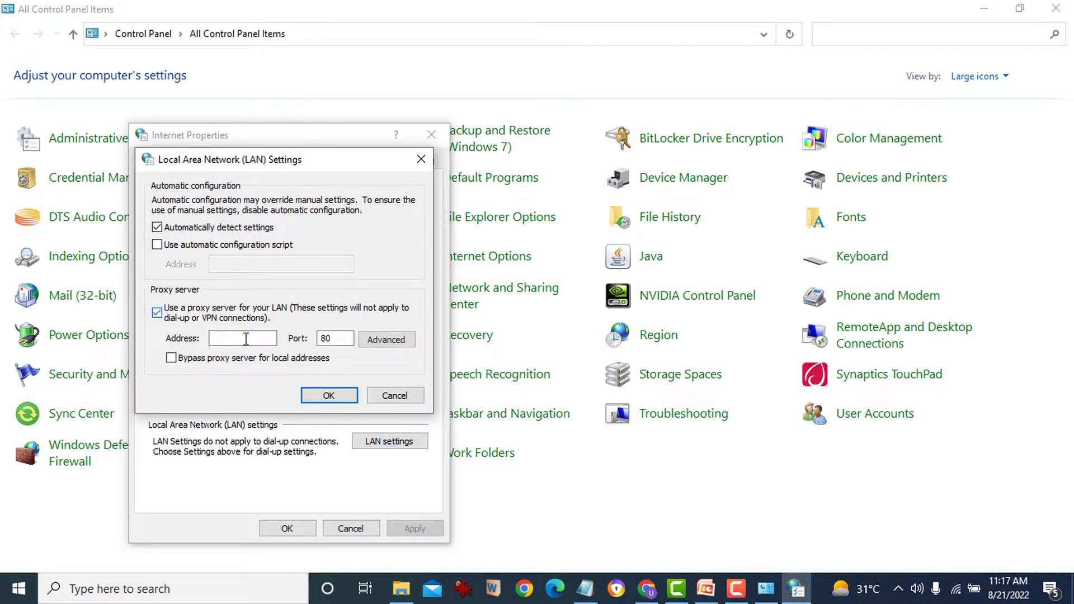
pyautogui.click(246, 339)
pyautogui.write('192.168')
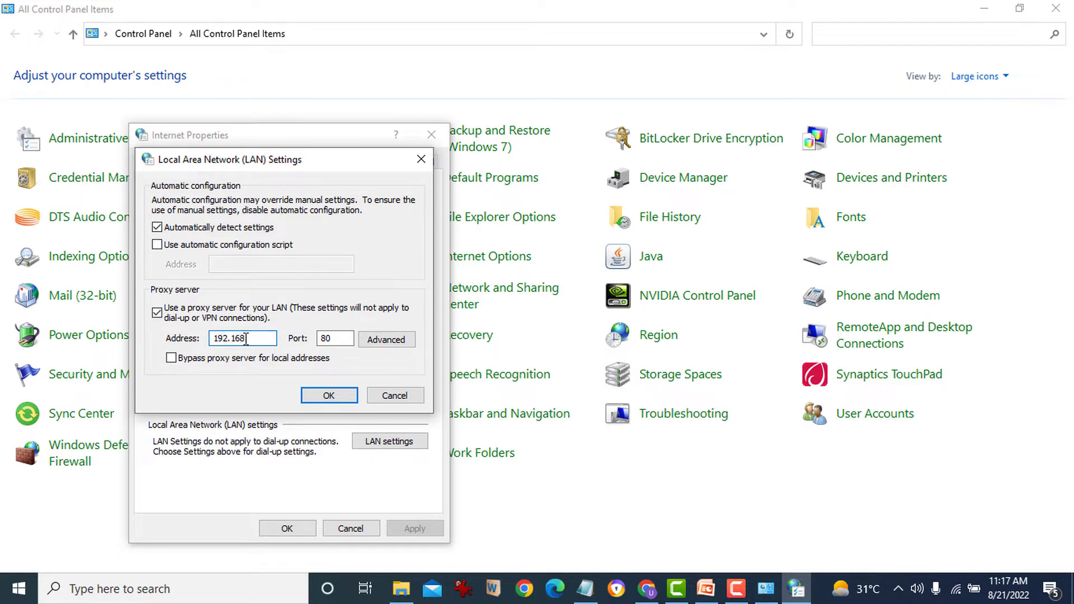
pyautogui.write('.0.5')
pyautogui.click(246, 339)
pyautogui.write('.')
pyautogui.press('BackSpace')
# Turn off the proxy server for the LAN and confirm the LAN settings
pyautogui.moveTo(265, 337); pyautogui.dragTo(193, 336)
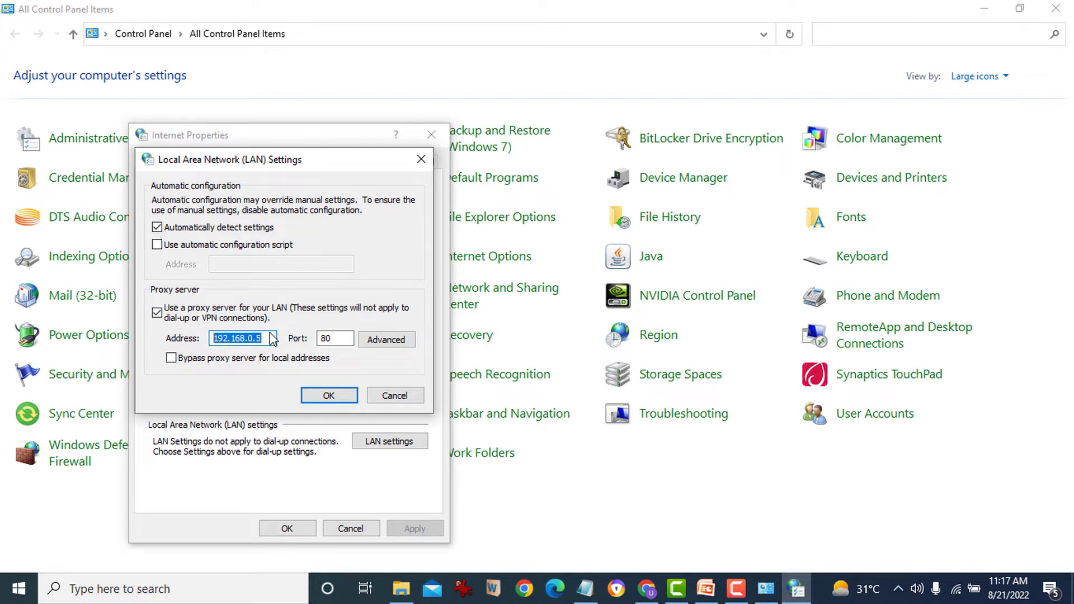
pyautogui.moveTo(272, 338); pyautogui.dragTo(172, 336)
pyautogui.click(156, 312)
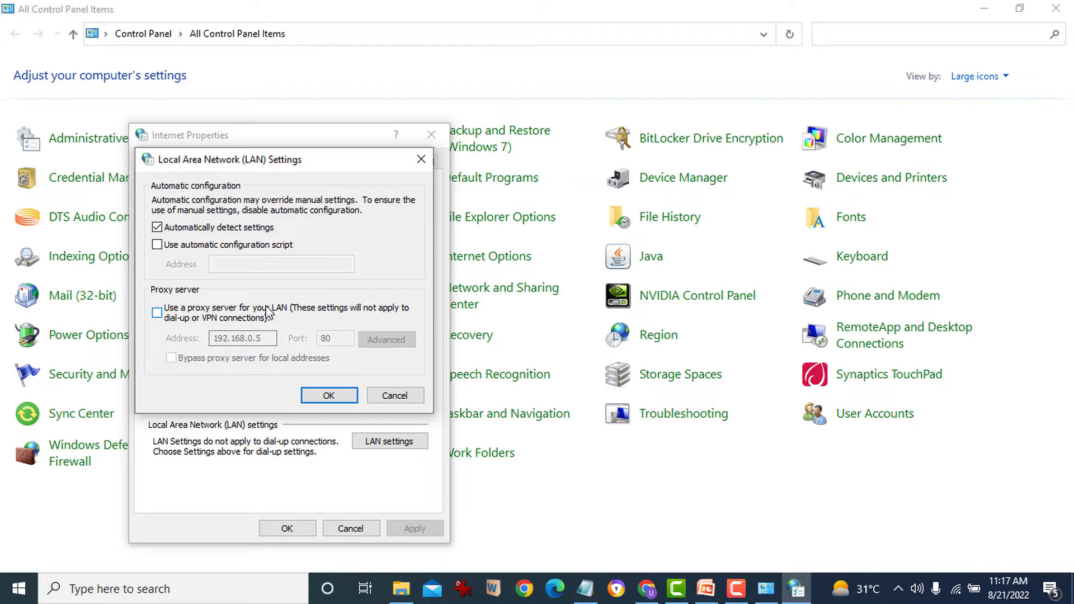
pyautogui.click(339, 394)
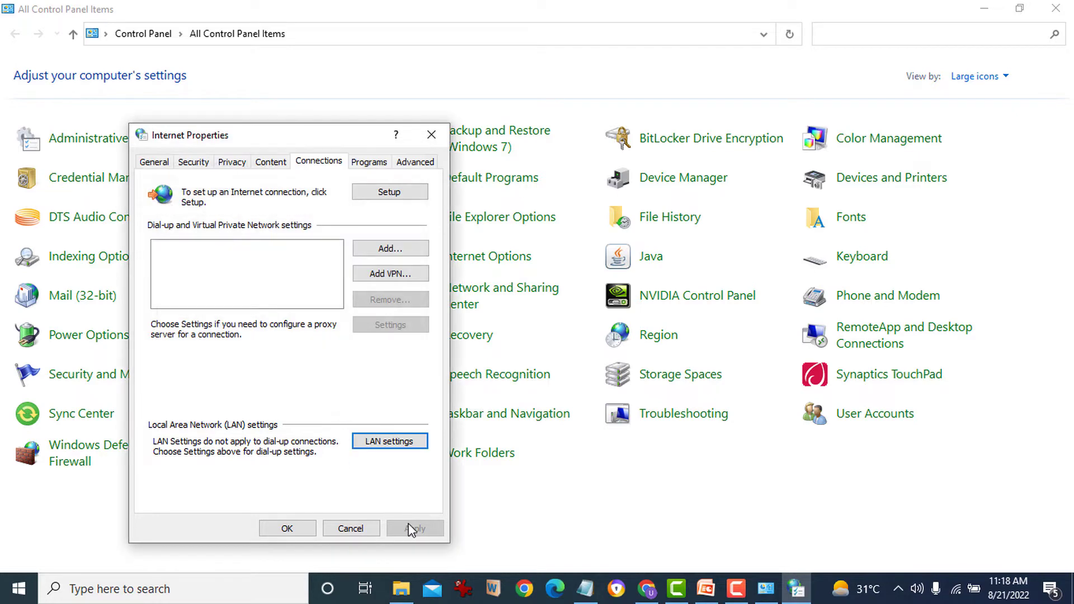
# Close the Internet Properties without further changes and switch back to the pre-checks slide in PowerPoint, deselecting its text box
pyautogui.click(353, 528)
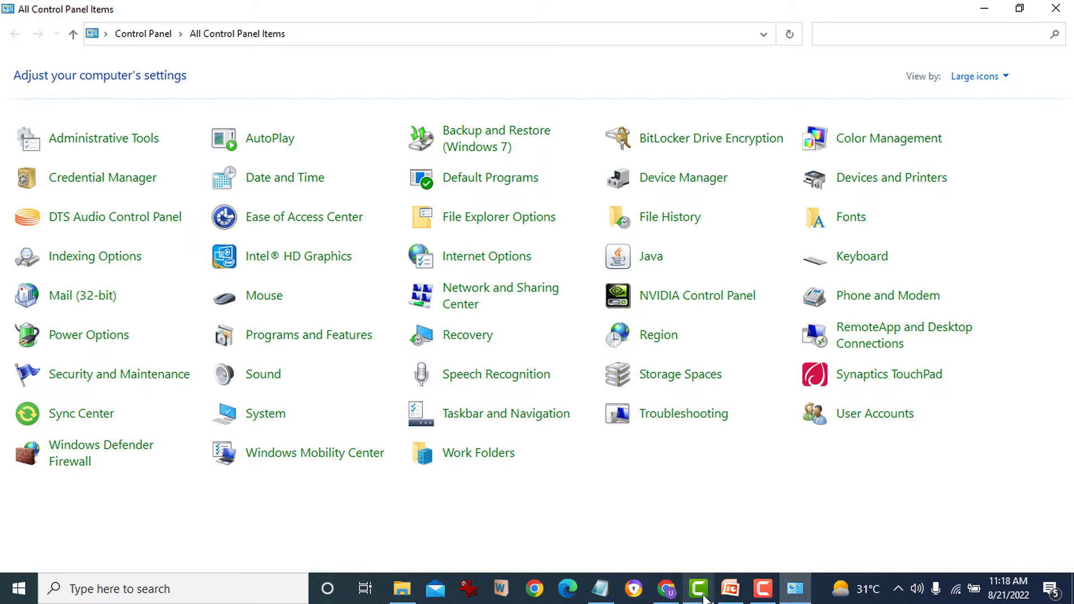
pyautogui.click(729, 589)
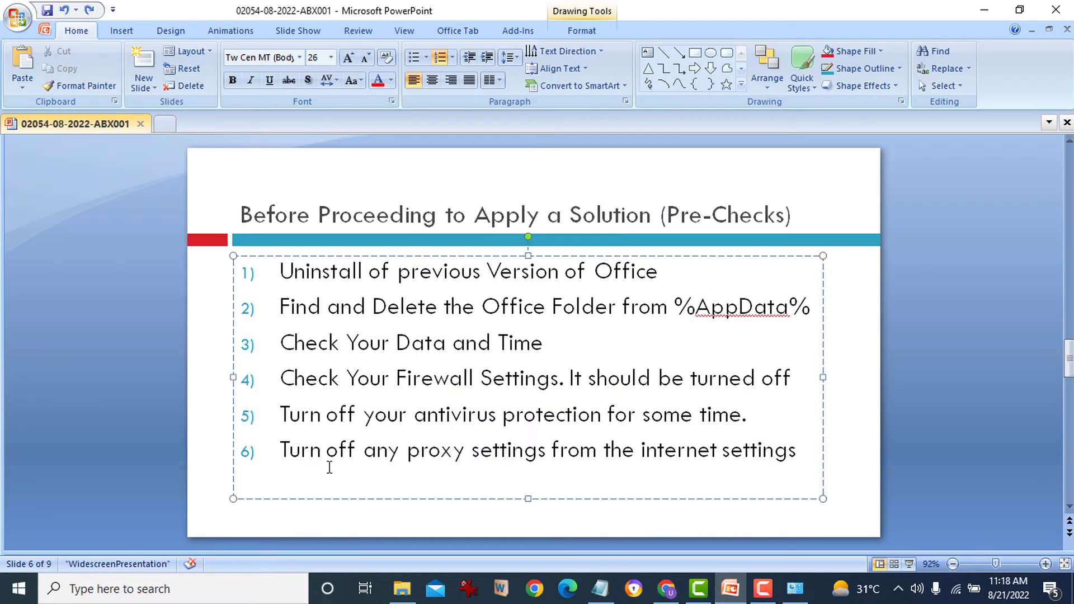
pyautogui.click(847, 329)
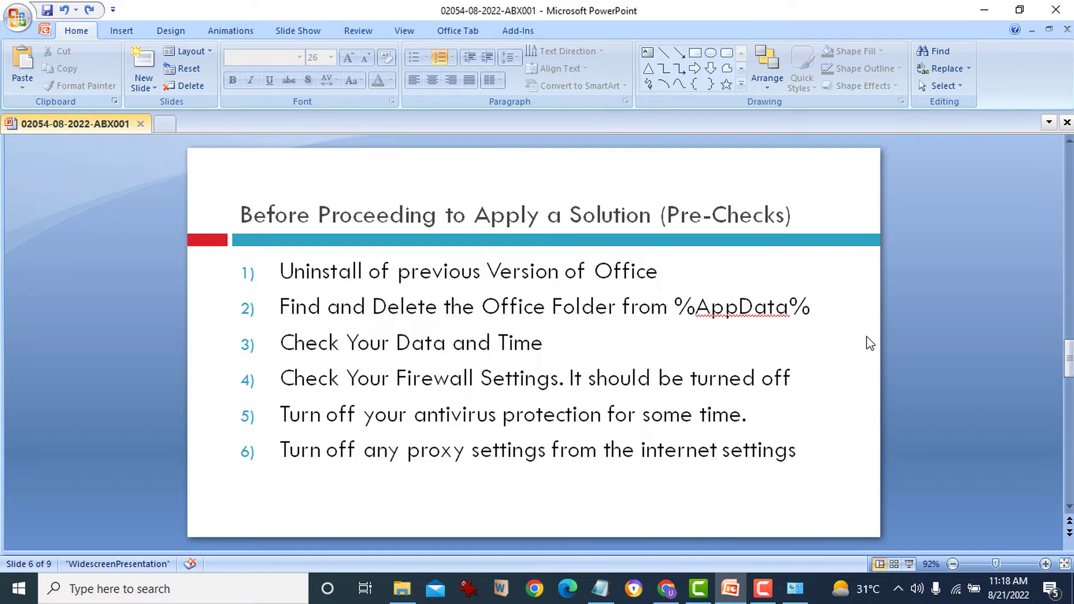
pyautogui.hotkey('alt', 'Tab')
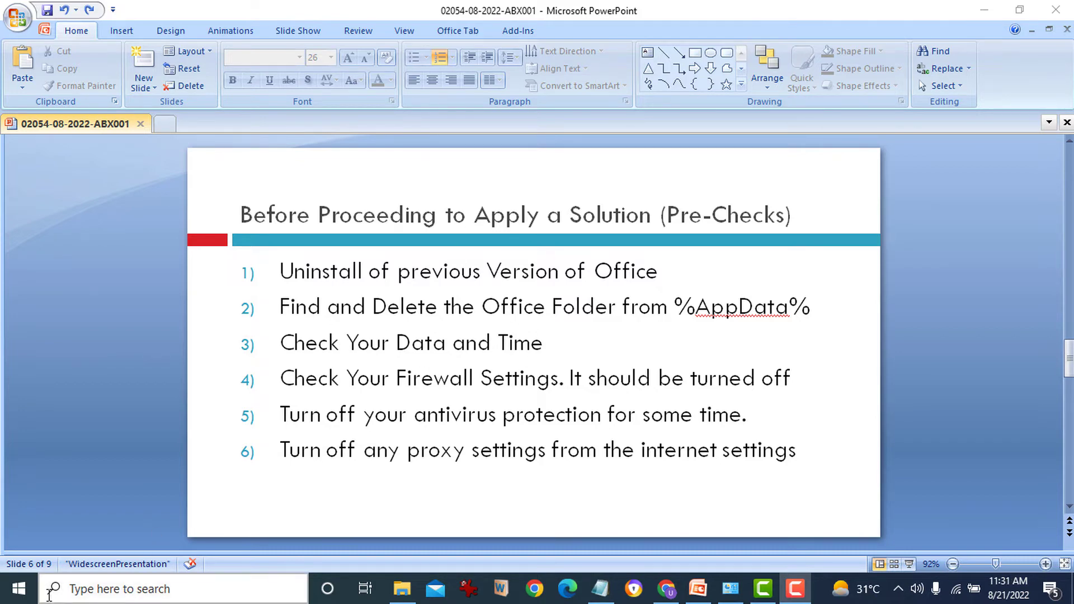
# Display the Windows power options that include Restart, and dismiss them without choosing one
pyautogui.click(19, 589)
pyautogui.click(20, 555)
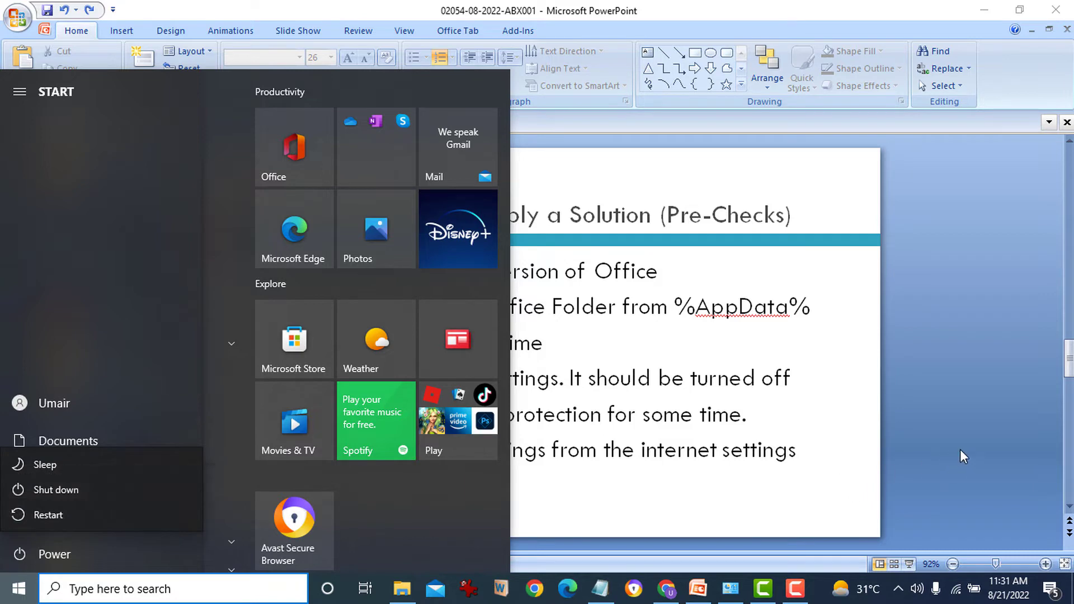
pyautogui.press('Escape')
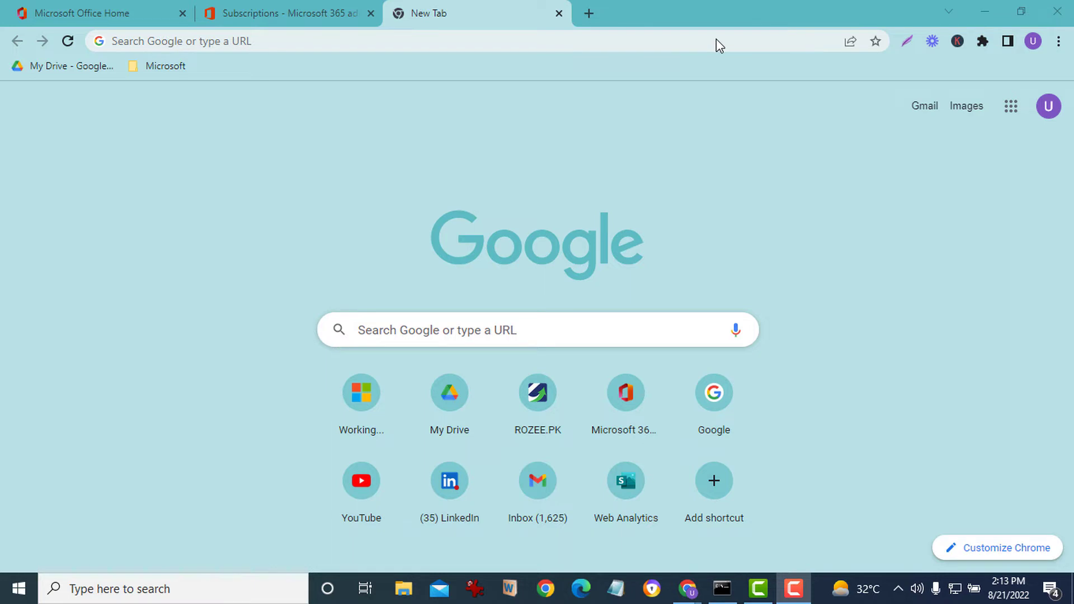
# Go to google.com in Chrome and search for "download ODT"
pyautogui.click(716, 38)
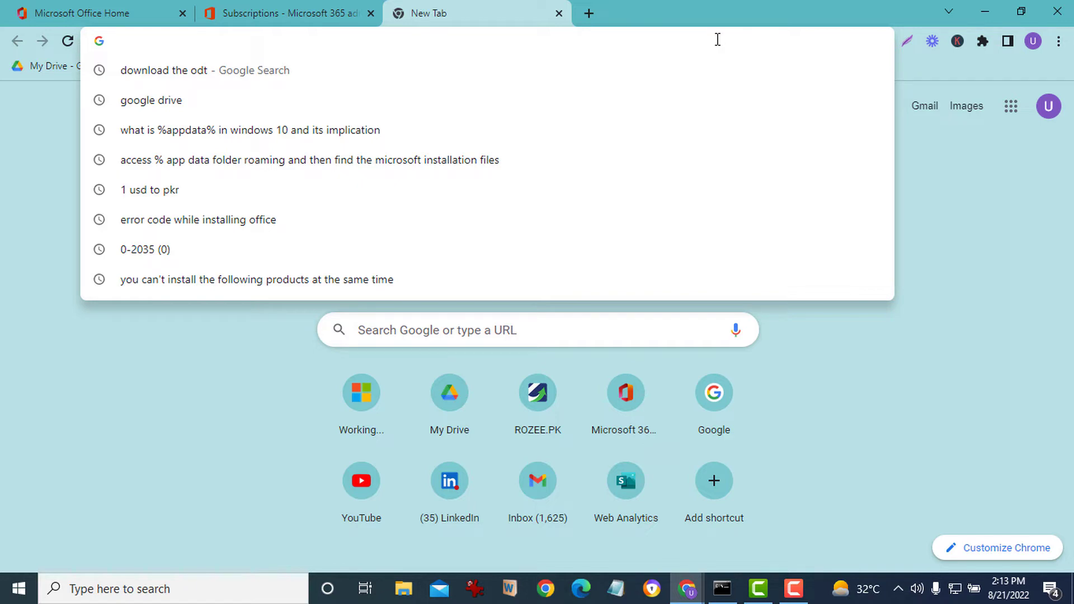
pyautogui.write('google.com')
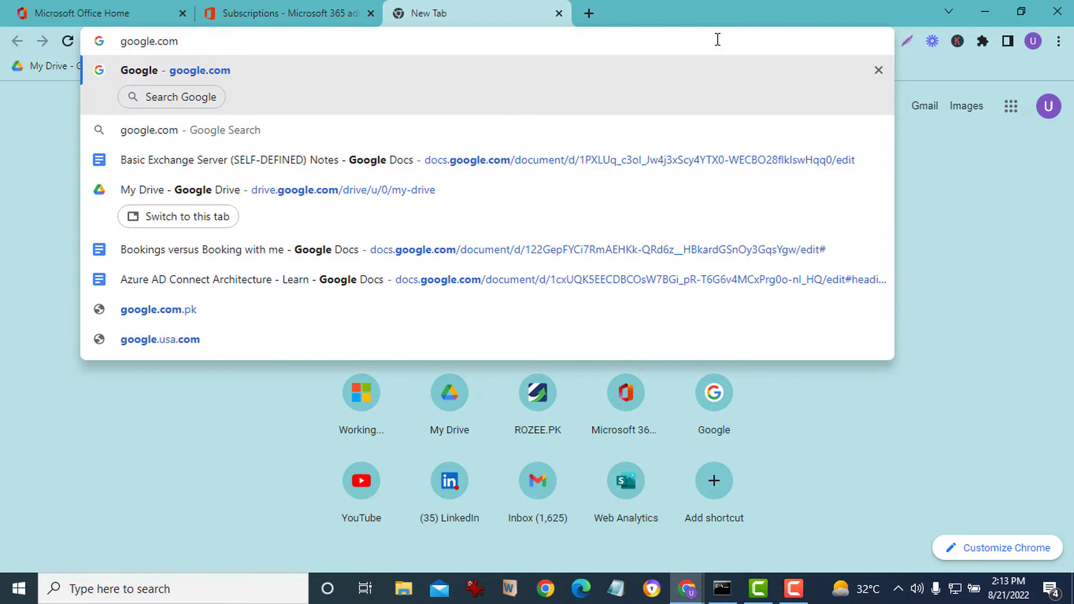
pyautogui.press('Return')
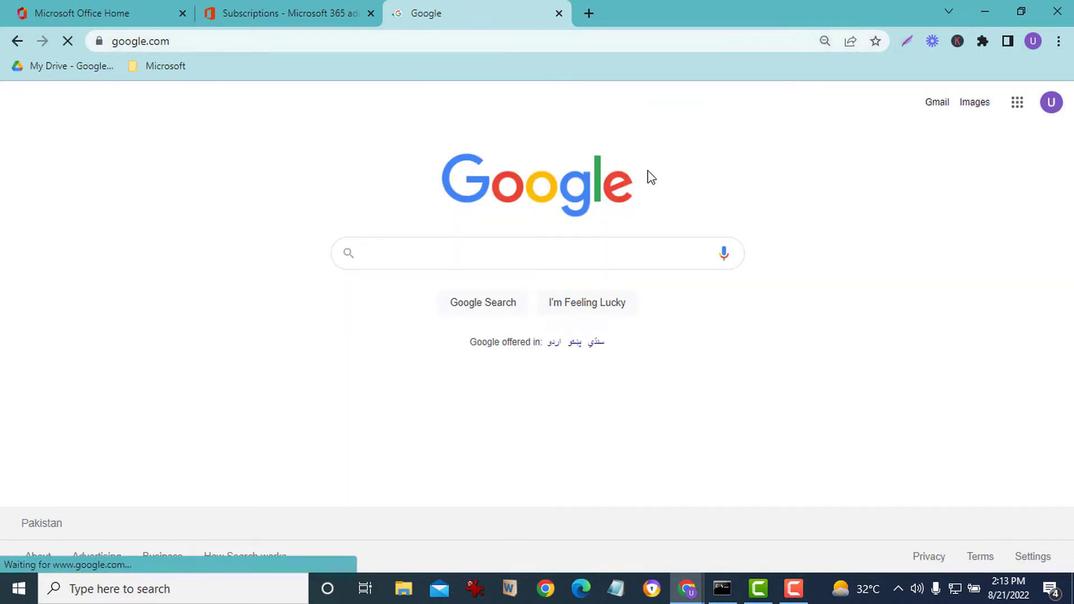
pyautogui.click(534, 244)
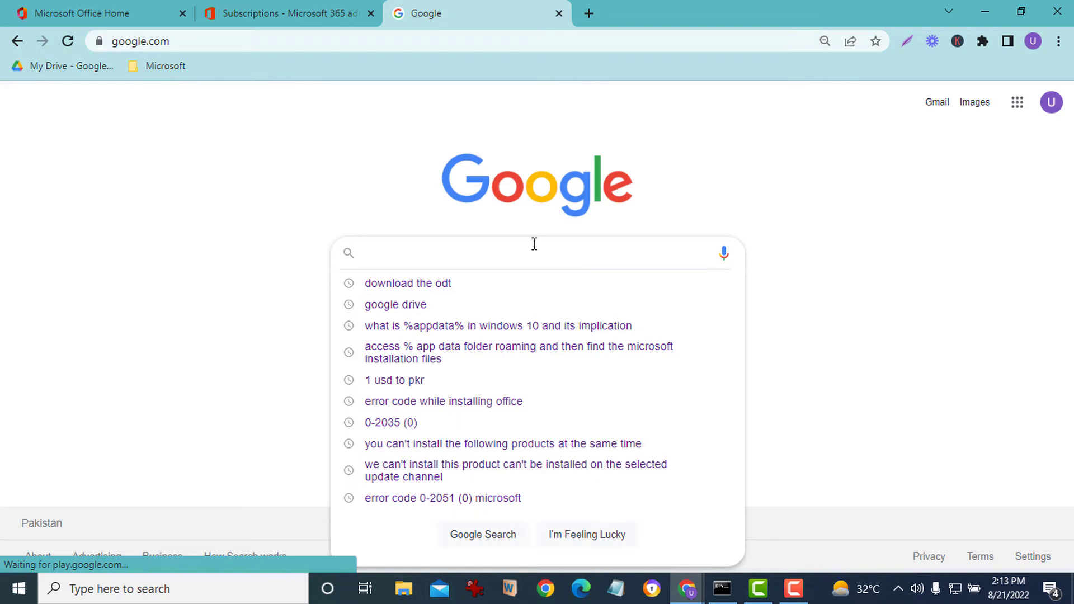
pyautogui.write('download')
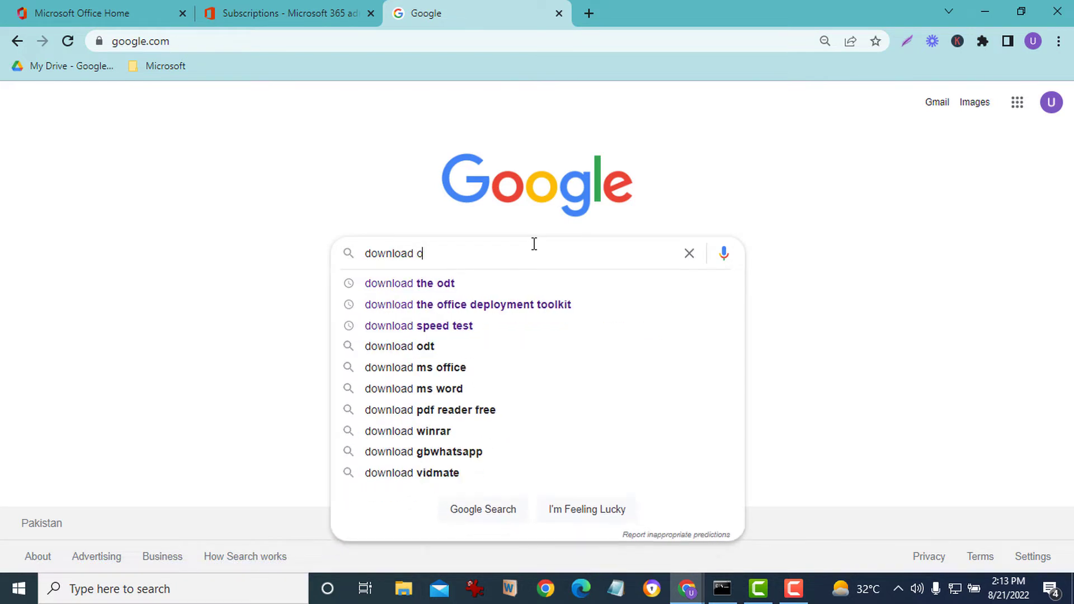
pyautogui.write(' ODT')
pyautogui.press('Return')
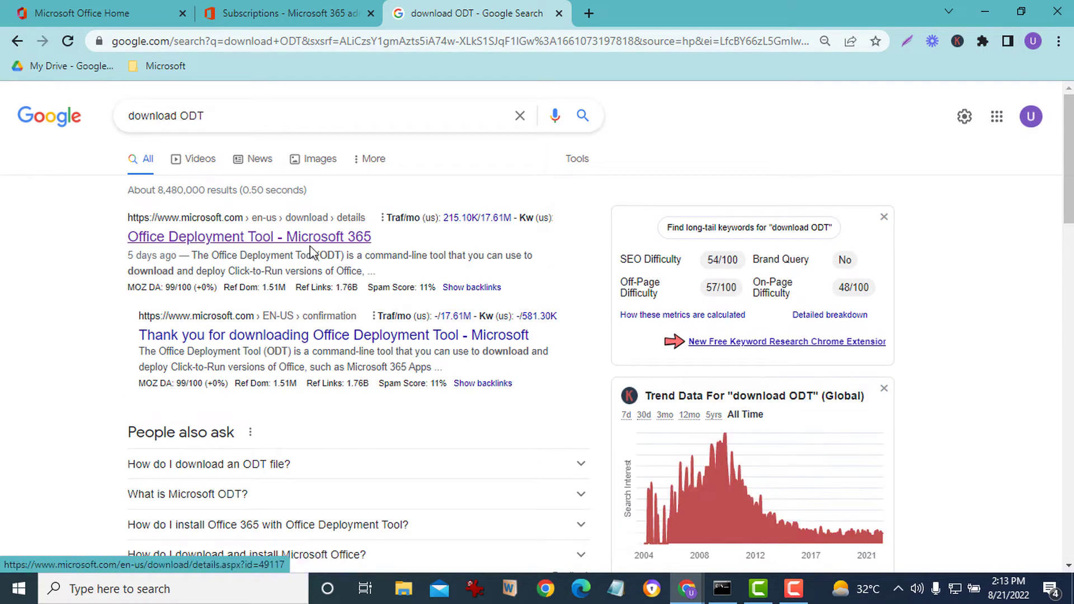
# Download the English Office Deployment Tool from its Microsoft Download Center page and show the downloaded file in its folder
pyautogui.click(312, 245)
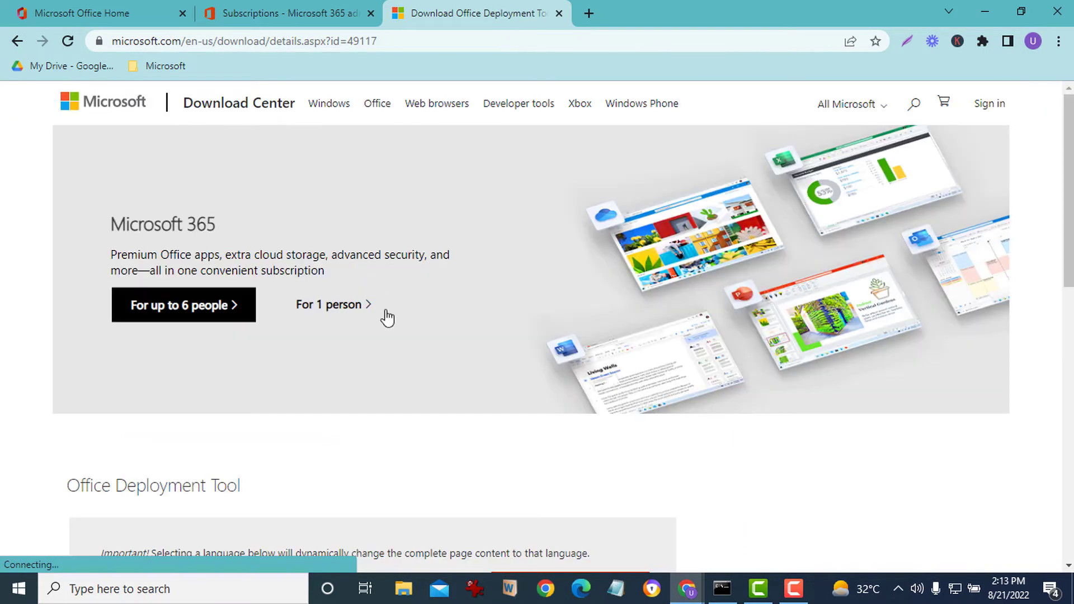
pyautogui.scroll(-7, 357, 340)
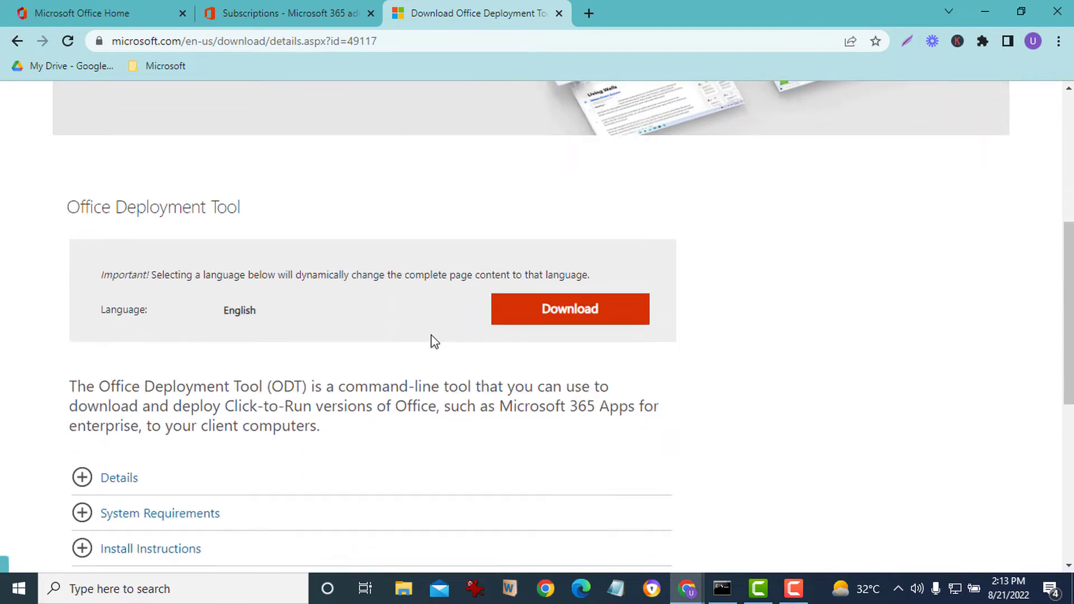
pyautogui.scroll(2, 410, 255)
pyautogui.scroll(-2, 281, 359)
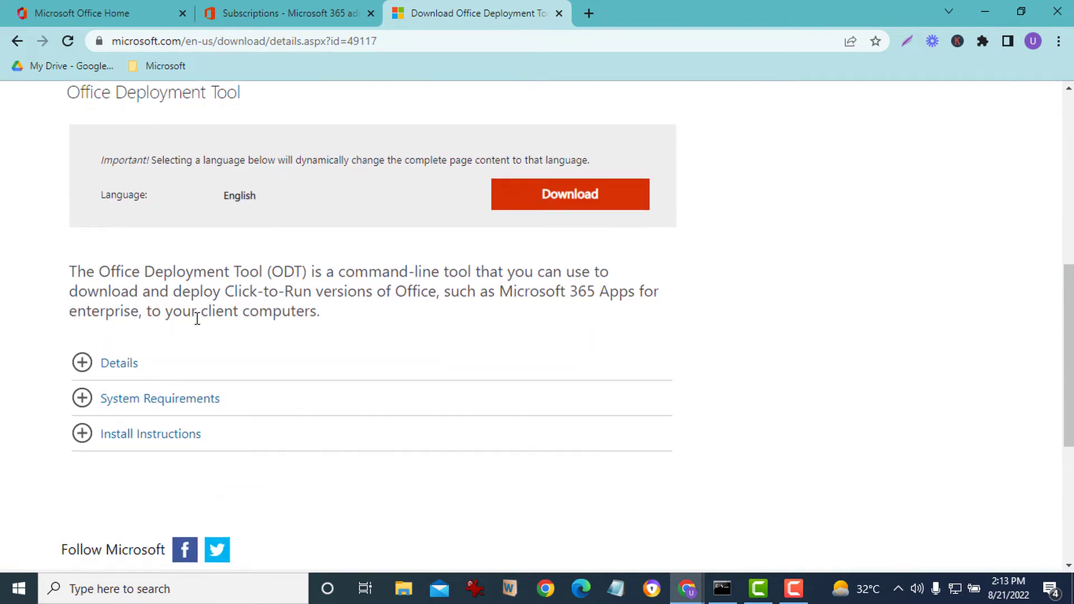
pyautogui.scroll(1, 518, 278)
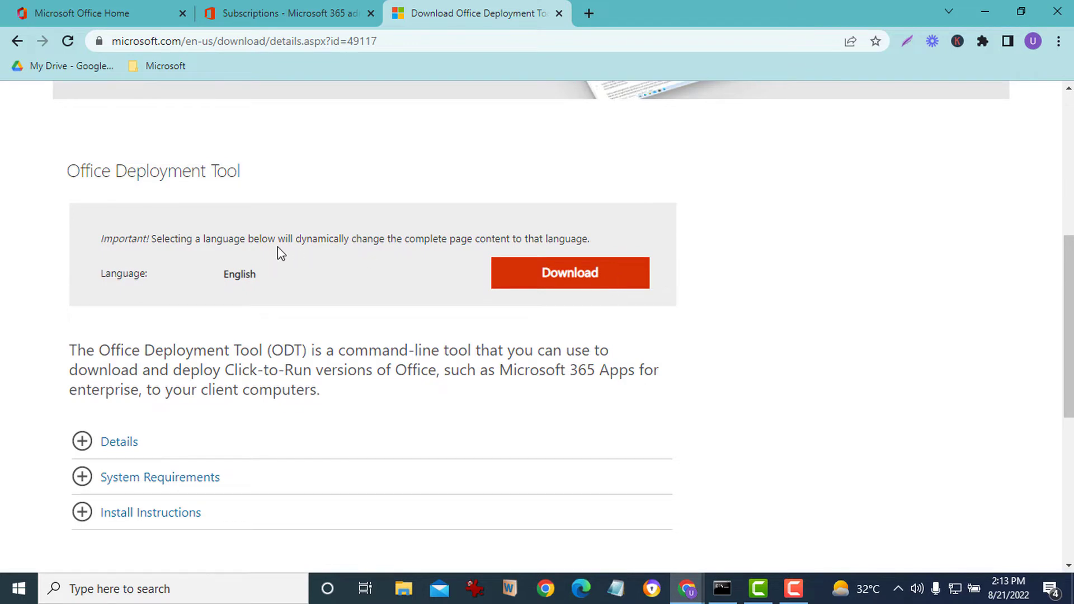
pyautogui.click(603, 275)
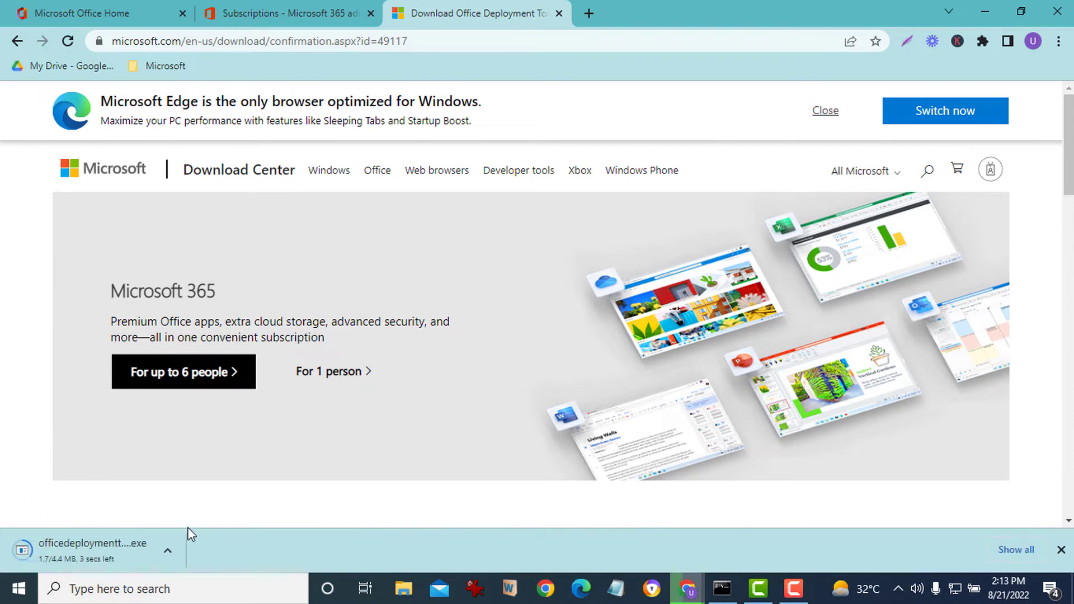
pyautogui.click(170, 551)
pyautogui.click(224, 502)
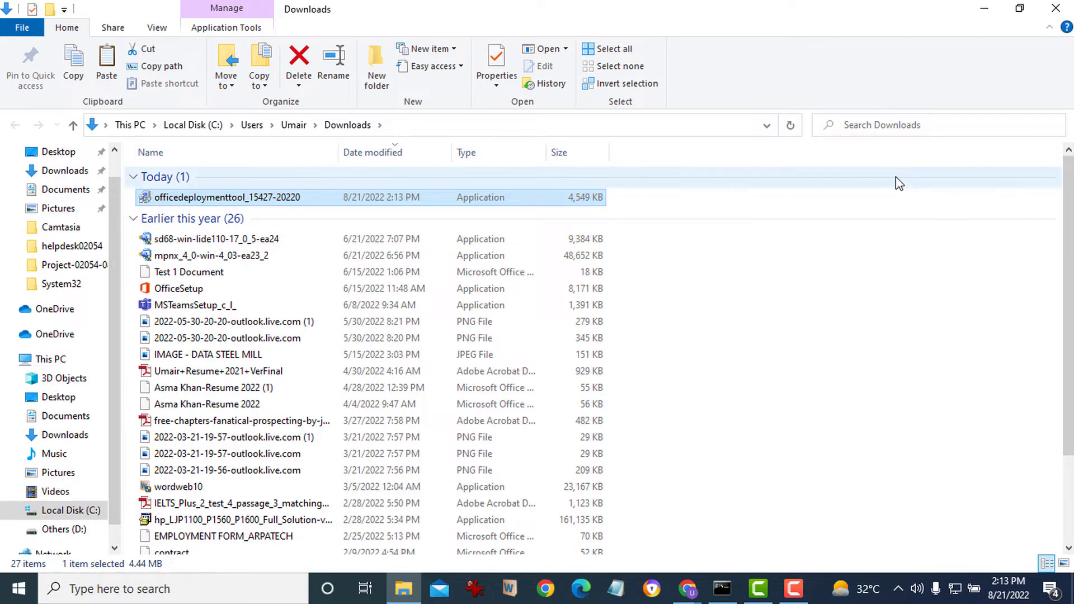
# Create a desktop folder named "Install MS 2021" and paste the downloaded Office Deployment Tool file into it
pyautogui.press('super+d')
pyautogui.rightClick(376, 184)
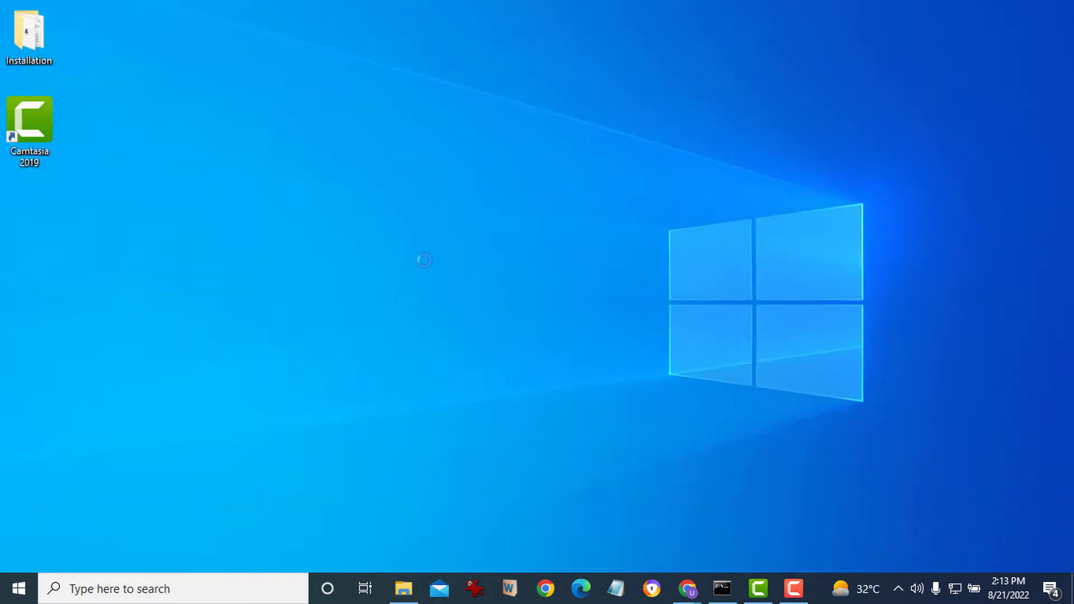
pyautogui.moveTo(442, 367)
pyautogui.click(597, 370)
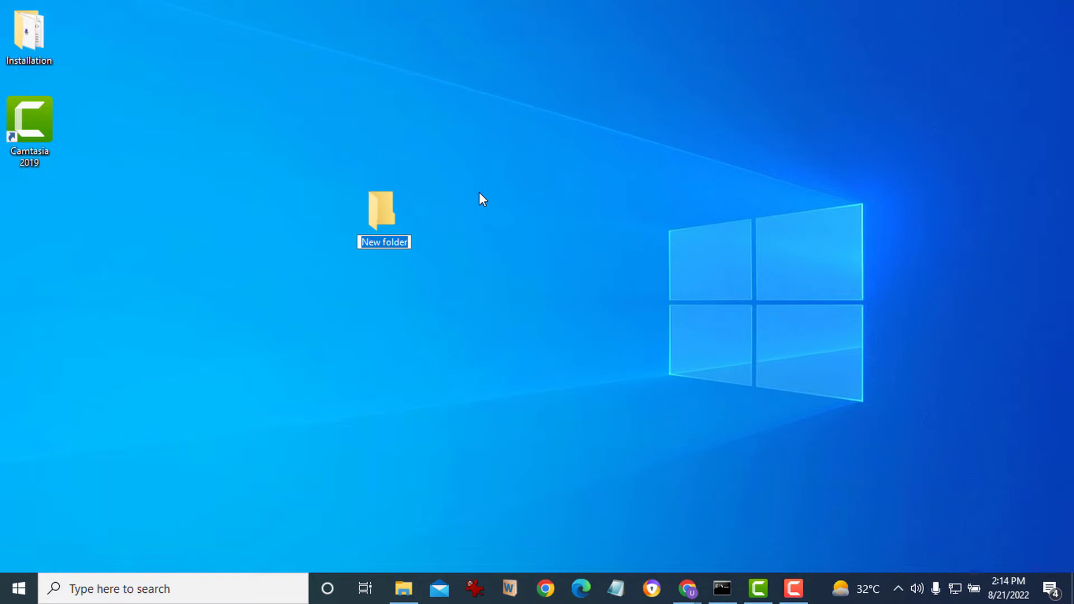
pyautogui.write('Ins')
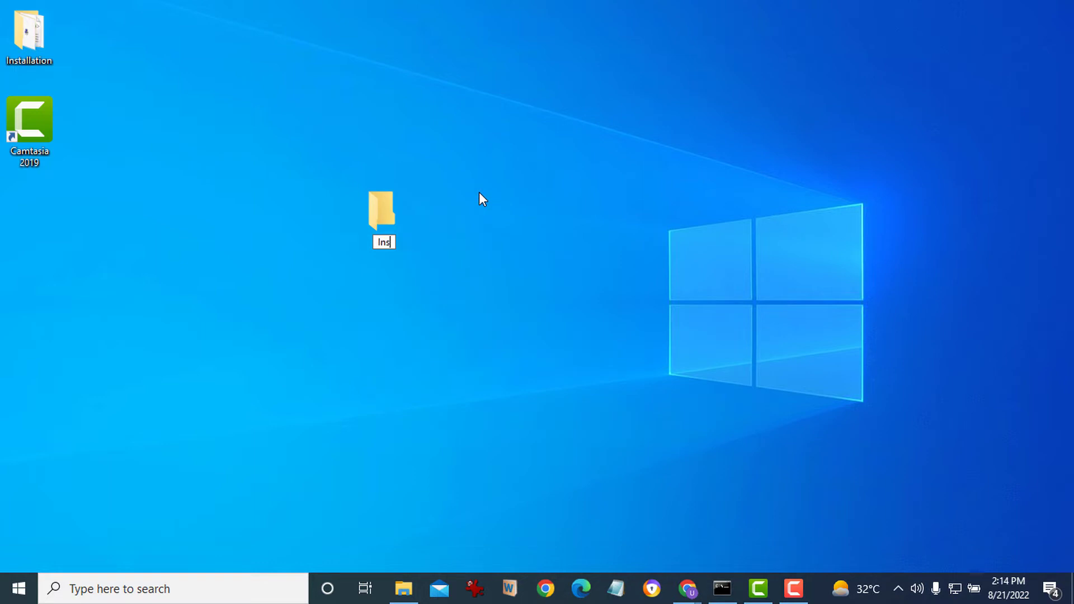
pyautogui.write('tall MS 2021')
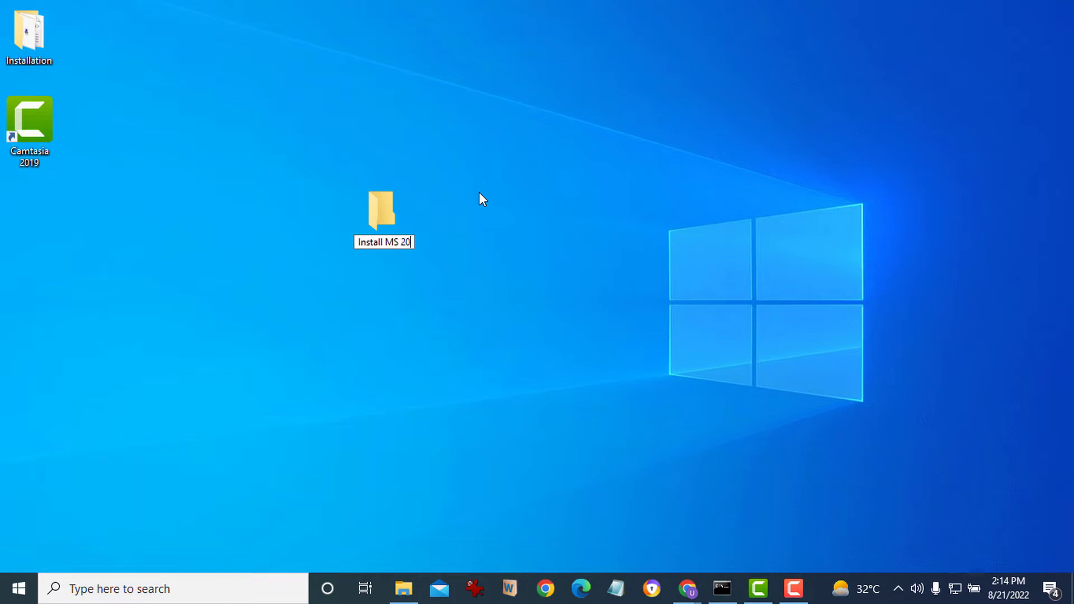
pyautogui.press('Return')
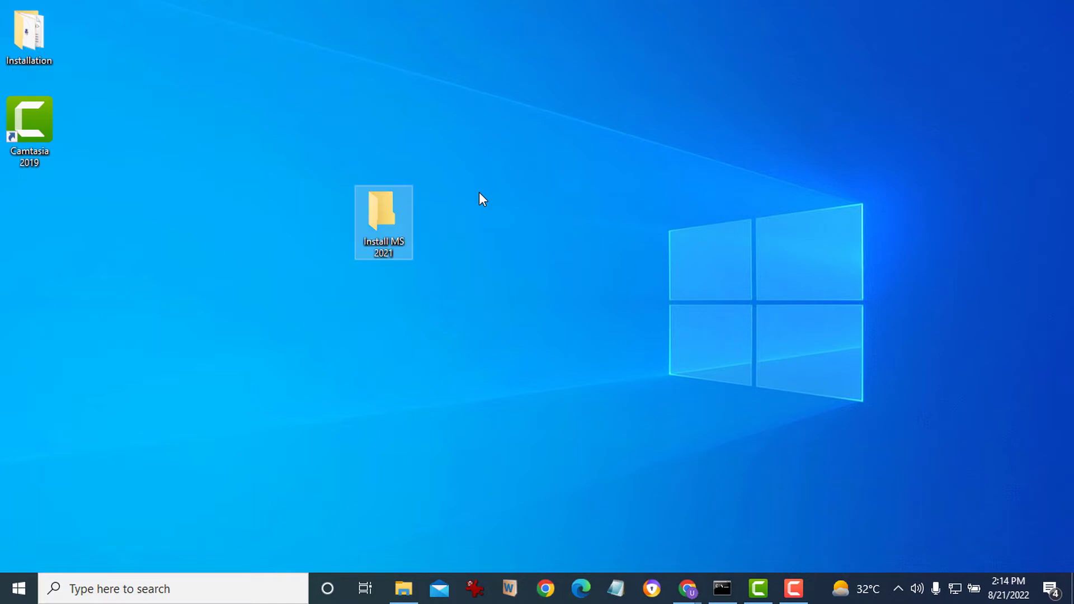
pyautogui.press('Return')
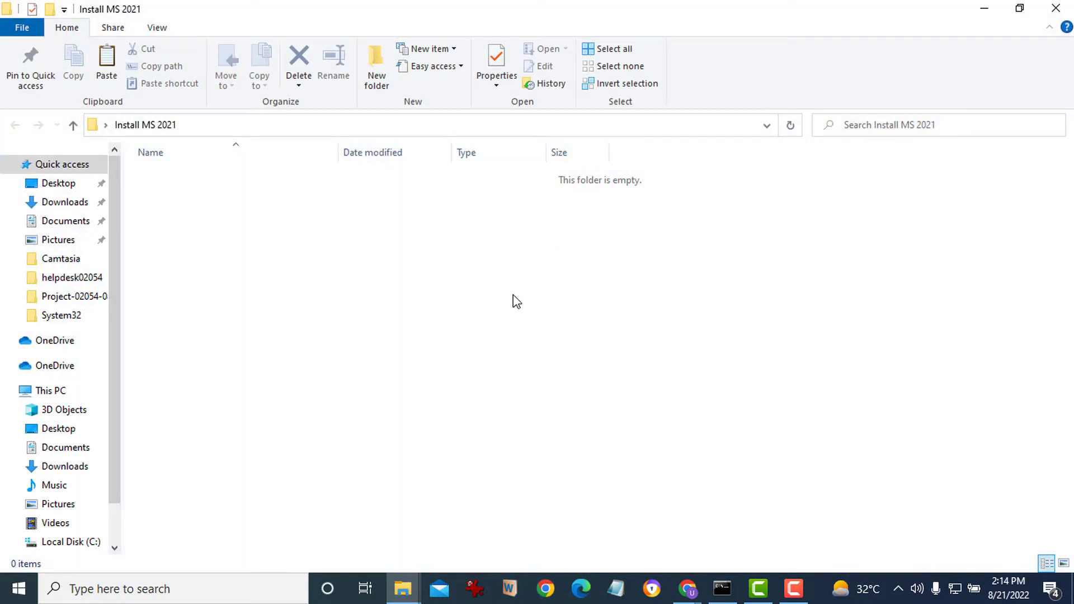
pyautogui.hotkey('ctrl', 'v')
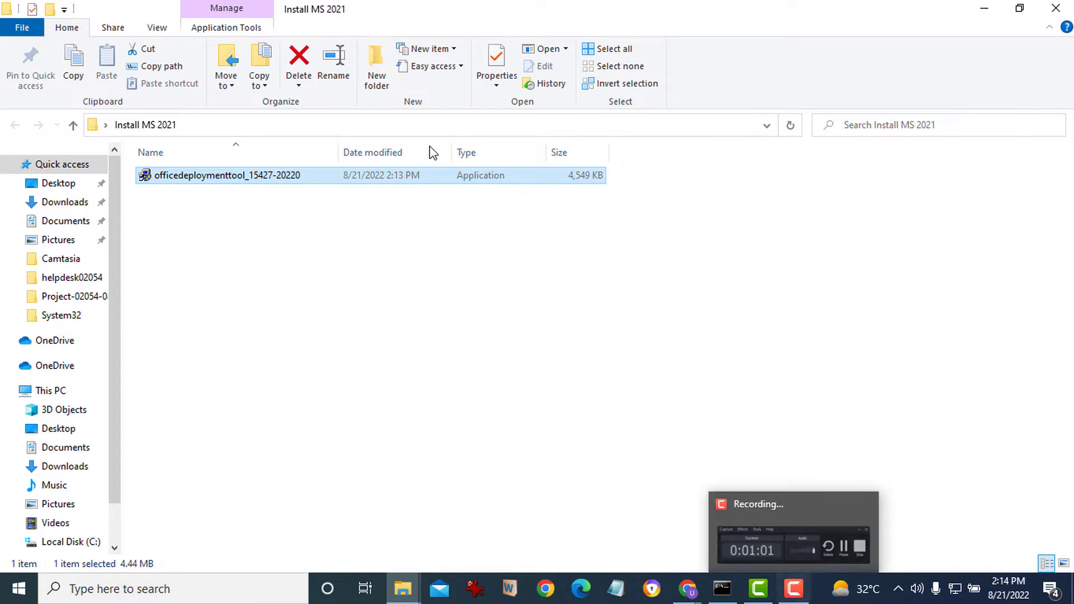
# Run the Office Deployment Tool, accept the Microsoft Software License Terms and extract its files into the Install MS 2021 folder
pyautogui.doubleClick(267, 176)
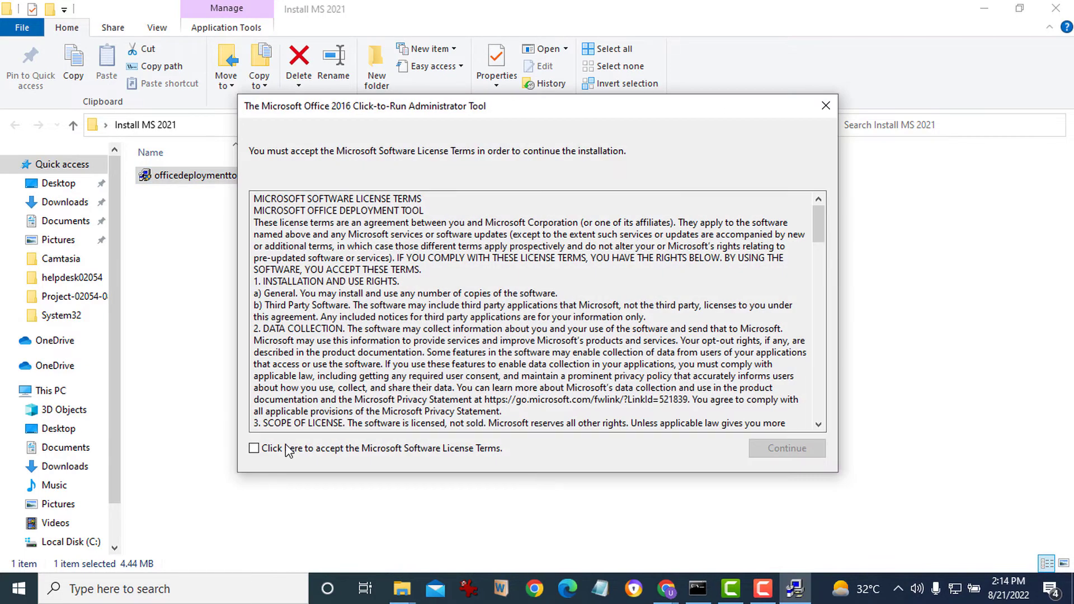
pyautogui.click(288, 449)
pyautogui.click(779, 449)
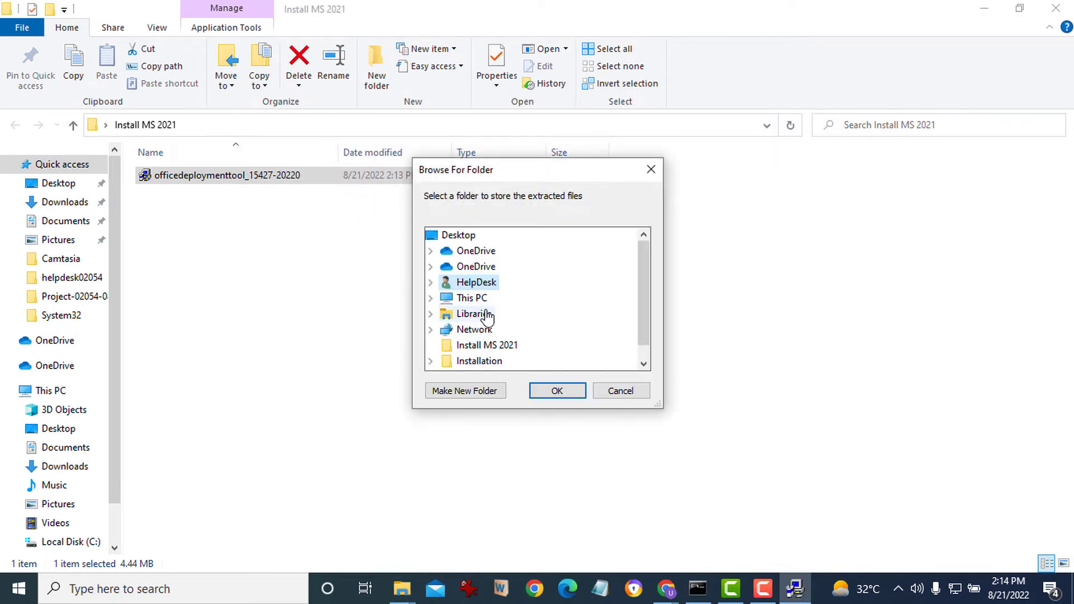
pyautogui.scroll(-1, 495, 333)
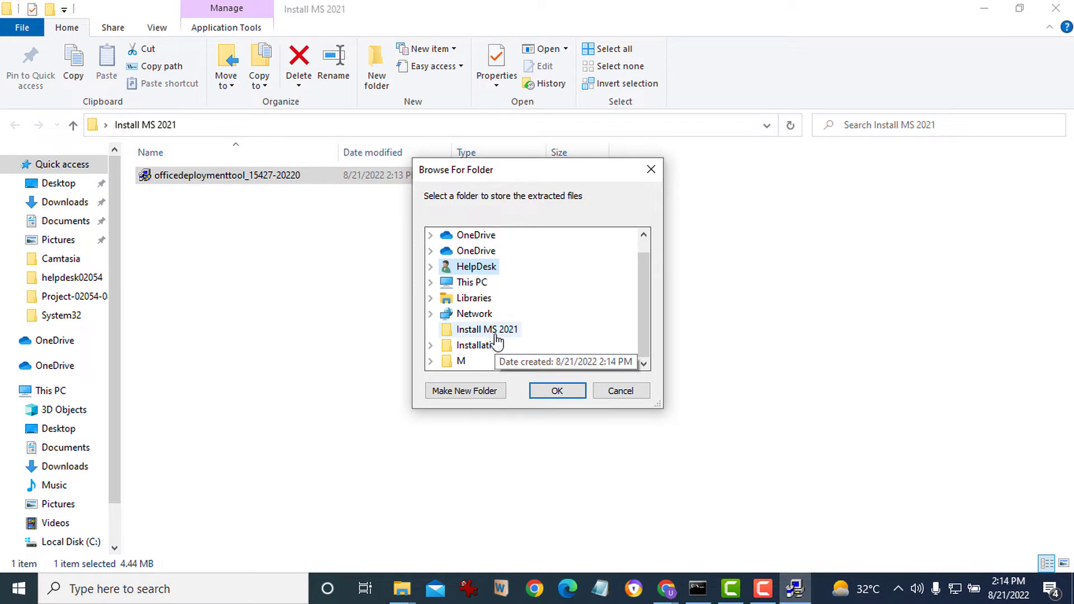
pyautogui.click(495, 333)
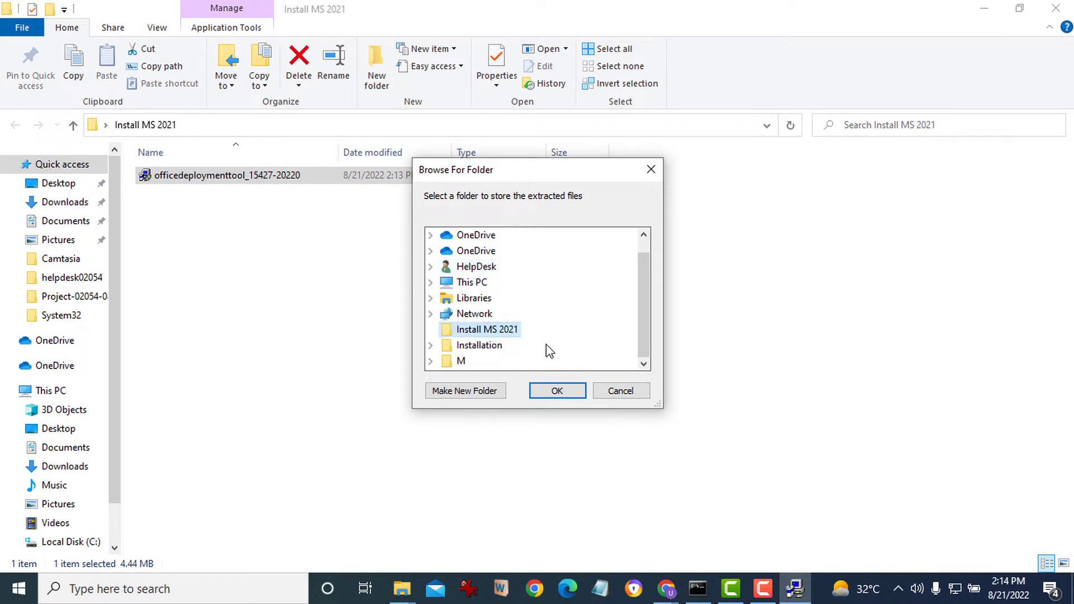
pyautogui.click(558, 391)
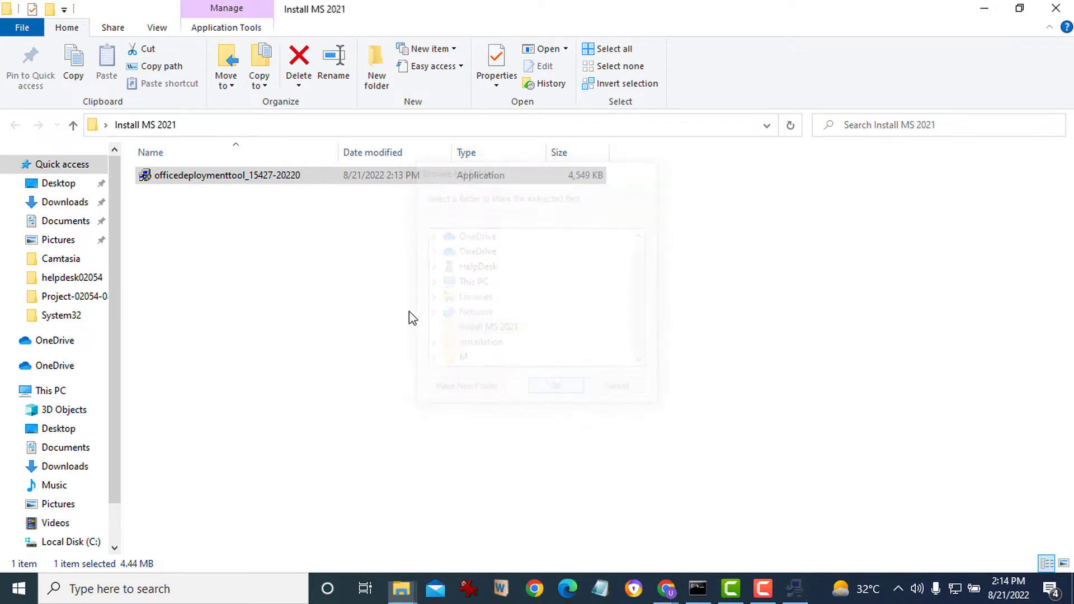
pyautogui.click(643, 343)
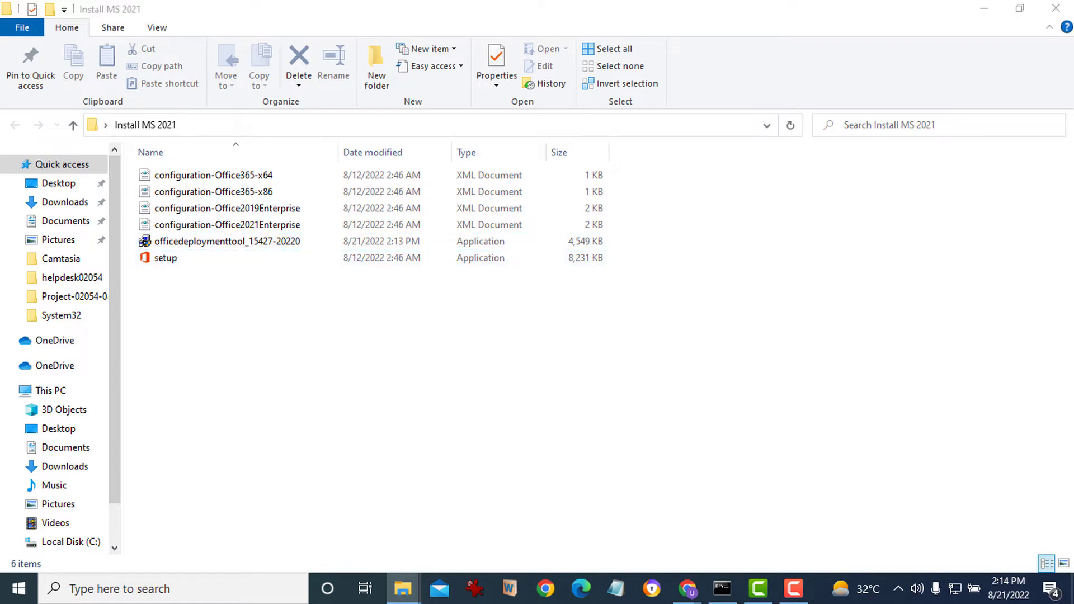
# Switch to the Chrome window with the Office Deployment Tool download page and open config.office.com in a new tab
pyautogui.hotkey('alt', 'Tab')
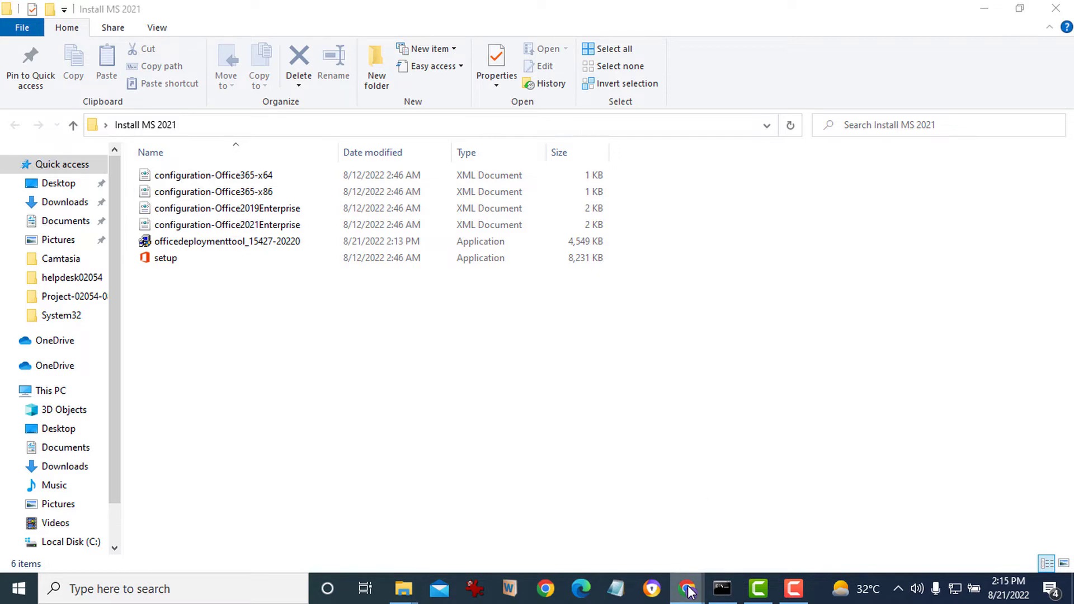
pyautogui.moveTo(687, 588)
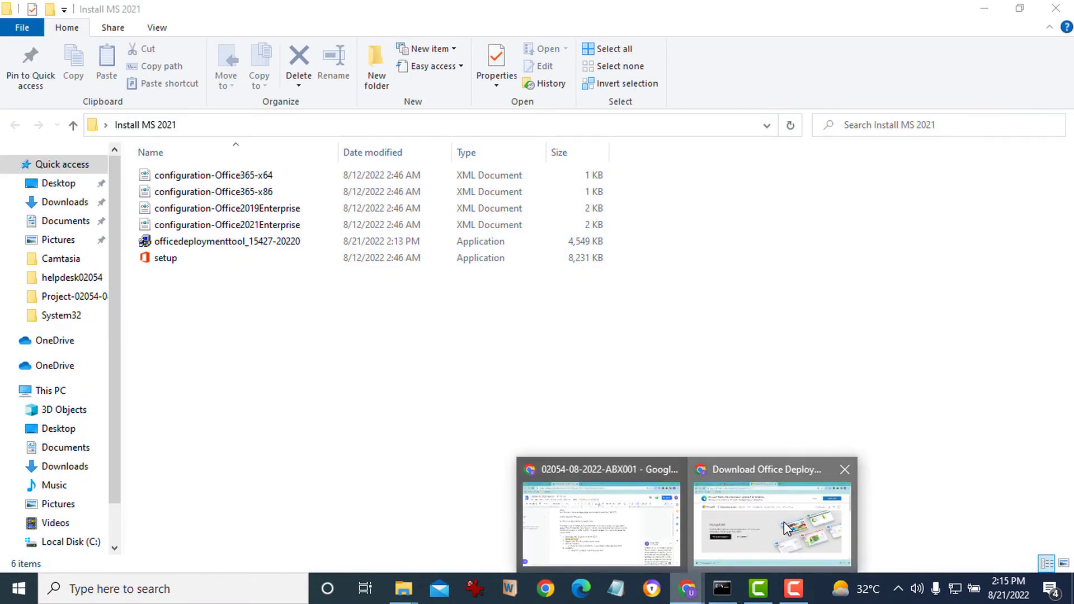
pyautogui.click(772, 520)
pyautogui.hotkey('ctrl', 't')
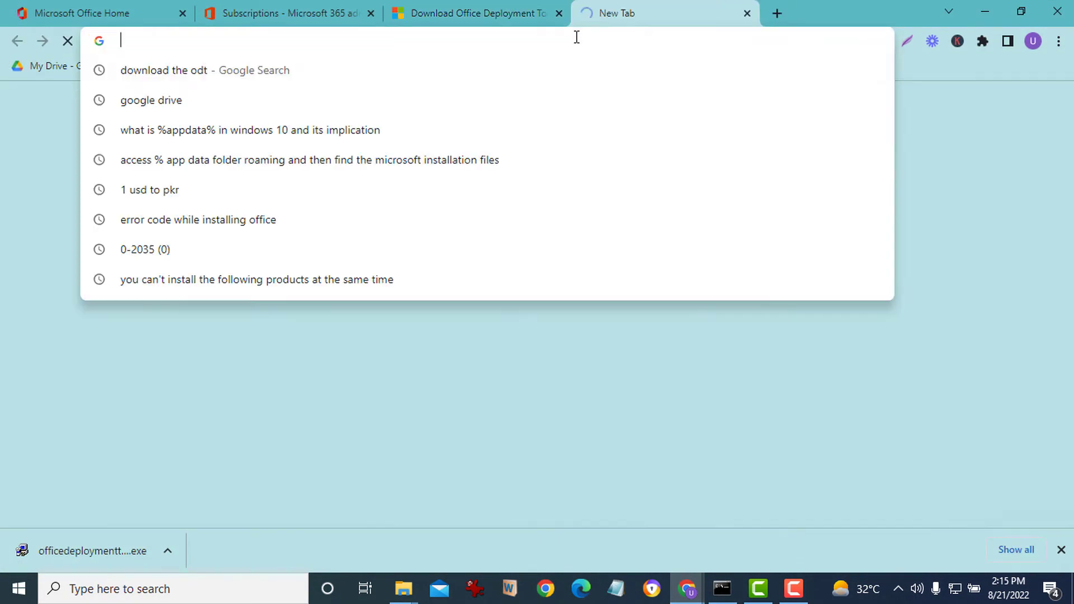
pyautogui.write('config.office.com')
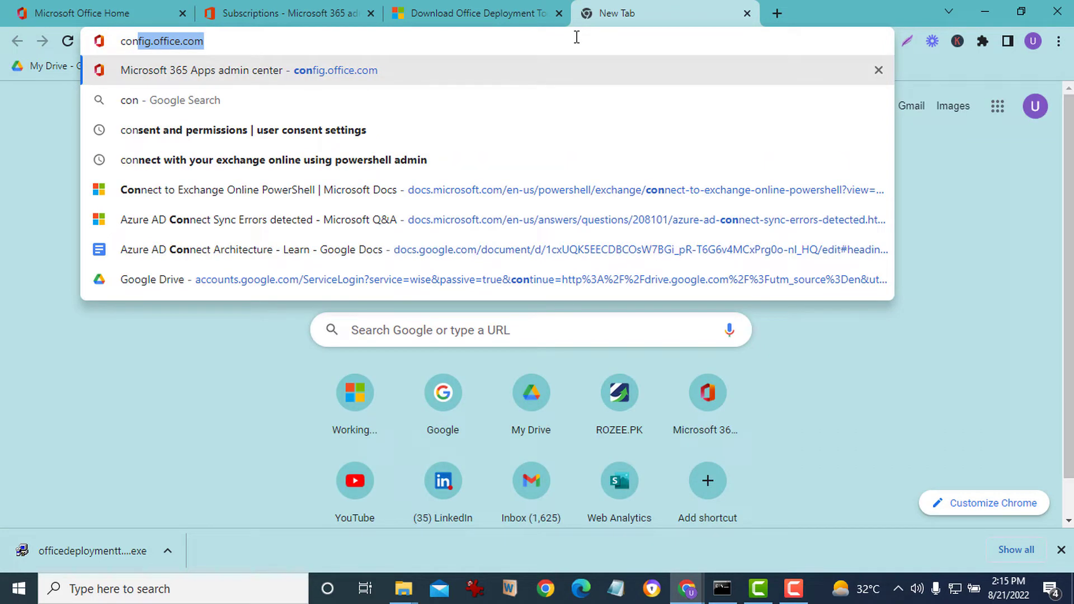
pyautogui.press('Right')
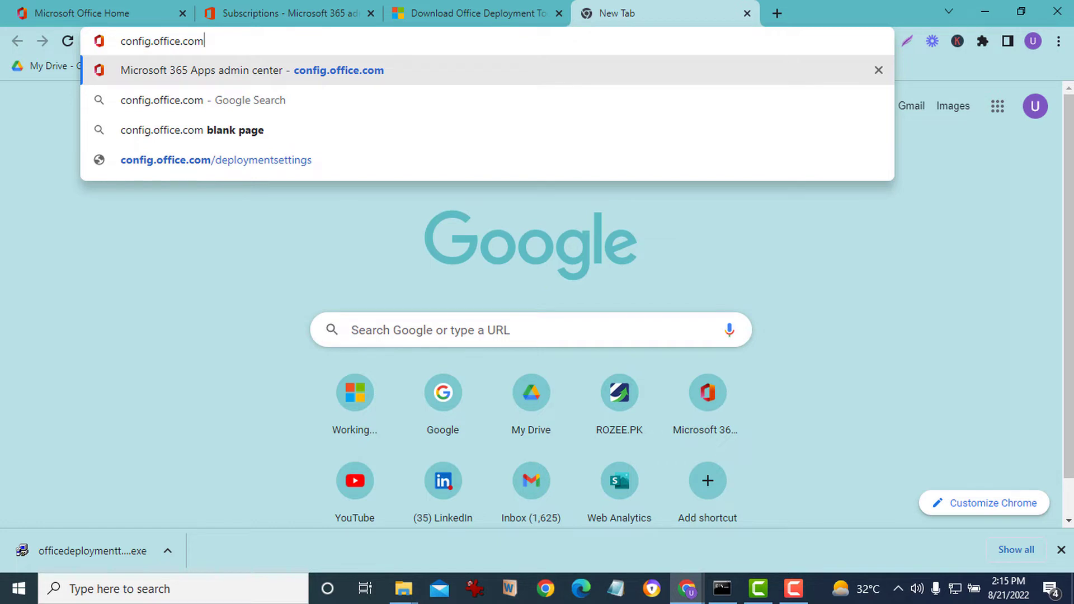
pyautogui.press('F9')
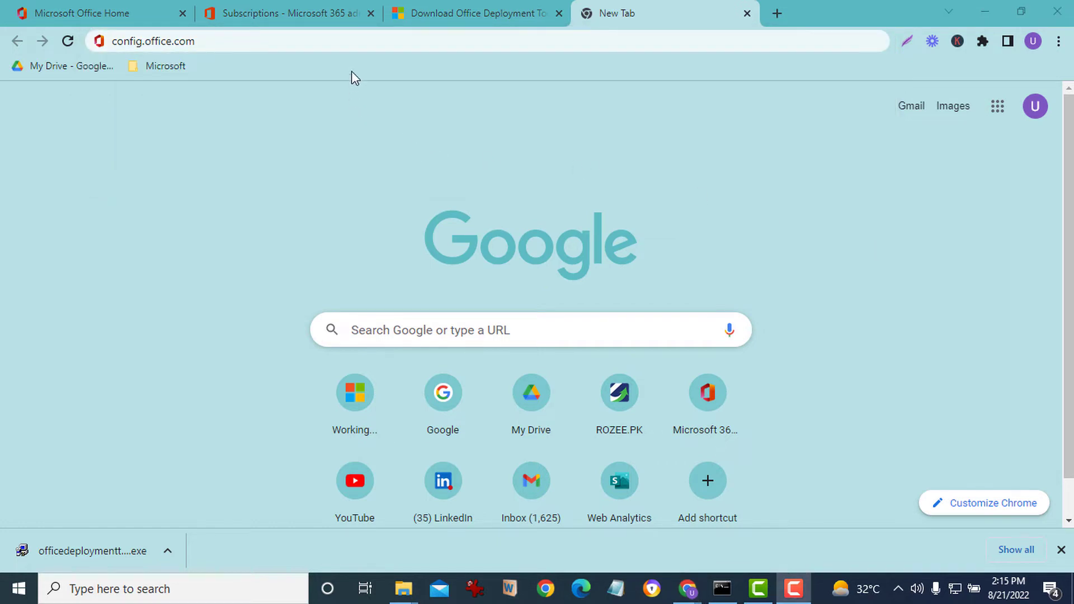
pyautogui.click(417, 41)
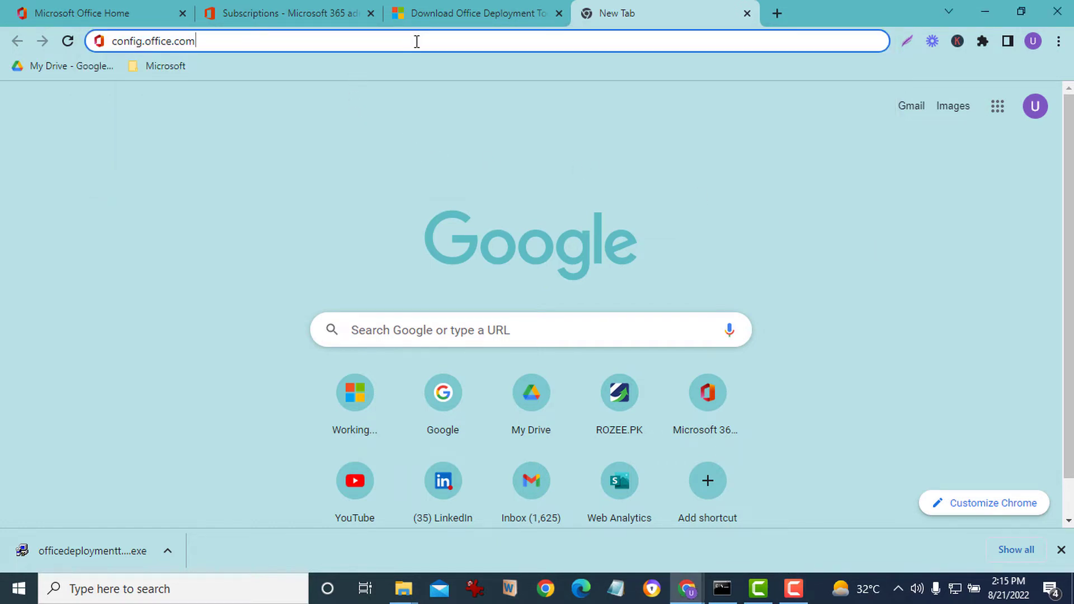
pyautogui.press('Return')
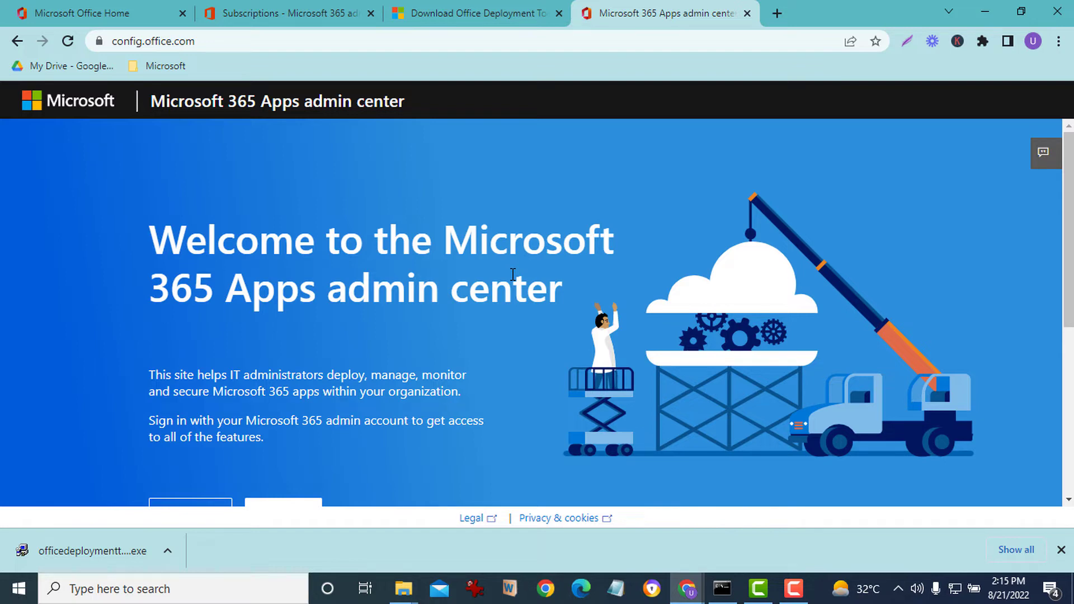
# In File Explorer, delete the configuration-Office2019Enterprise and configuration-Office365-x86 files from the Install MS 2021 folder
pyautogui.moveTo(403, 588)
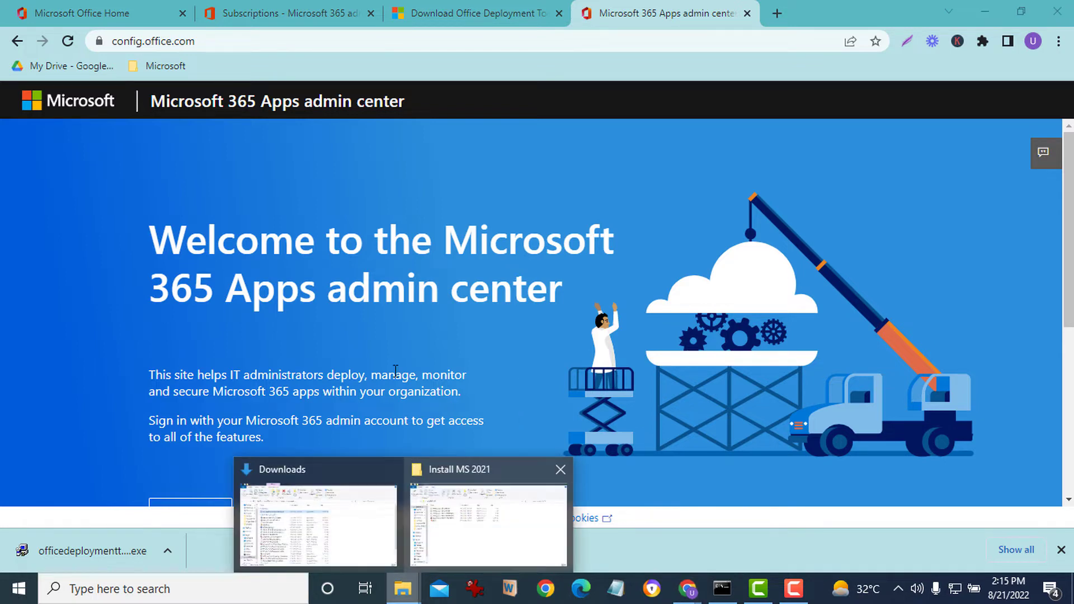
pyautogui.click(462, 527)
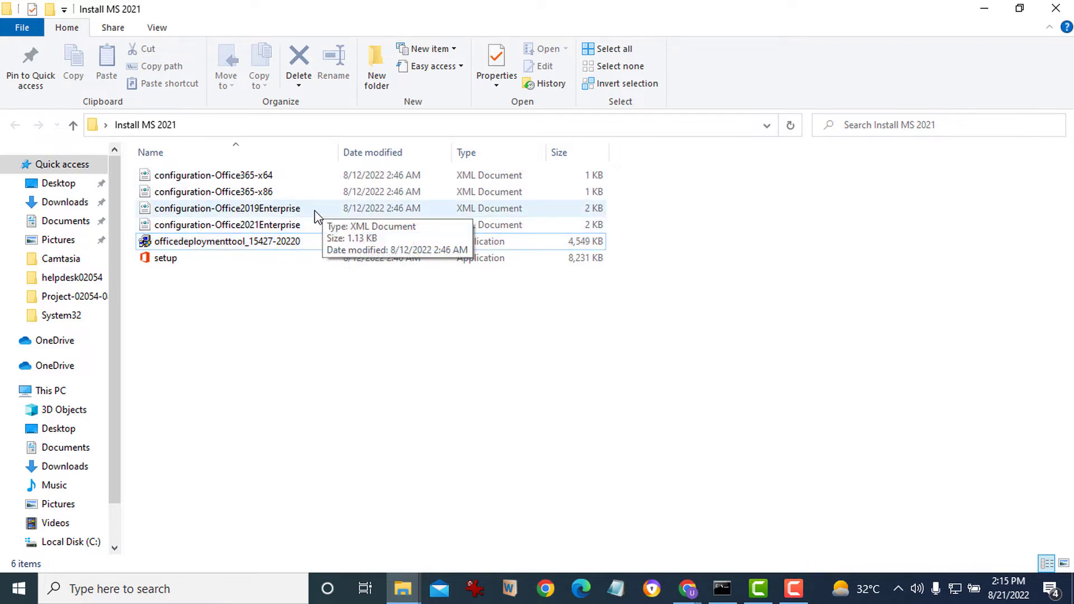
pyautogui.click(277, 210)
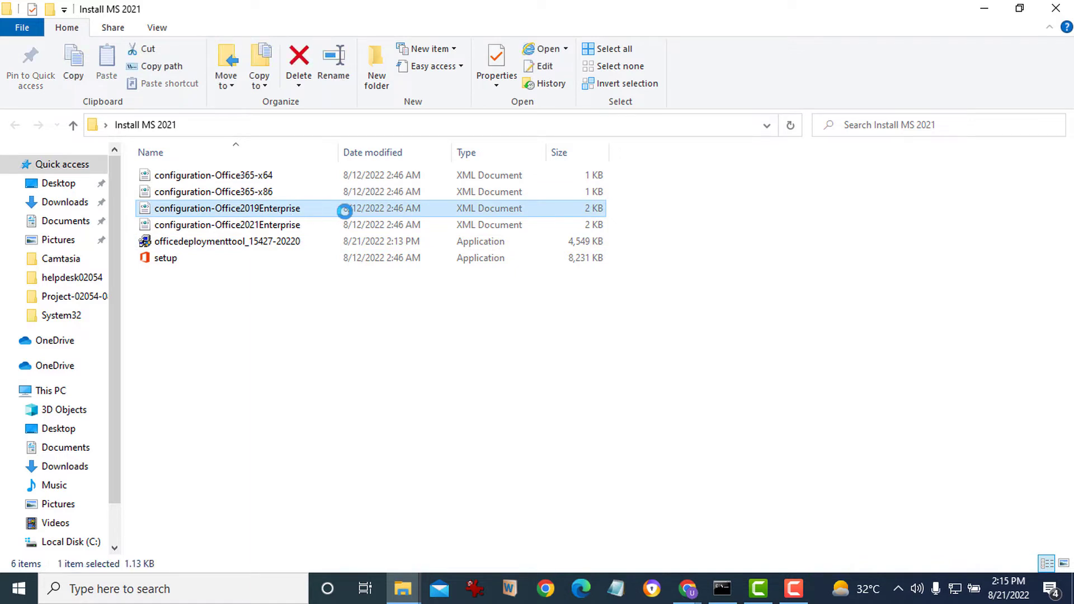
pyautogui.press('Delete')
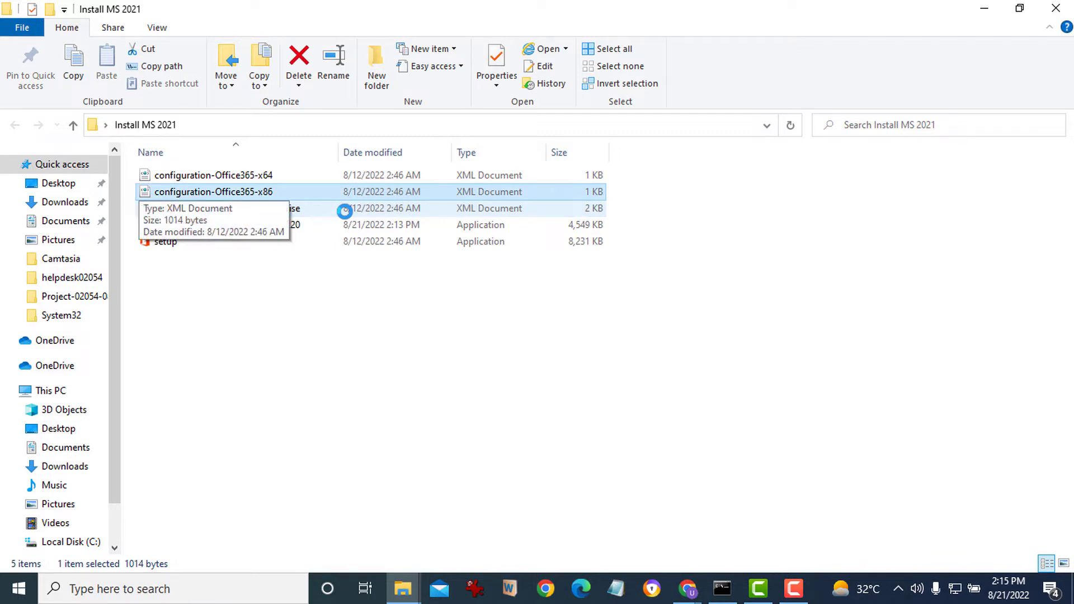
pyautogui.press('Up')
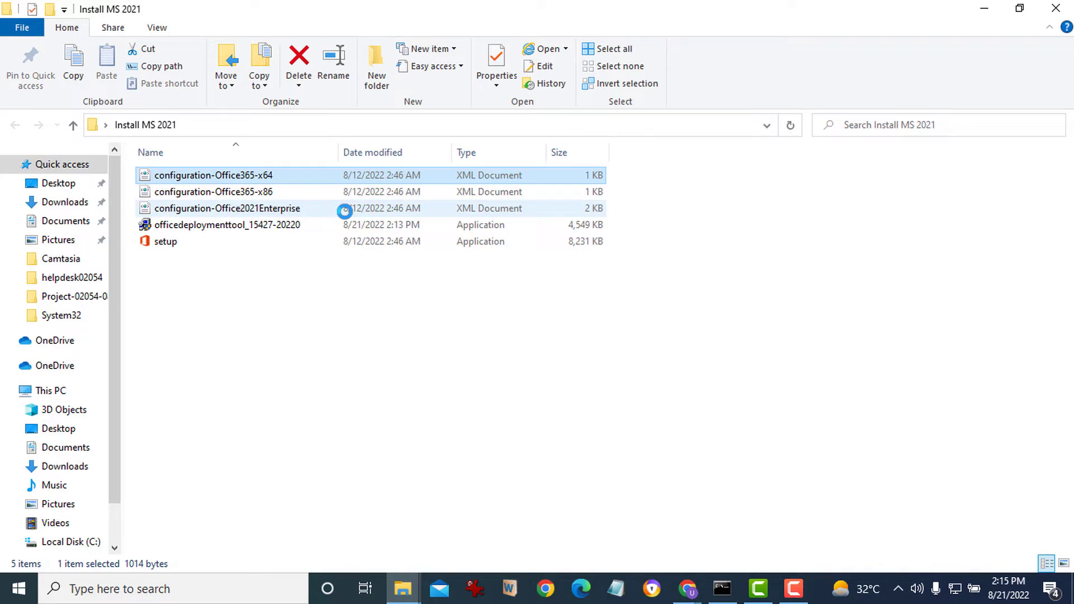
pyautogui.press('Down')
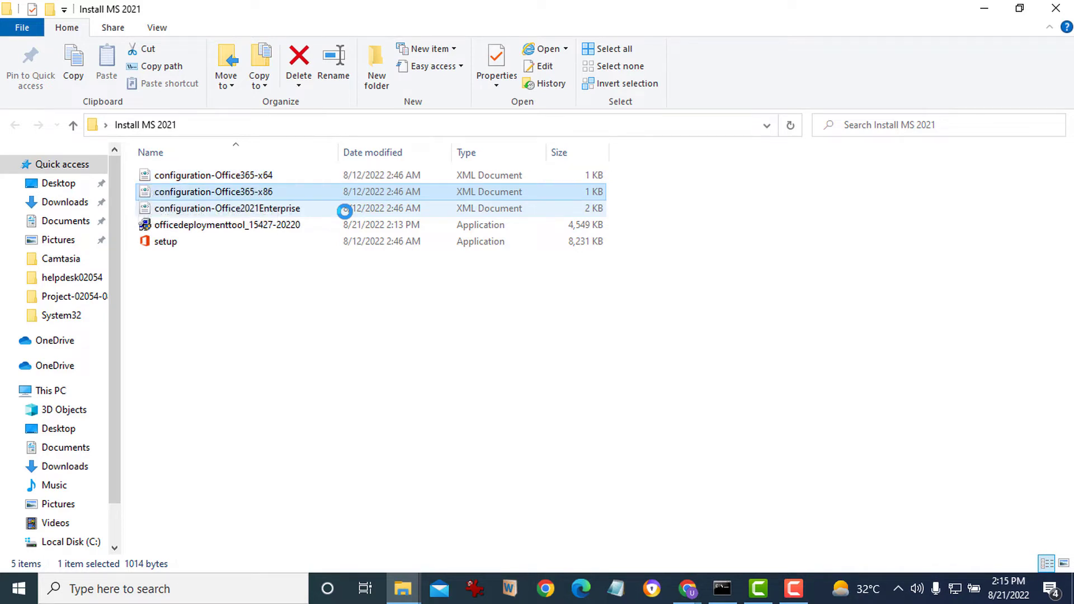
pyautogui.press('Delete')
pyautogui.press('Down')
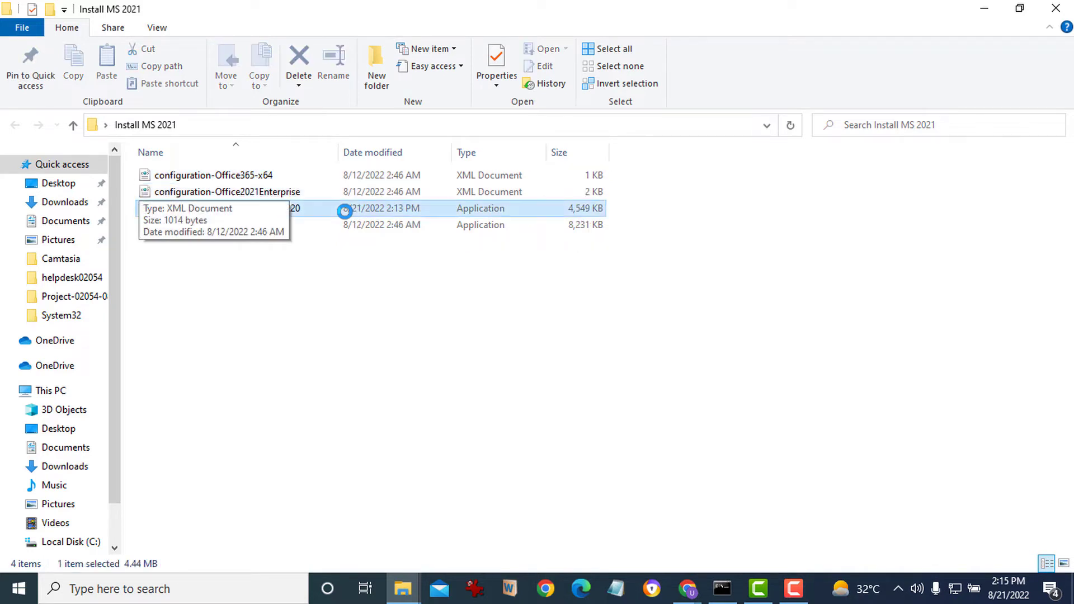
pyautogui.press('Up')
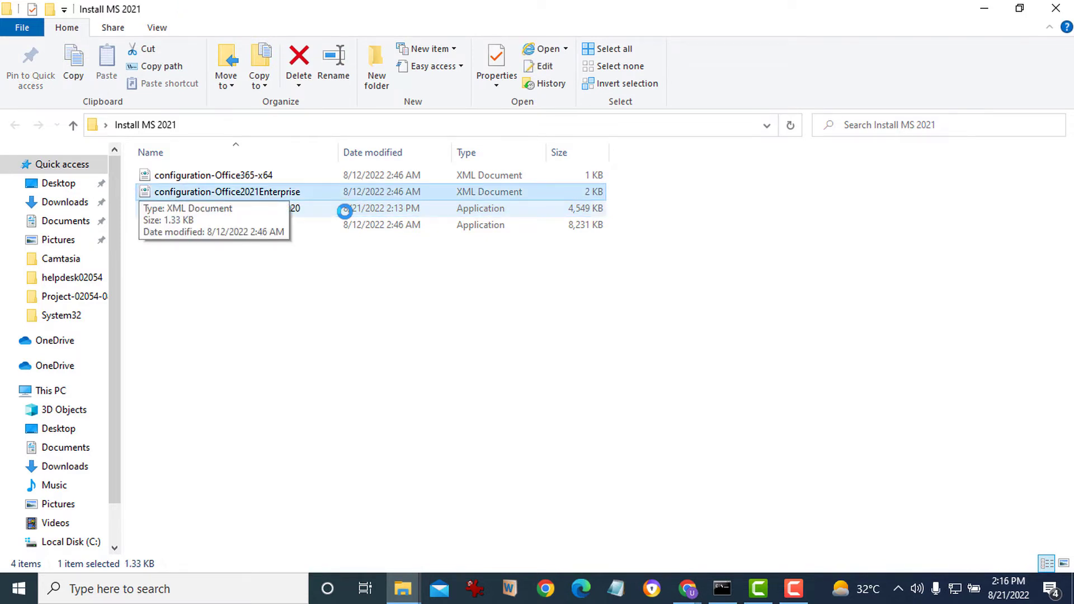
pyautogui.click(435, 385)
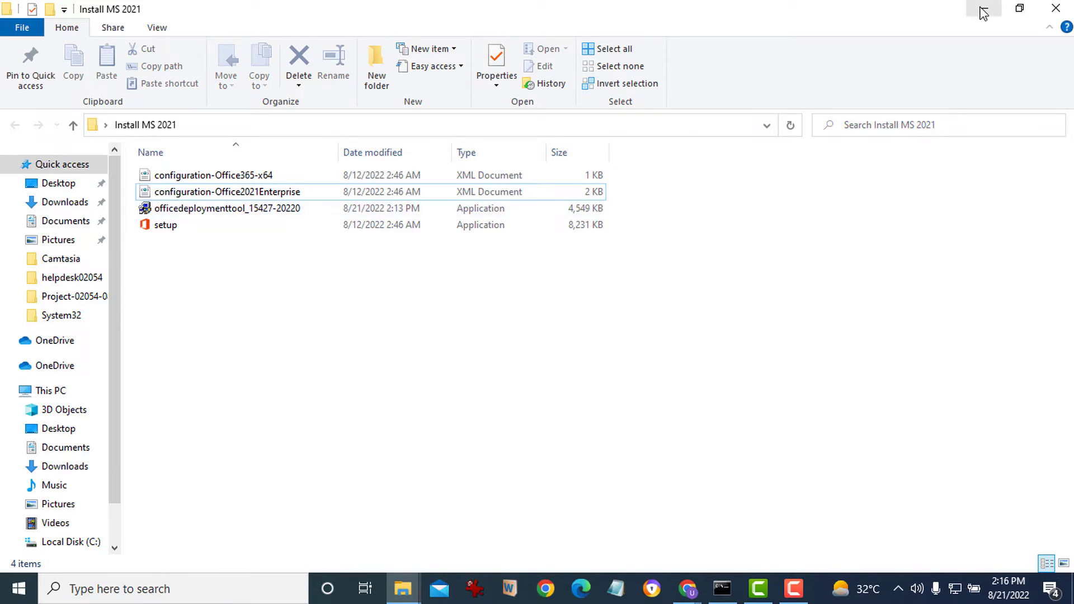
# Return to Chrome and create a new Office deployment configuration without signing in to the Microsoft 365 Apps admin center
pyautogui.click(983, 12)
pyautogui.scroll(-4, 565, 197)
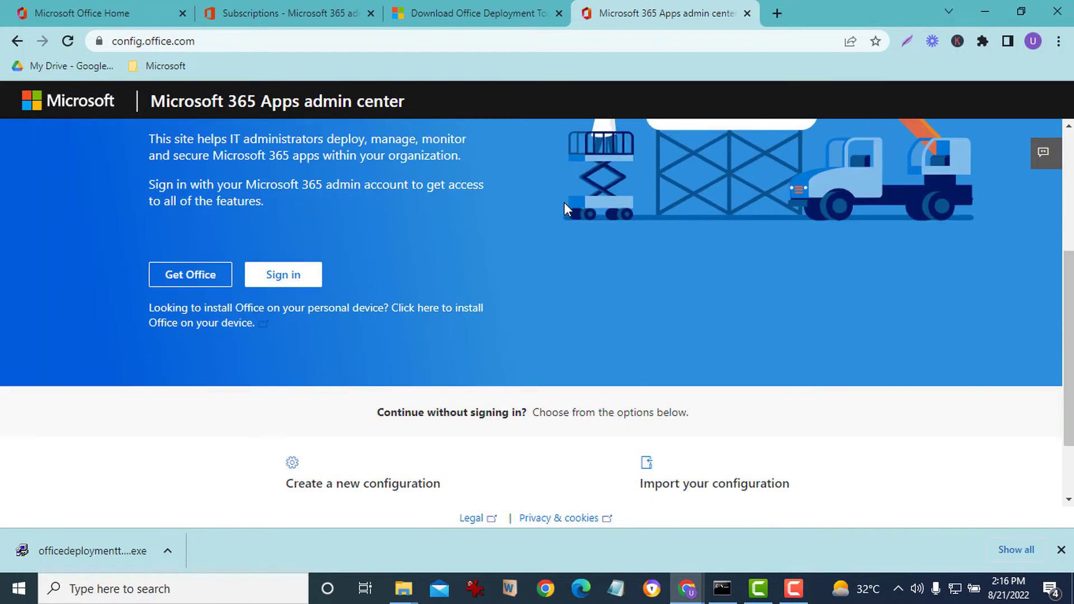
pyautogui.click(265, 43)
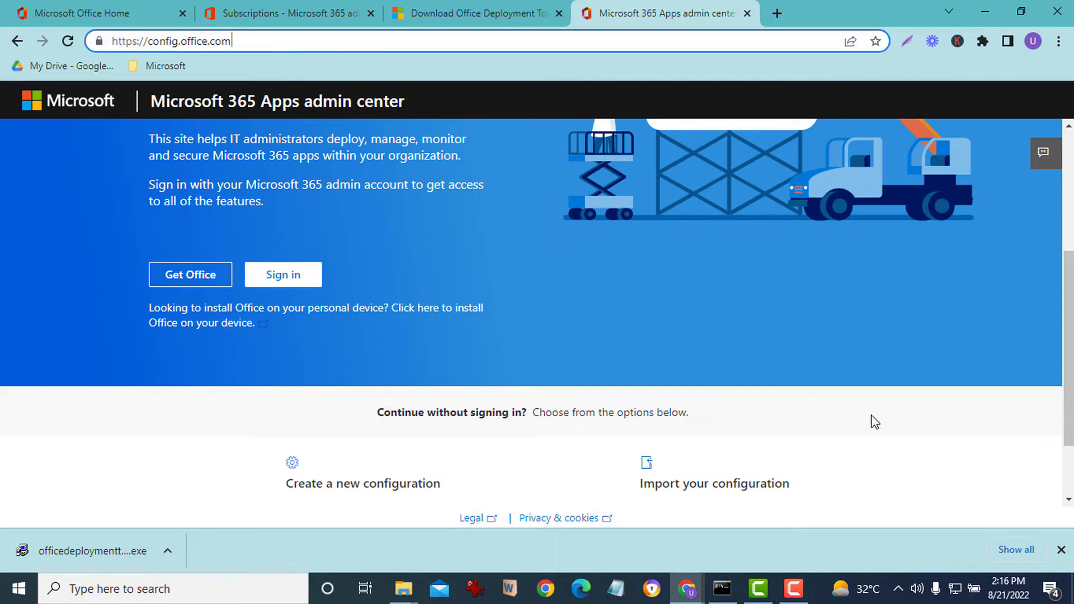
pyautogui.click(1061, 550)
pyautogui.scroll(-1, 793, 380)
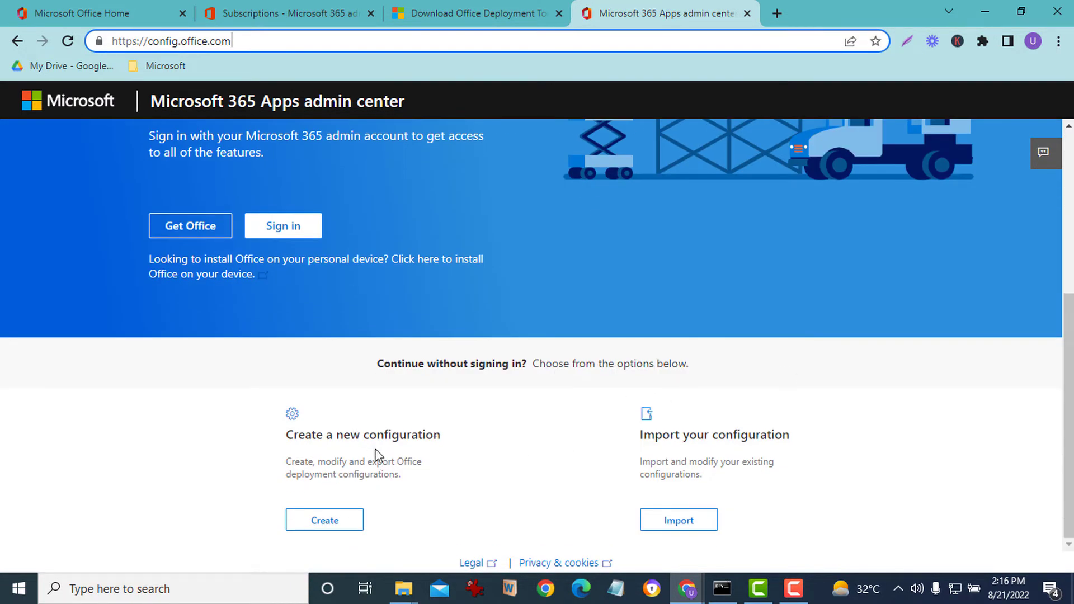
pyautogui.click(333, 521)
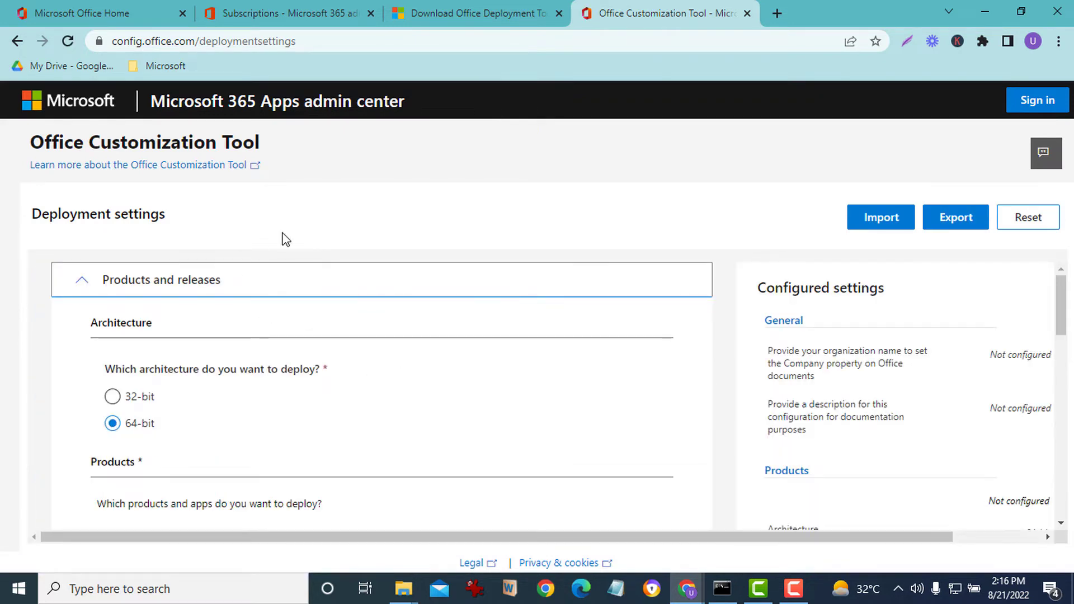
# Choose Office LTSC Standard 2021 - Volume License as the Office suite to deploy
pyautogui.scroll(-2, 457, 278)
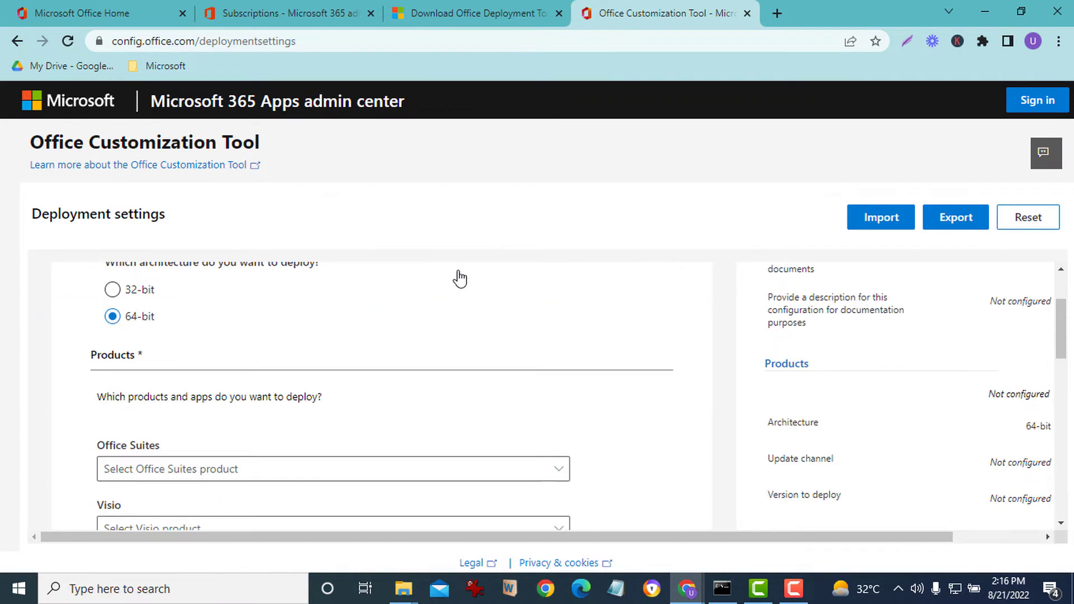
pyautogui.scroll(1, 301, 343)
pyautogui.scroll(1, 301, 343)
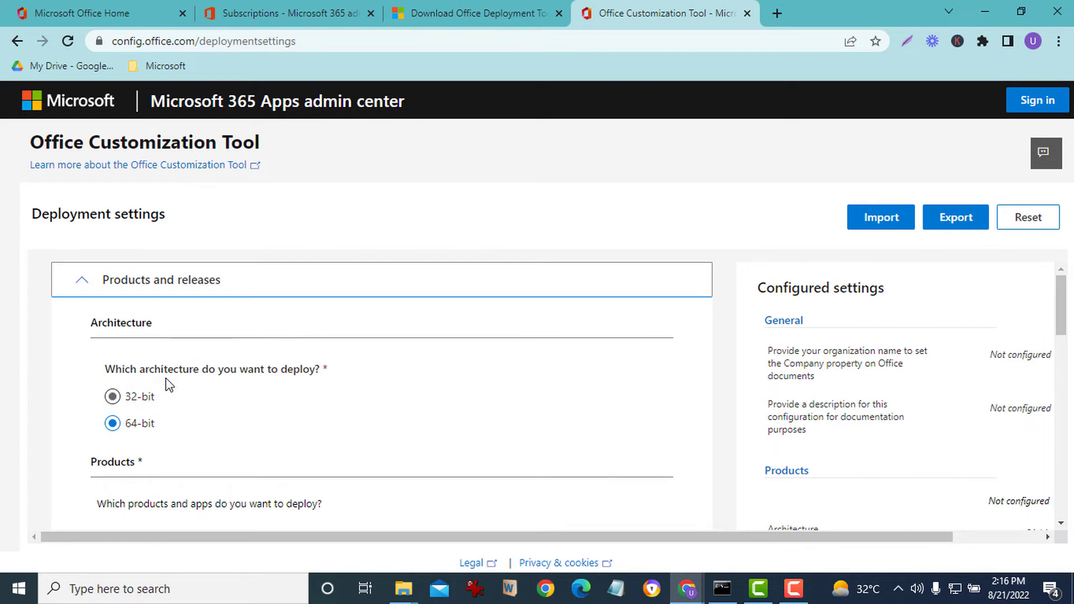
pyautogui.scroll(-1, 168, 386)
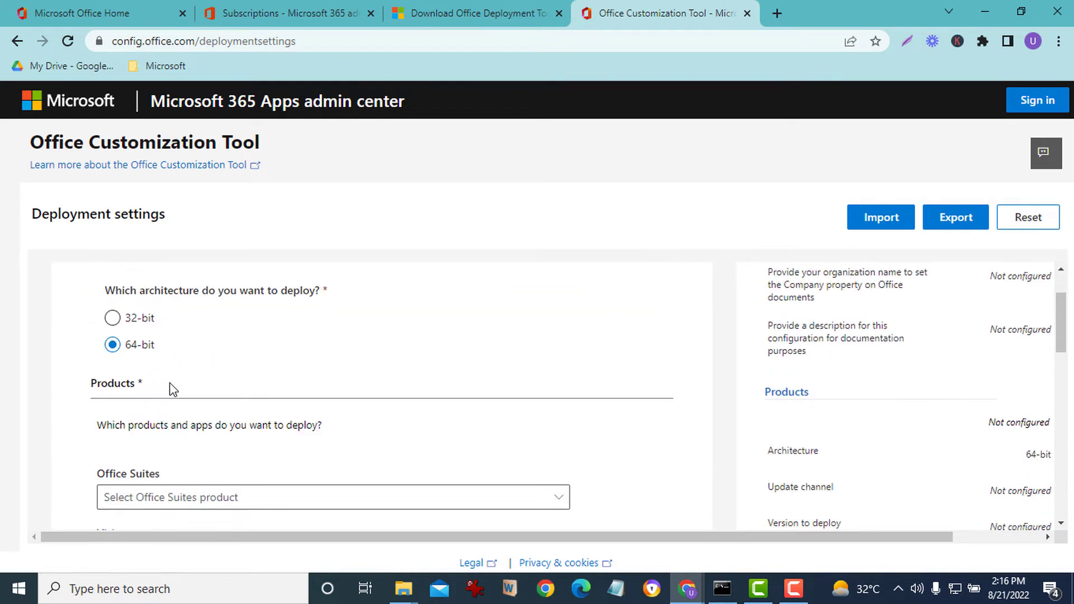
pyautogui.scroll(-1, 161, 388)
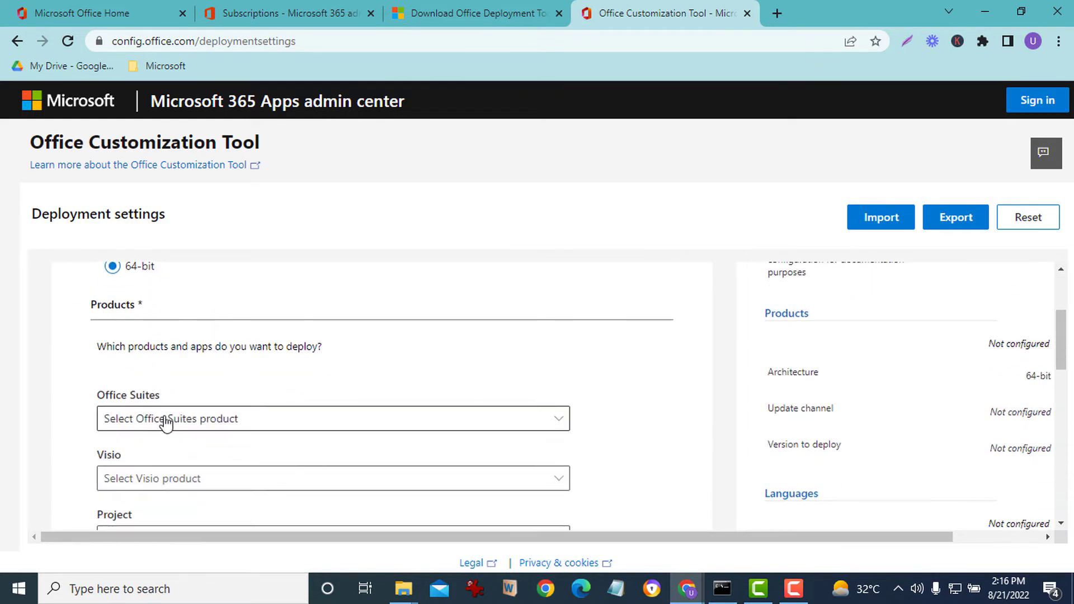
pyautogui.click(185, 431)
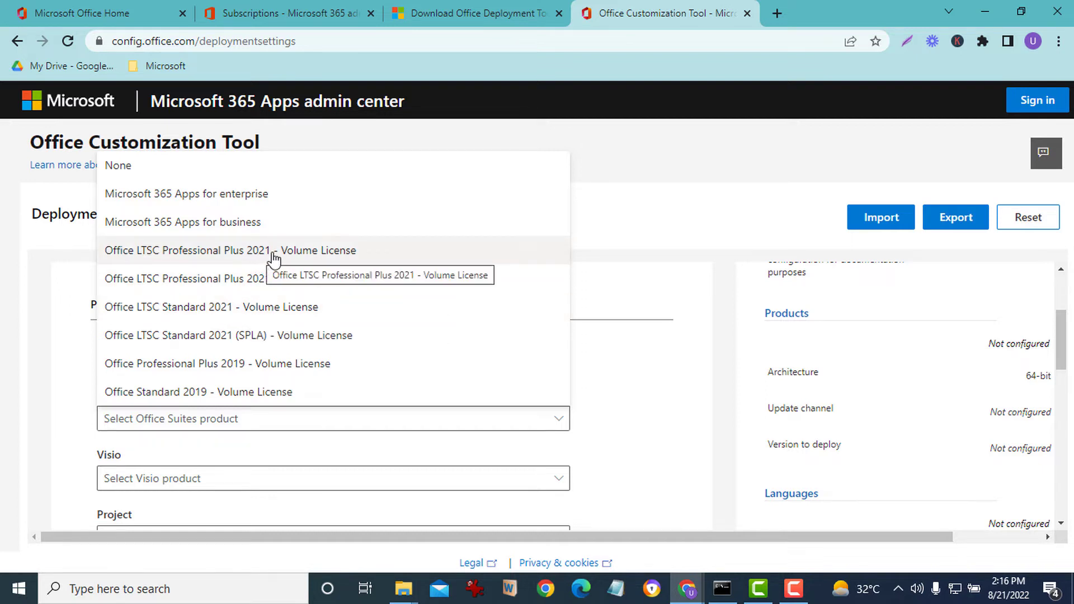
pyautogui.click(314, 320)
pyautogui.scroll(-3, 73, 391)
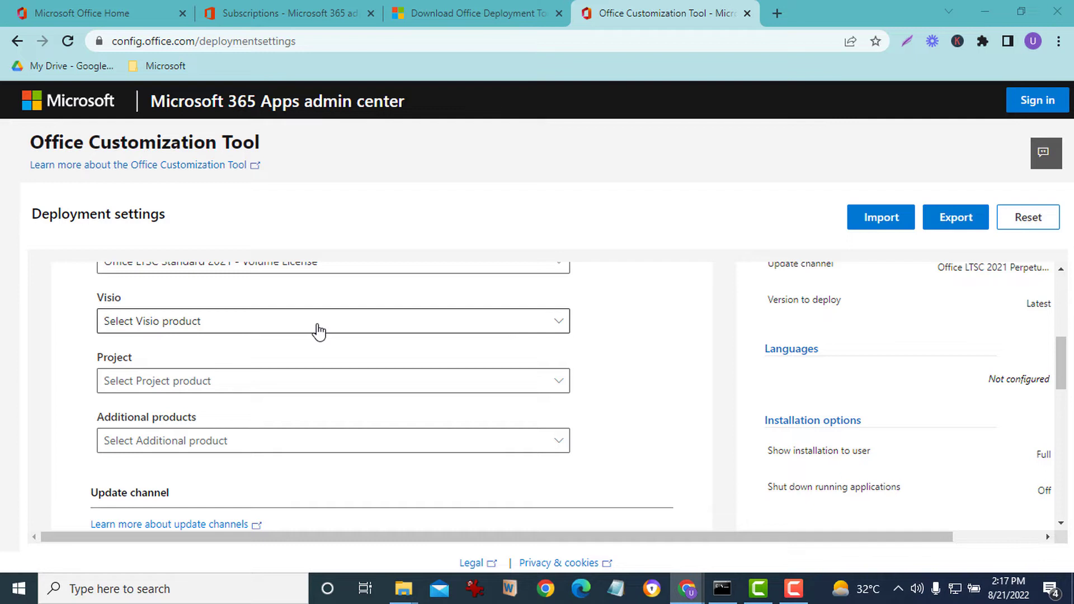
# Choose Project Professional 2021 - Volume License as the Project product to deploy
pyautogui.click(223, 380)
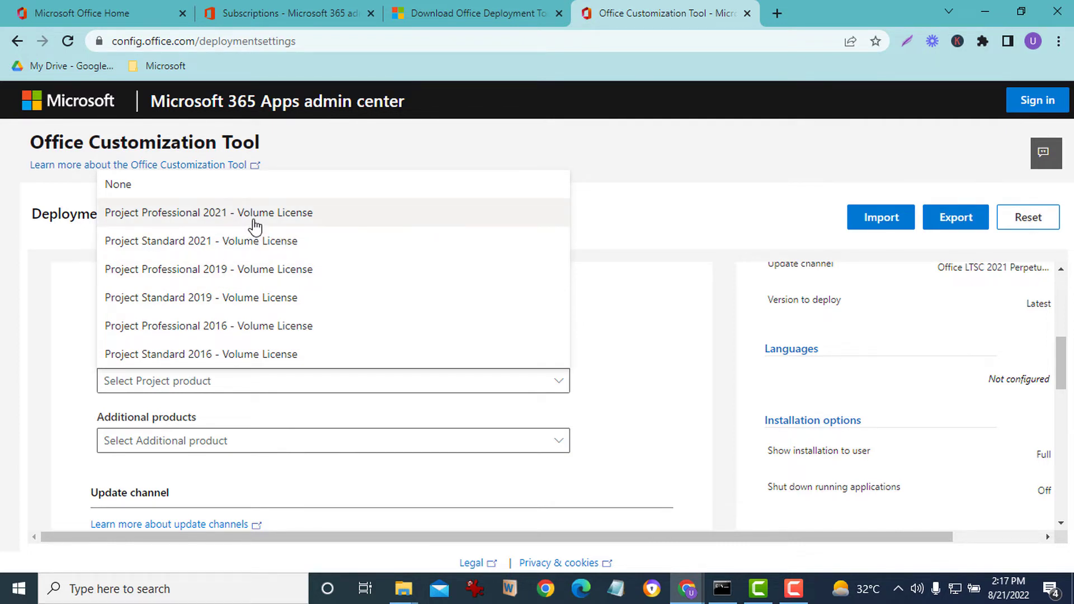
pyautogui.click(250, 227)
pyautogui.scroll(2, 268, 373)
pyautogui.scroll(1, 249, 374)
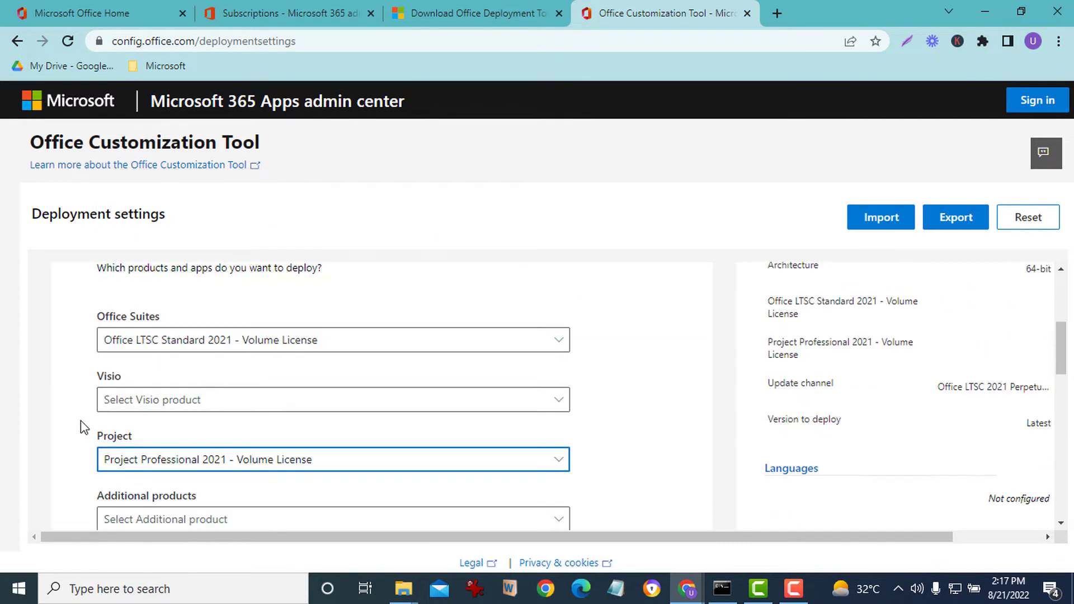
# Reselect Office LTSC Standard 2021 - Volume License as the Office suite and review the chosen products, update channel and version
pyautogui.click(270, 352)
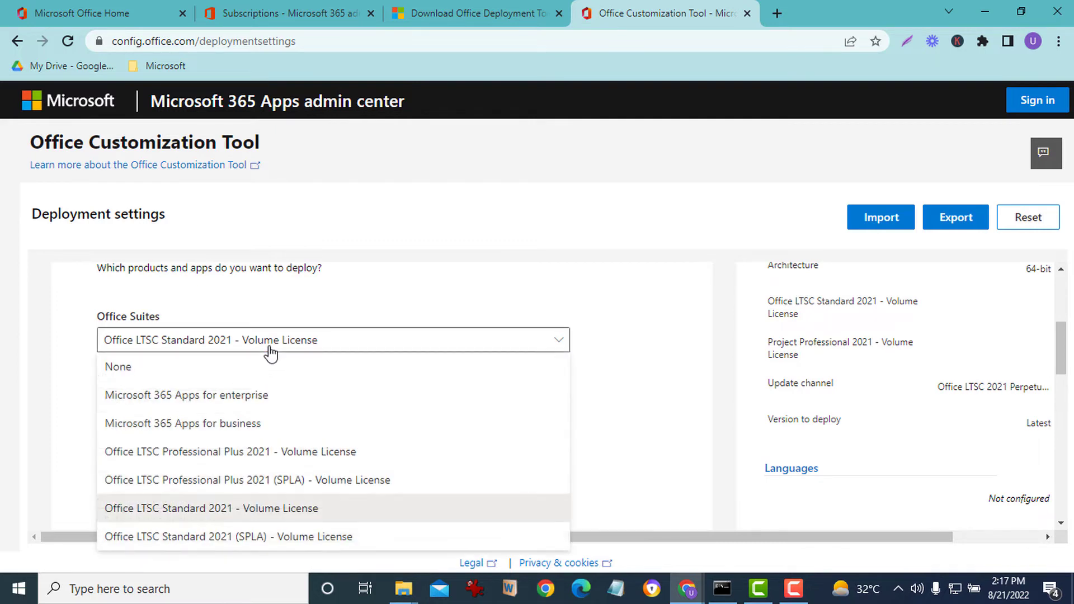
pyautogui.click(326, 510)
pyautogui.scroll(-3, 168, 383)
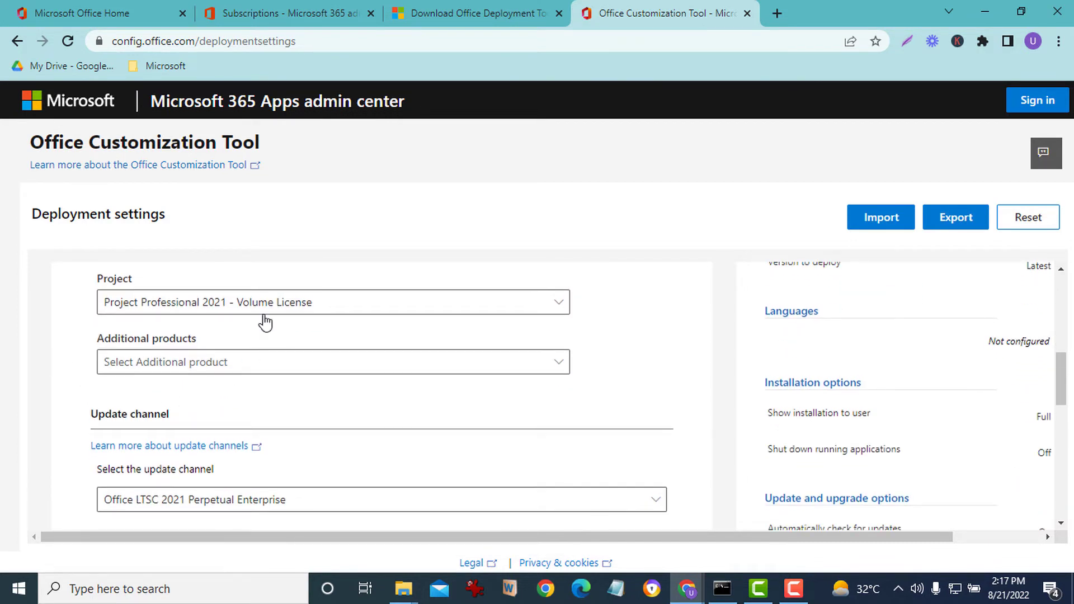
pyautogui.scroll(-3, 275, 319)
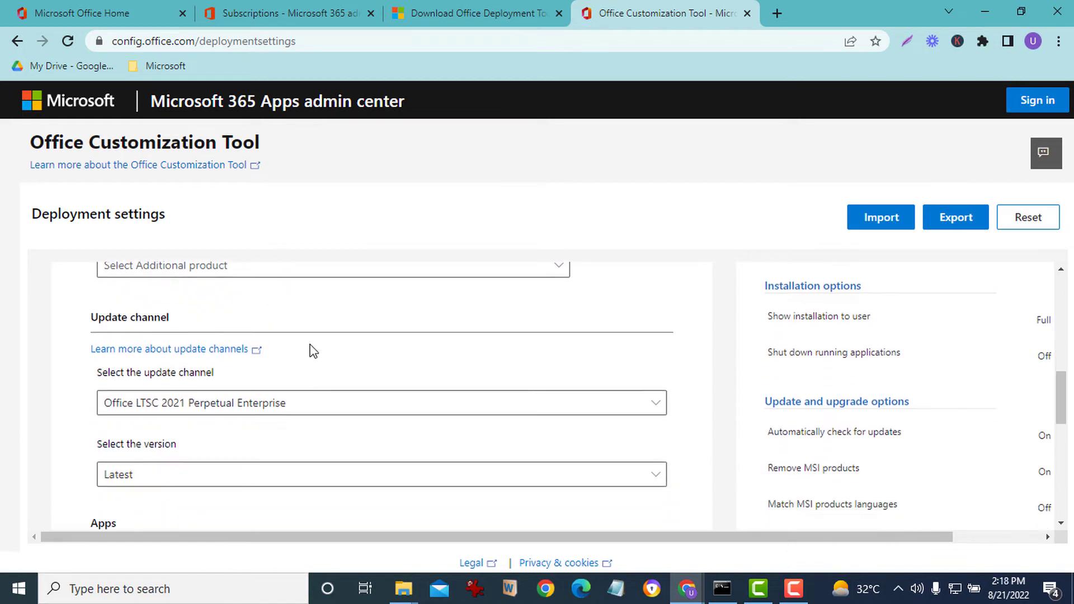
pyautogui.scroll(5, 386, 359)
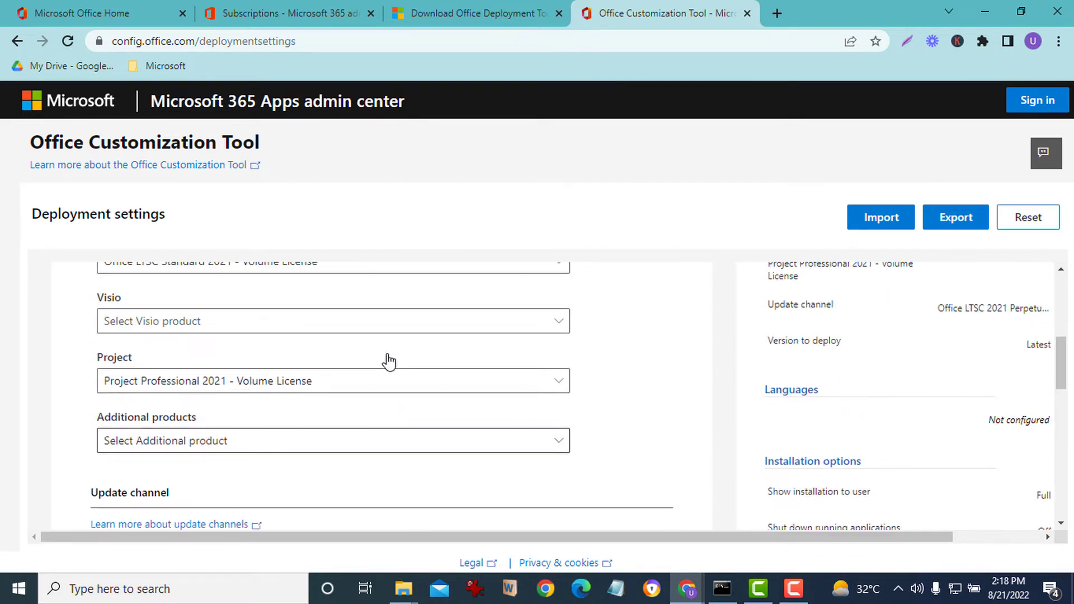
pyautogui.scroll(3, 464, 384)
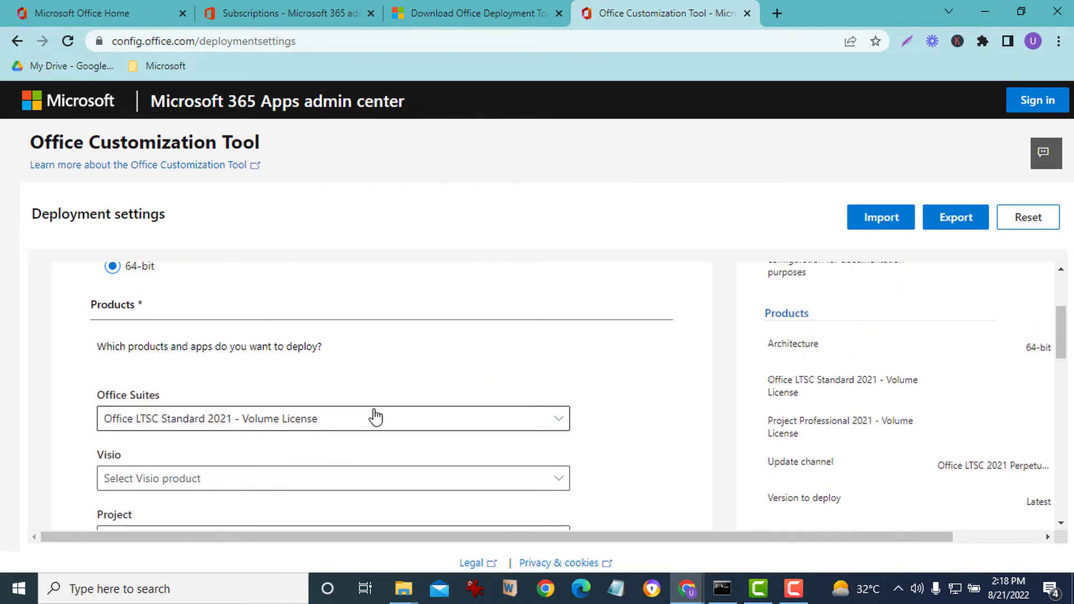
pyautogui.scroll(-1, 376, 416)
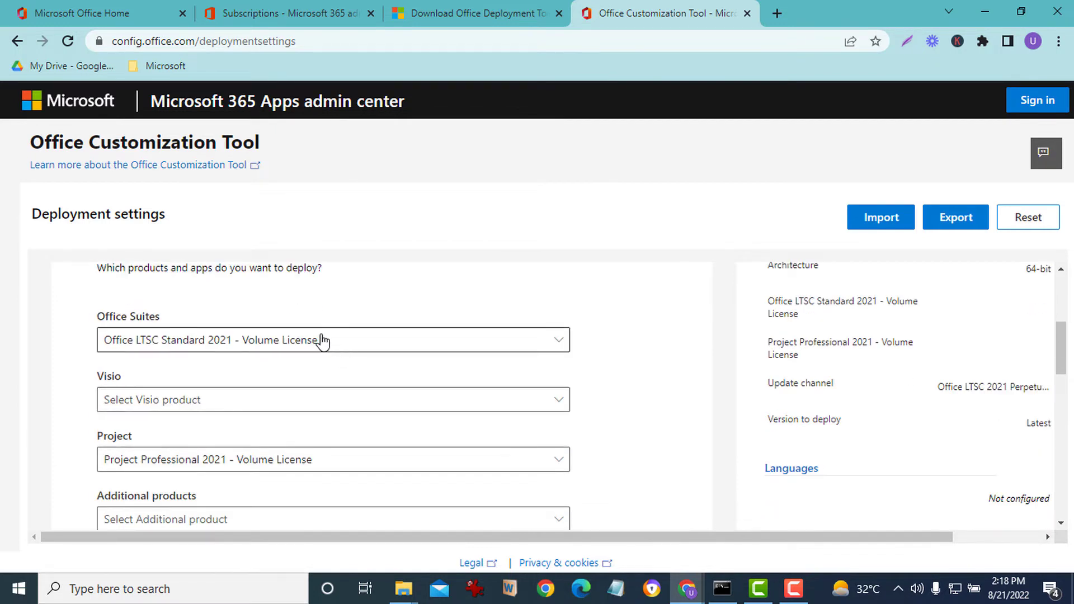
# Set the Project product to None and look through the additional products available for deployment
pyautogui.click(342, 459)
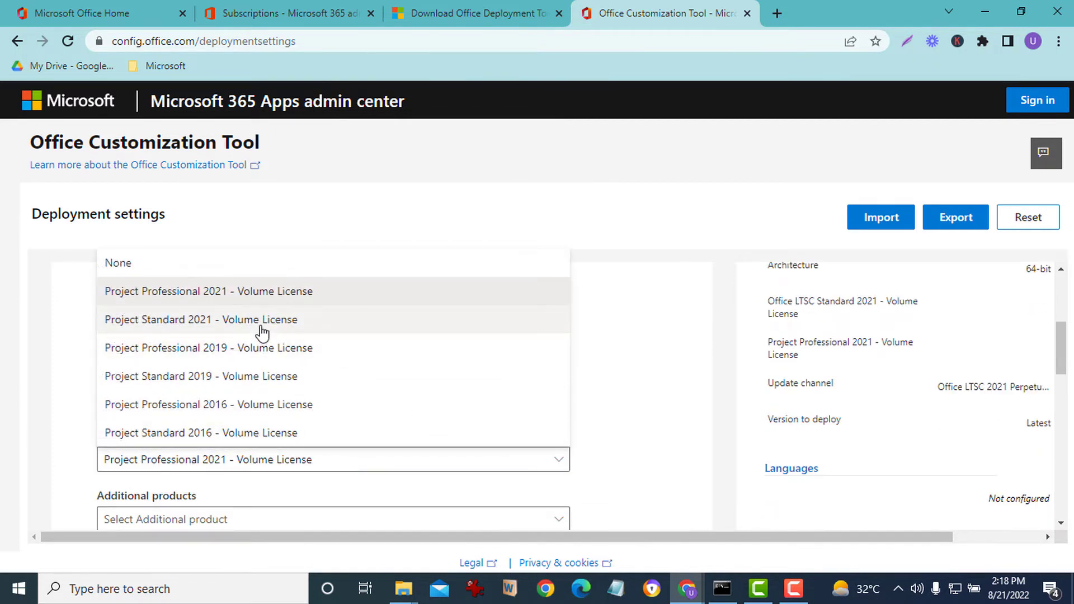
pyautogui.click(159, 268)
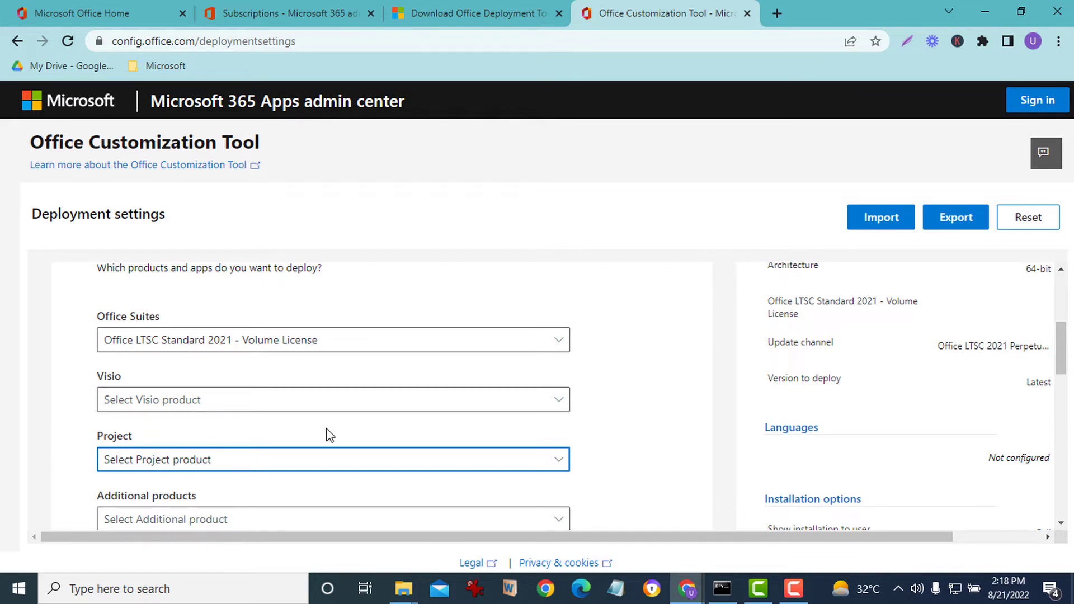
pyautogui.scroll(-1, 326, 434)
pyautogui.scroll(-2, 291, 425)
pyautogui.scroll(1, 246, 380)
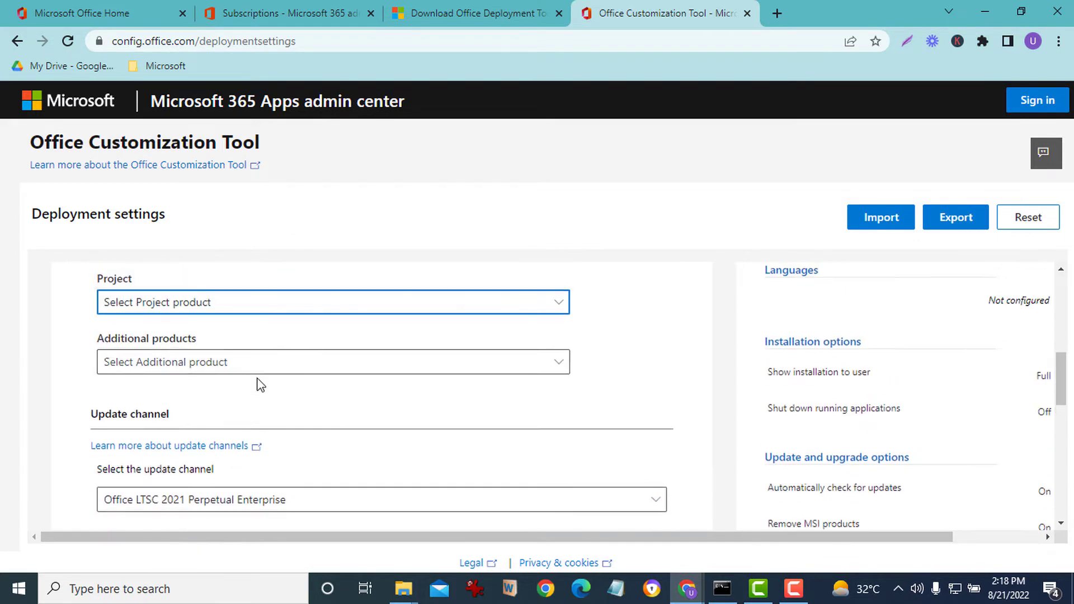
pyautogui.click(255, 364)
pyautogui.click(252, 364)
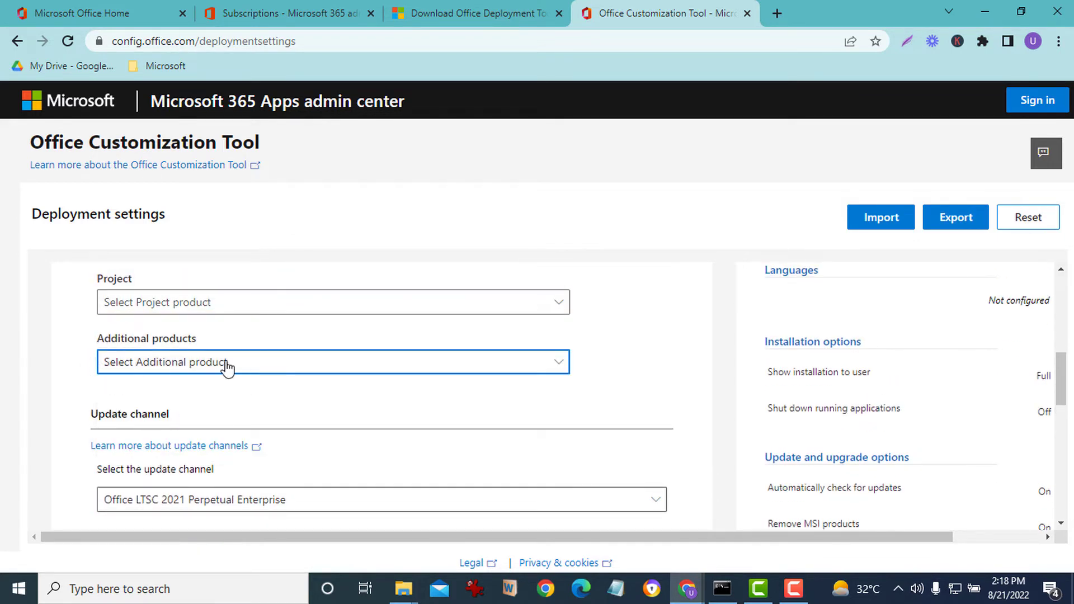
pyautogui.click(232, 367)
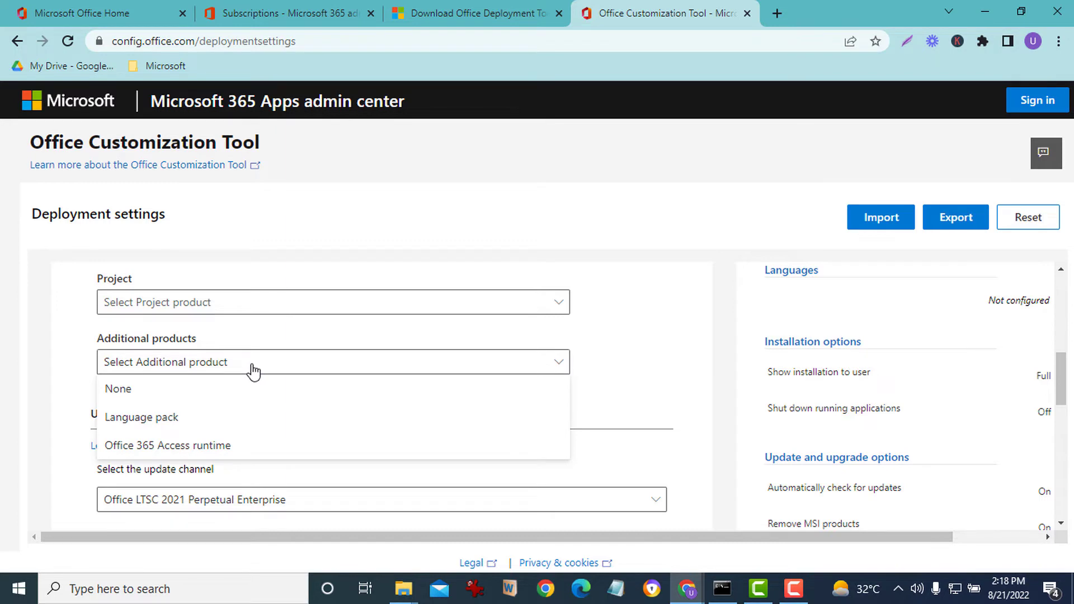
pyautogui.click(253, 369)
pyautogui.click(58, 362)
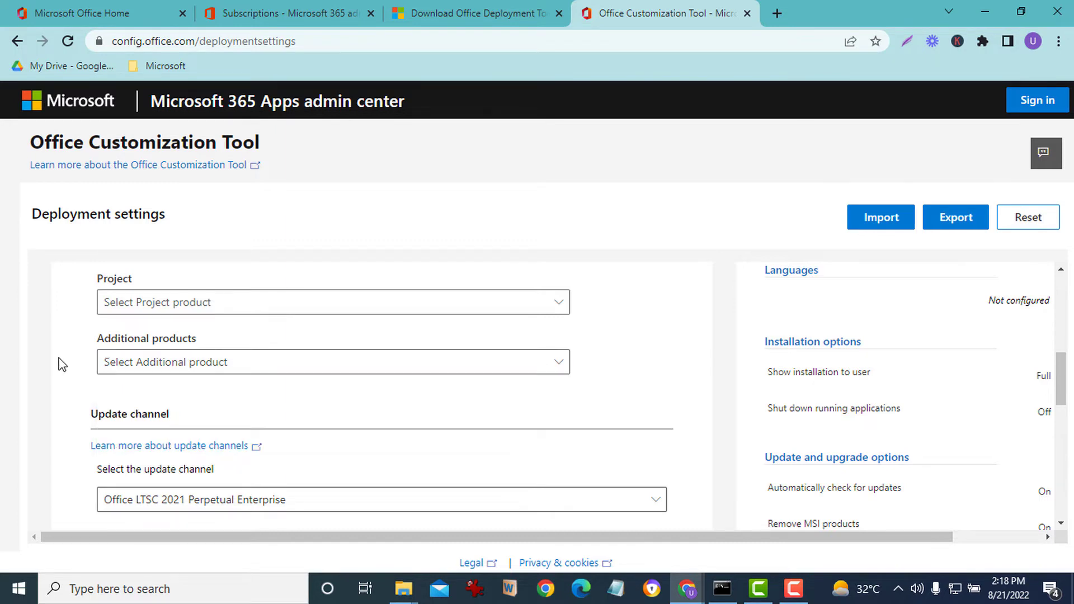
# Review the update channel, version and included apps, and continue to the language settings
pyautogui.scroll(-3, 59, 362)
pyautogui.scroll(-1, 230, 384)
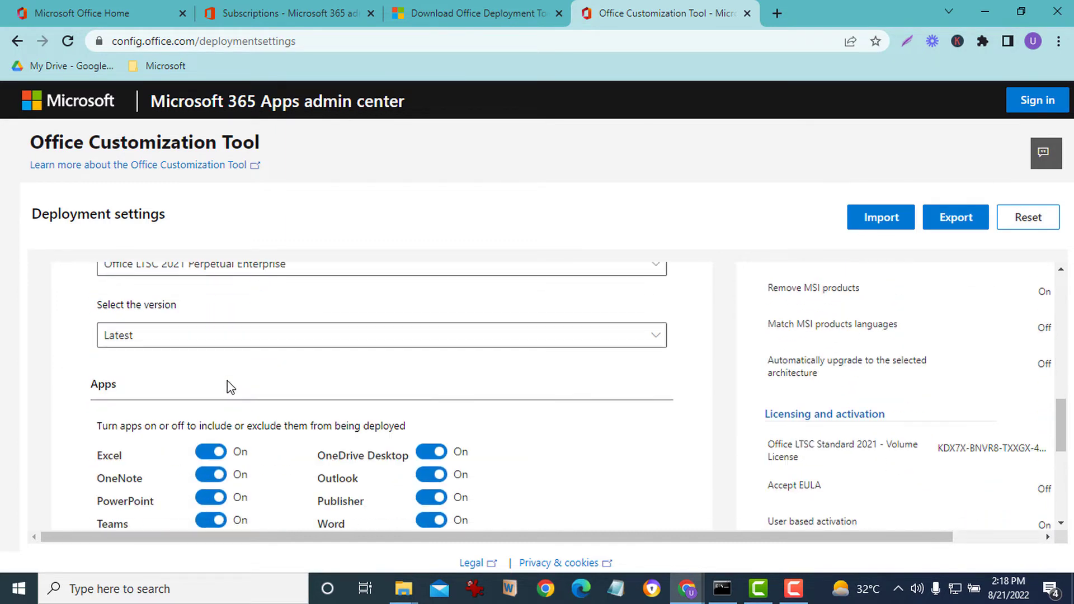
pyautogui.scroll(1, 235, 392)
pyautogui.click(211, 356)
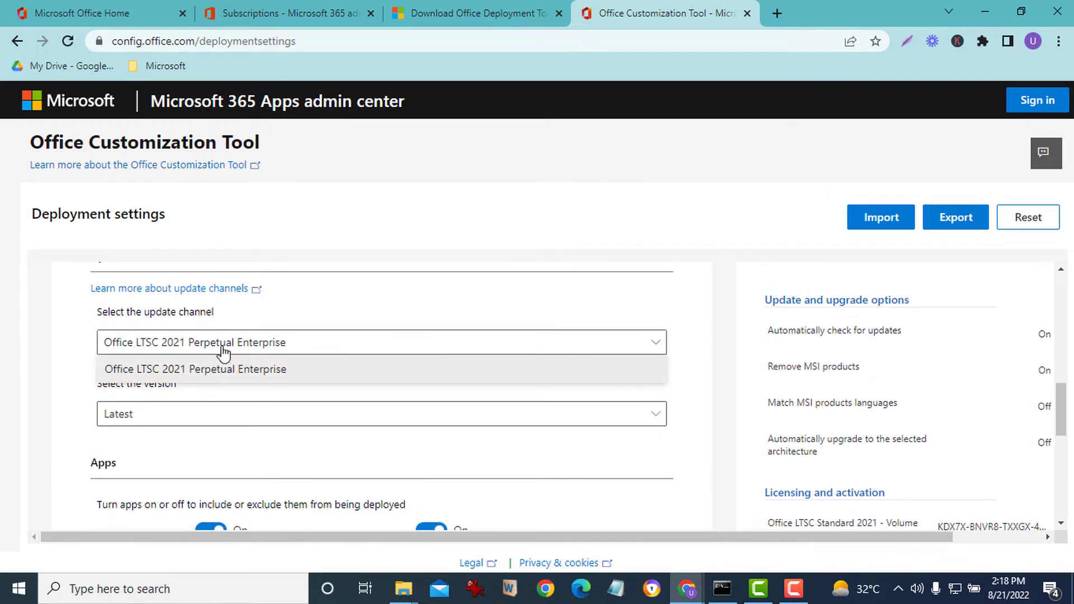
pyautogui.click(218, 355)
pyautogui.scroll(-2, 229, 344)
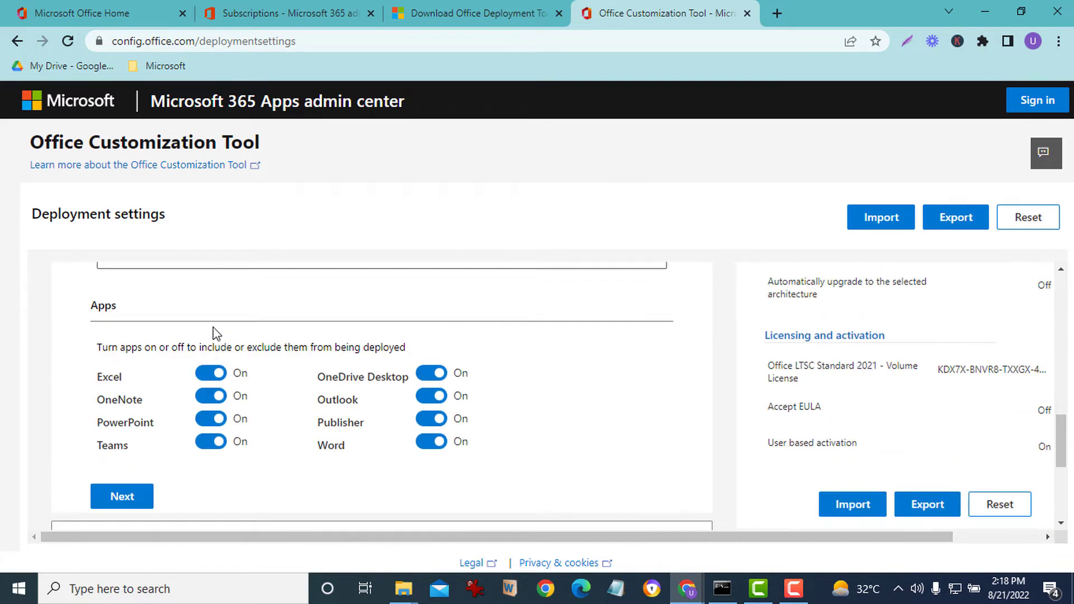
pyautogui.scroll(1, 168, 347)
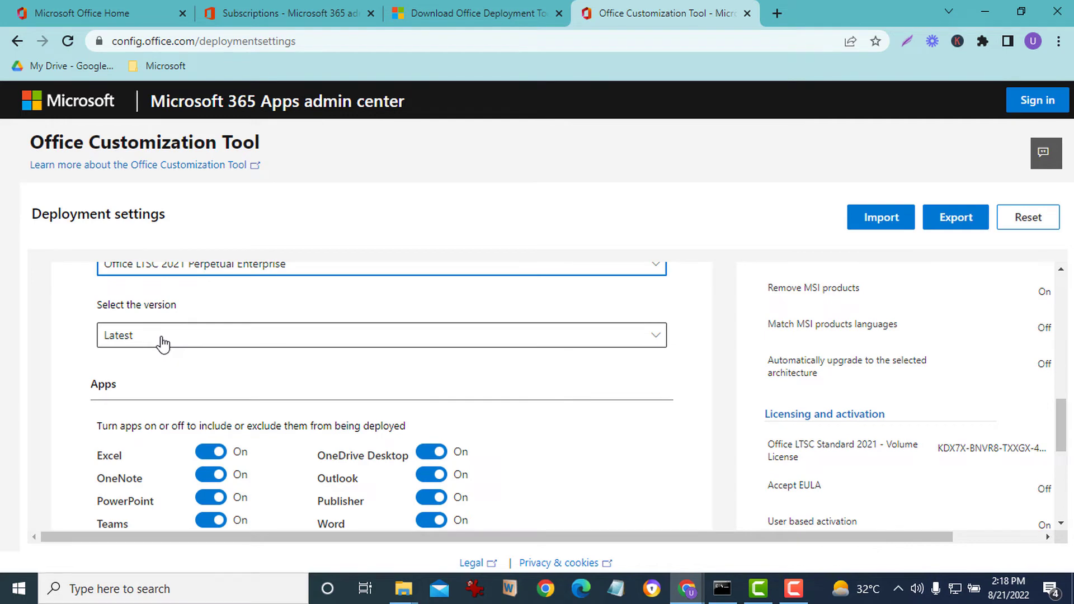
pyautogui.scroll(-1, 162, 342)
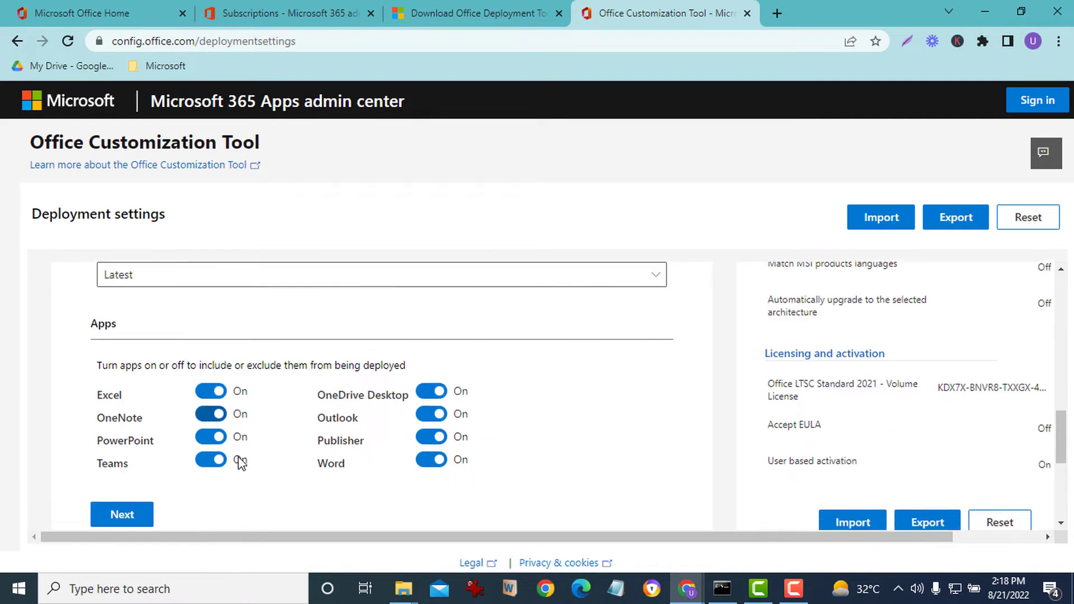
pyautogui.scroll(-1, 175, 497)
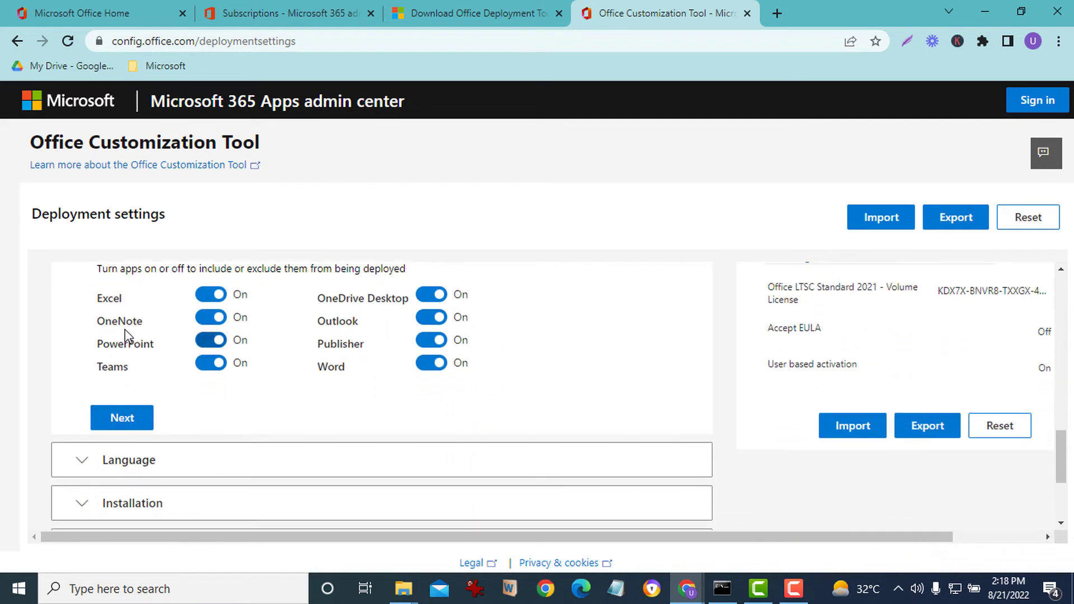
pyautogui.scroll(1, 125, 336)
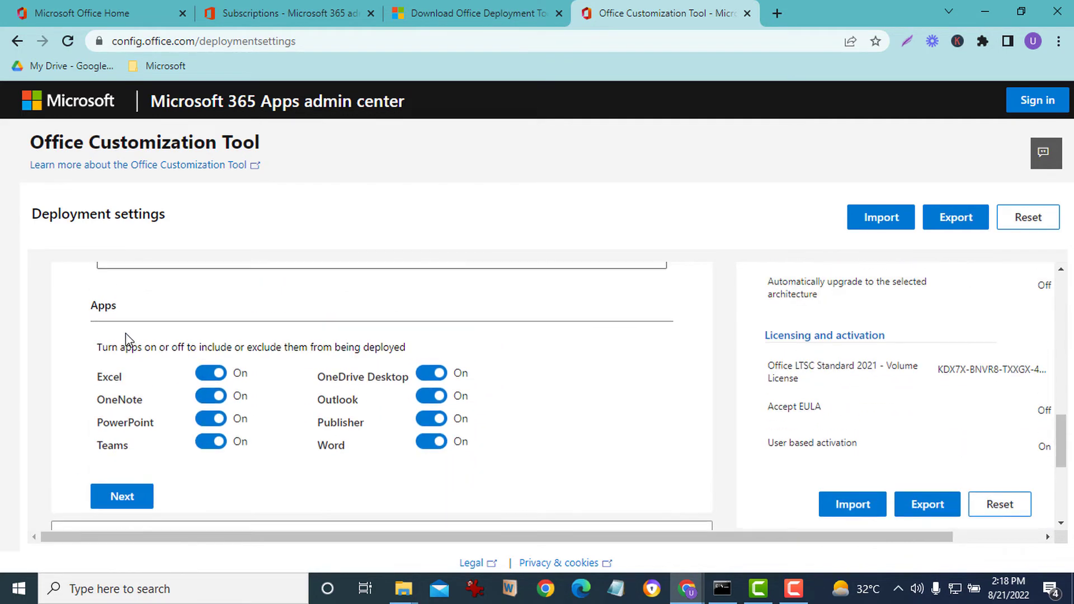
pyautogui.click(131, 504)
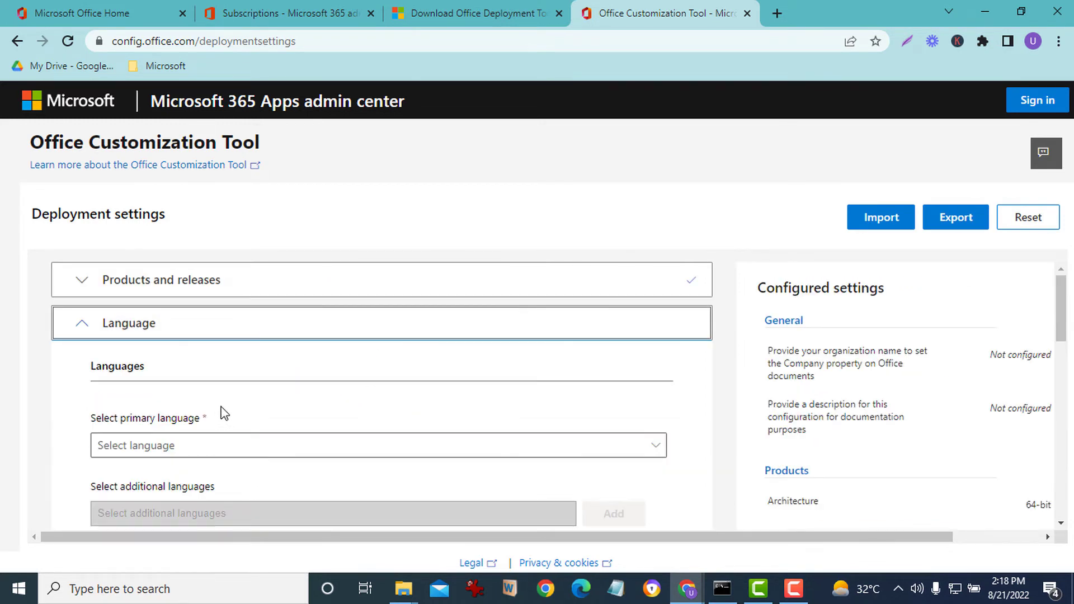
# Set the primary language to English (United States) and continue to the installation options
pyautogui.scroll(-2, 263, 426)
pyautogui.scroll(1, 190, 346)
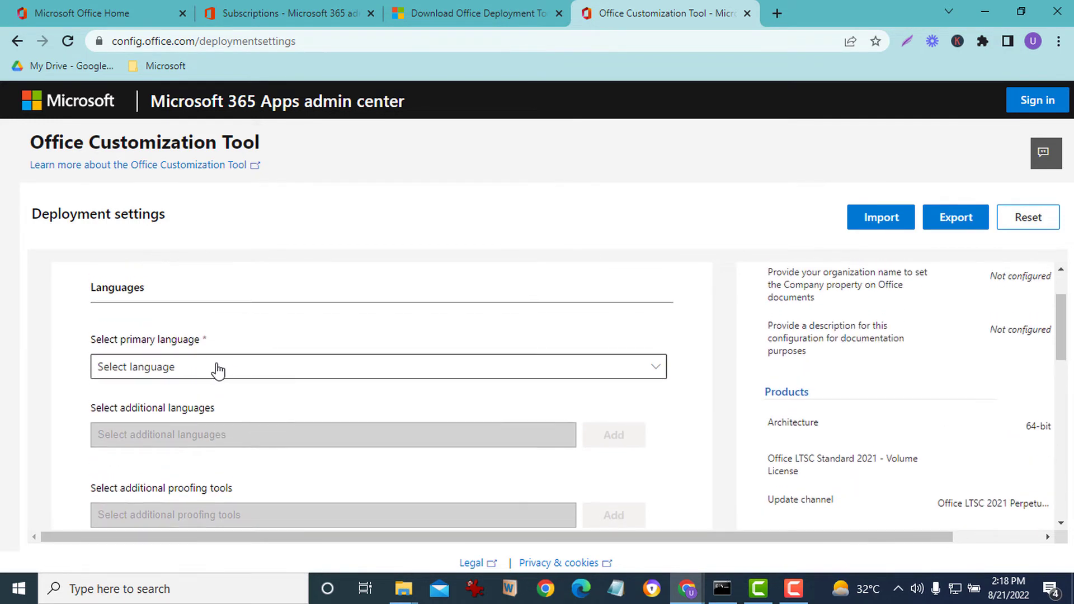
pyautogui.click(231, 369)
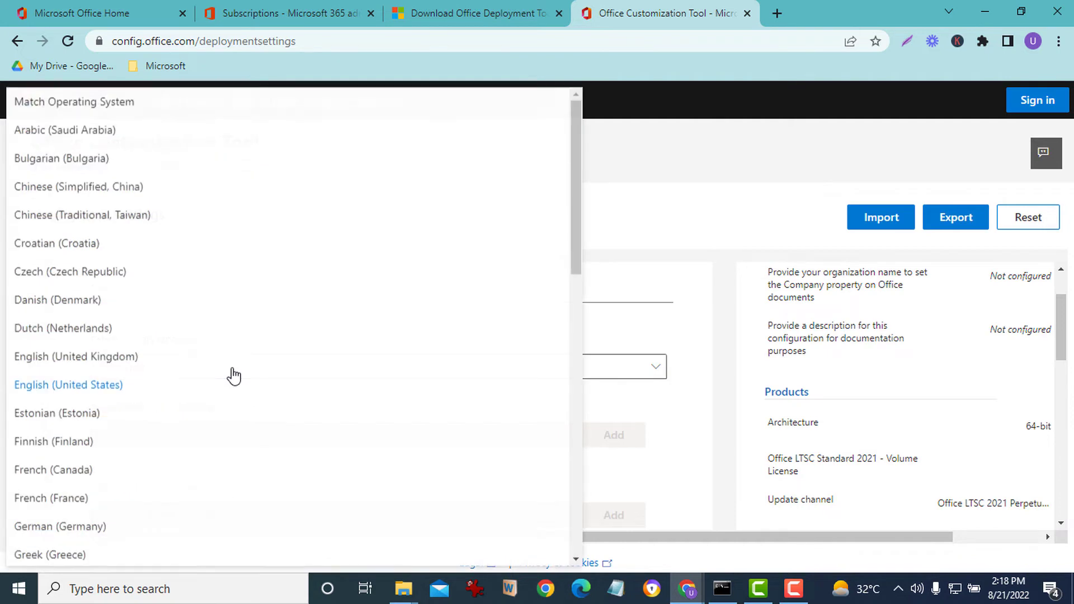
pyautogui.click(148, 386)
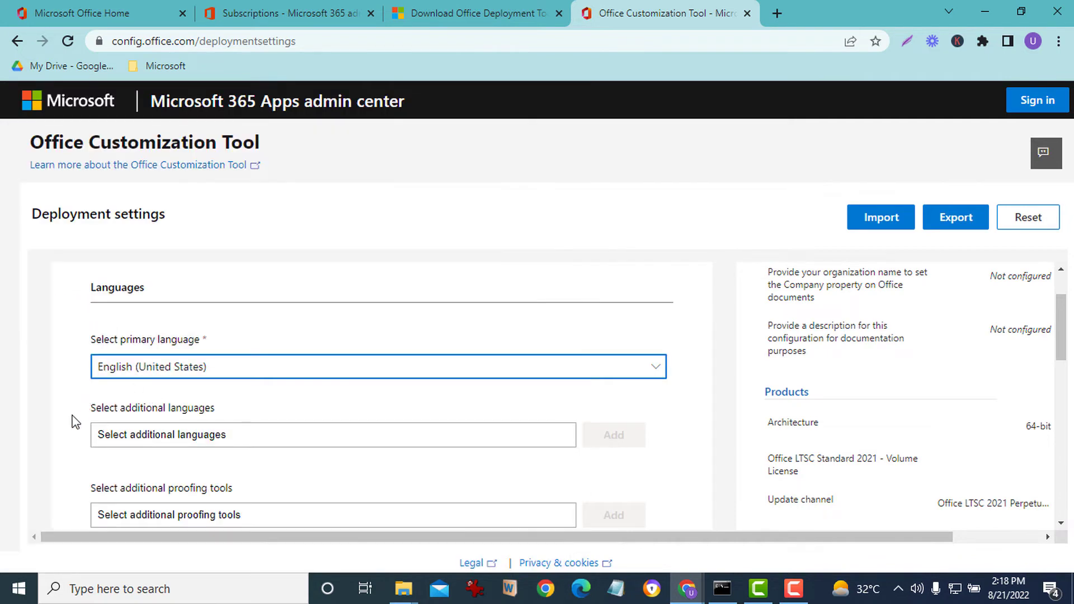
pyautogui.scroll(-1, 74, 416)
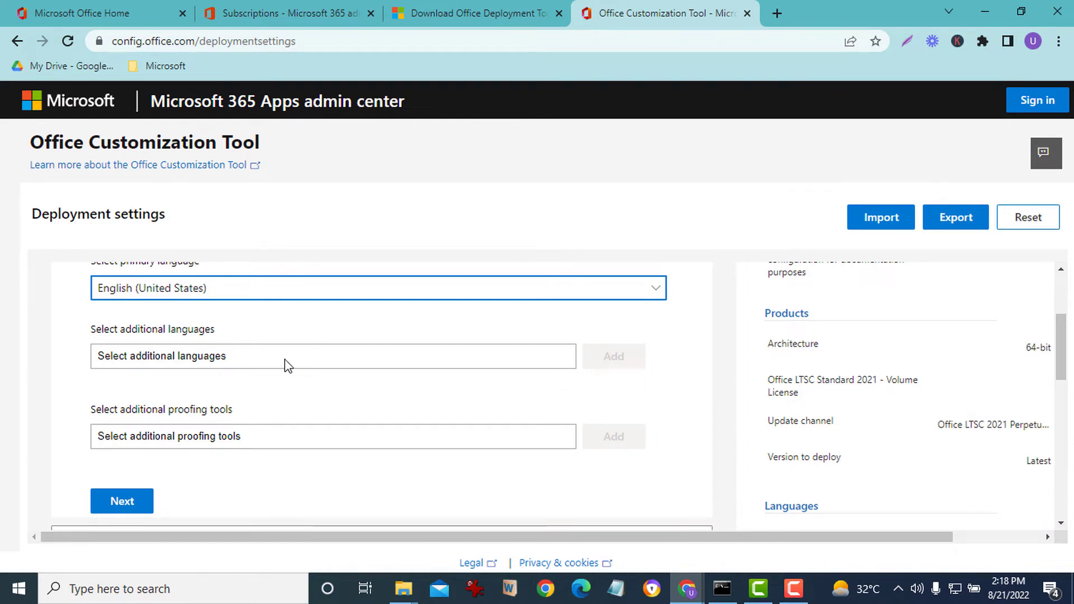
pyautogui.scroll(-1, 287, 365)
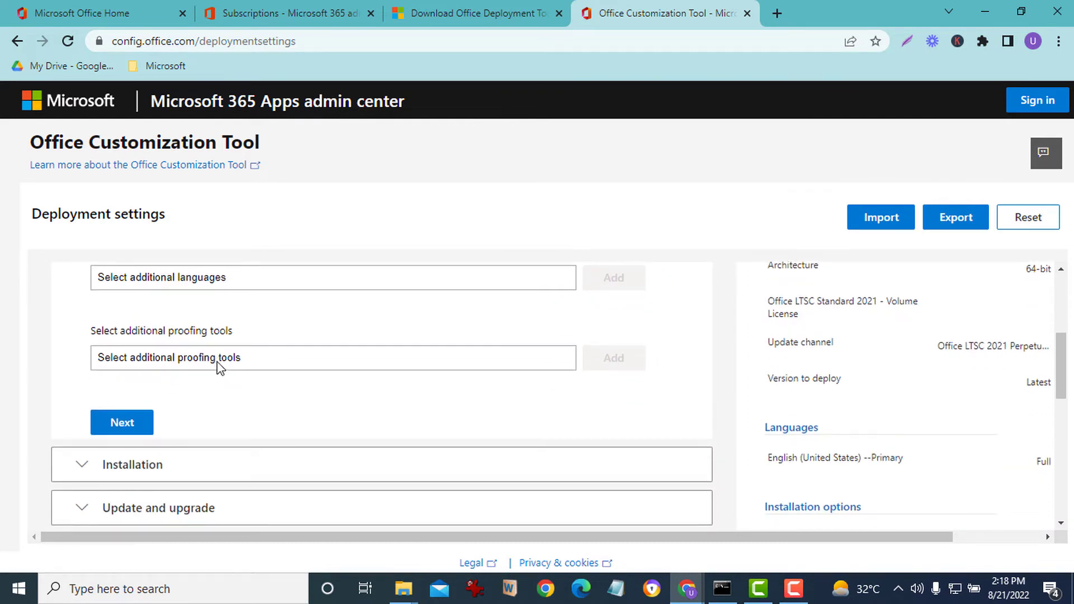
pyautogui.click(120, 428)
# Review the installation source and user display options, and continue to the update and upgrade settings
pyautogui.scroll(-2, 252, 425)
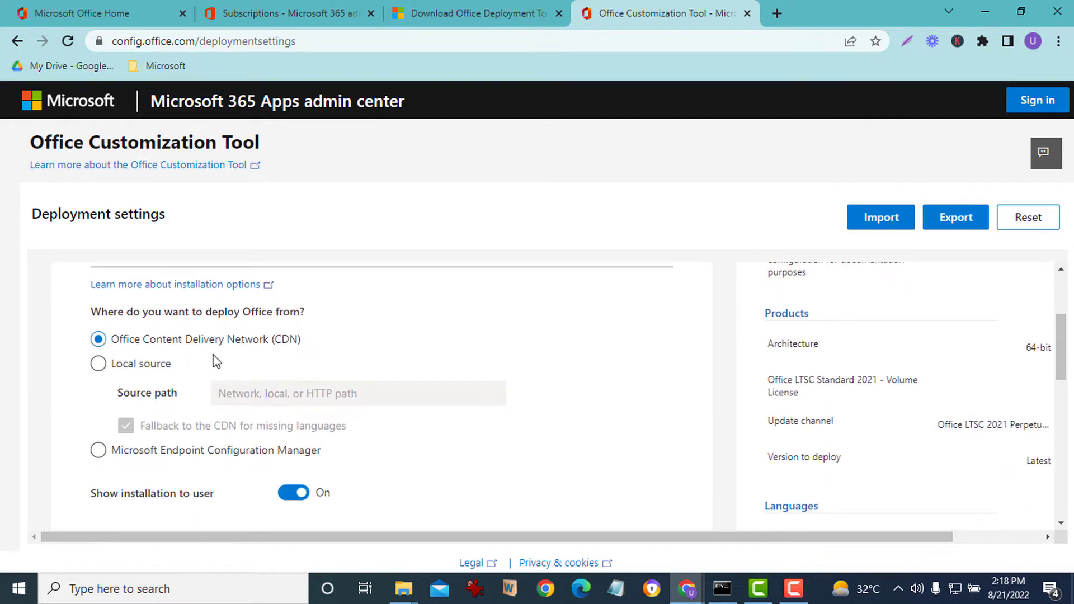
pyautogui.scroll(-1, 251, 358)
pyautogui.scroll(-1, 302, 357)
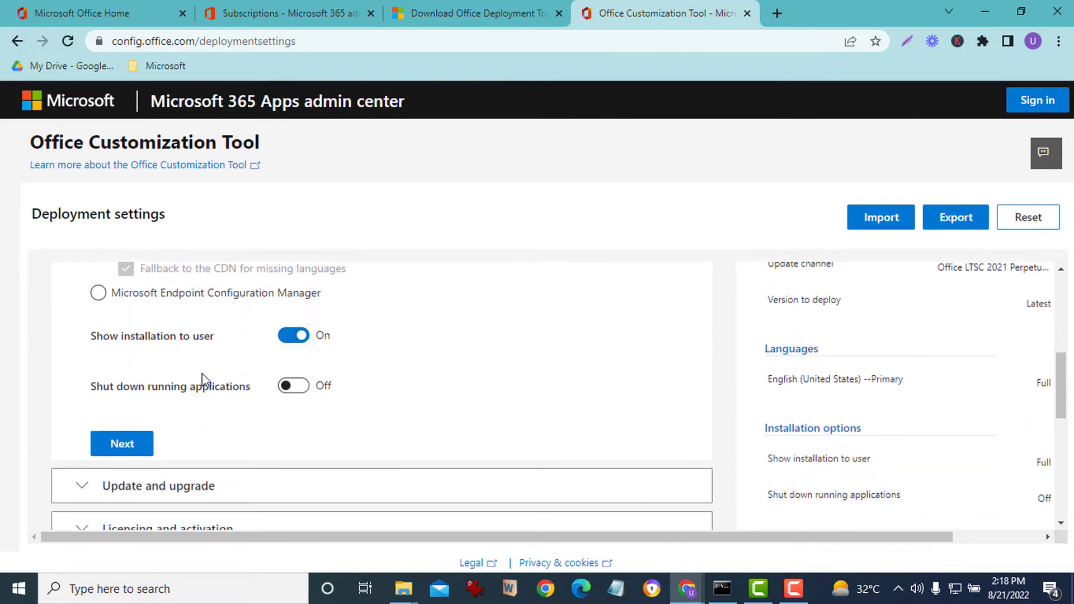
pyautogui.click(122, 444)
# Turn off uninstalling MSI versions of Office, including Visio and Project, and continue to licensing and activation
pyautogui.scroll(-2, 229, 481)
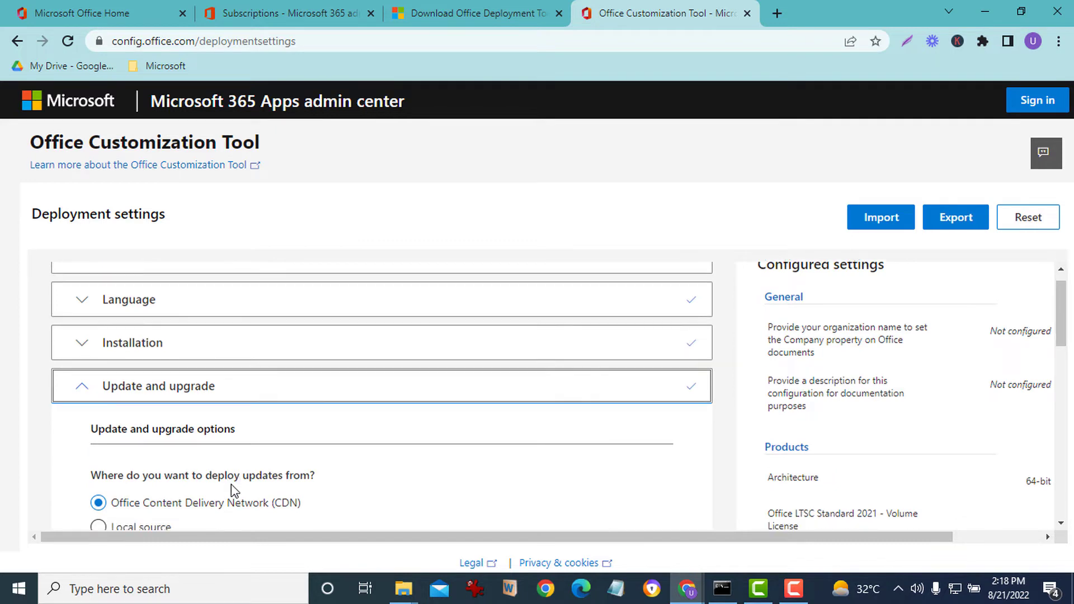
pyautogui.scroll(-4, 166, 455)
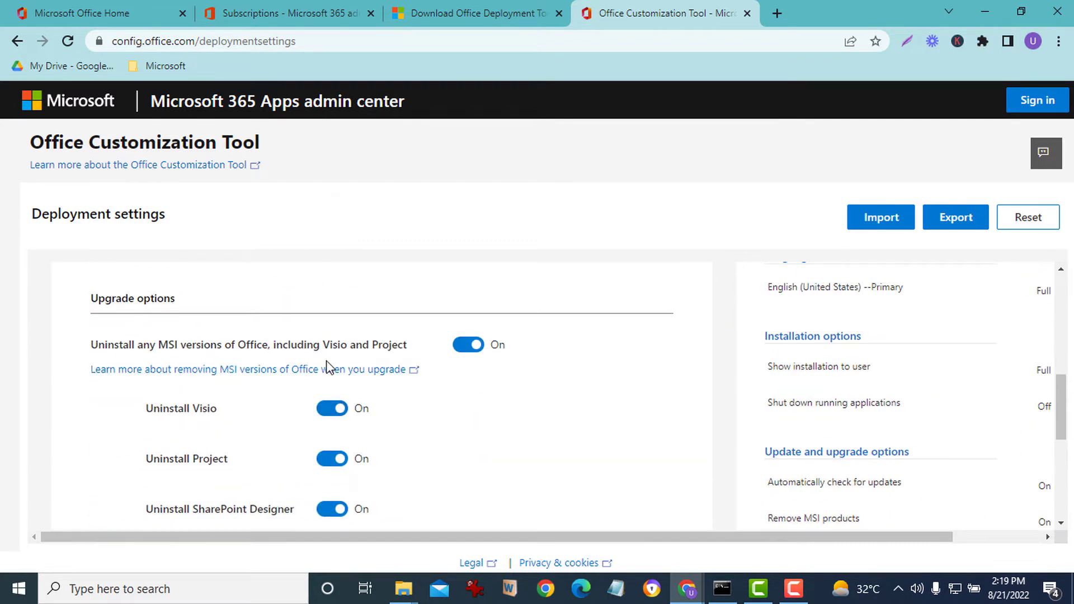
pyautogui.scroll(-1, 412, 364)
pyautogui.scroll(-1, 391, 394)
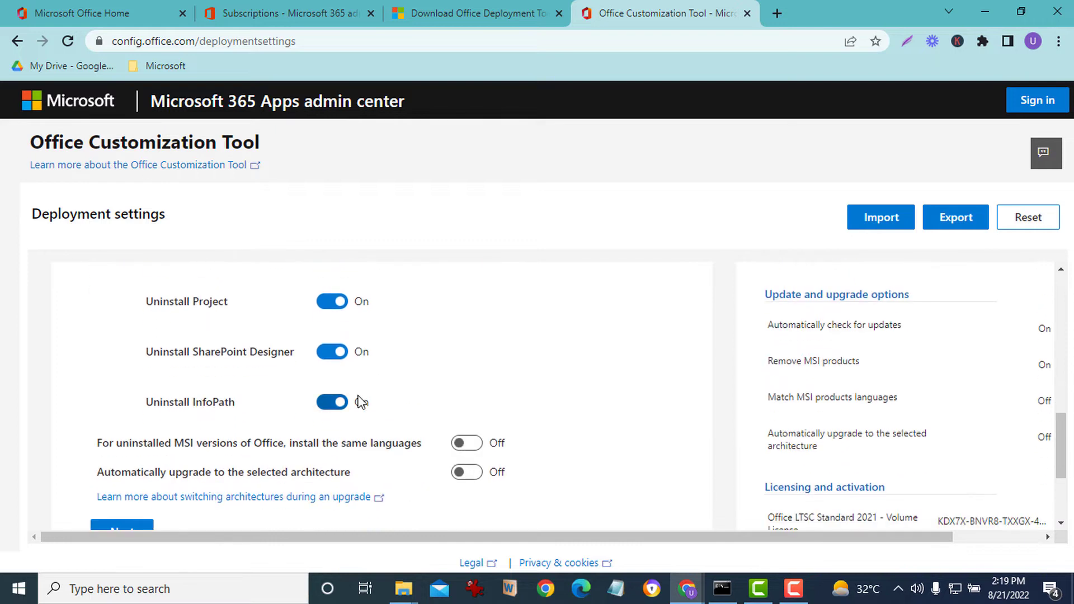
pyautogui.scroll(-1, 359, 401)
pyautogui.scroll(3, 437, 389)
pyautogui.scroll(1, 438, 390)
pyautogui.click(476, 427)
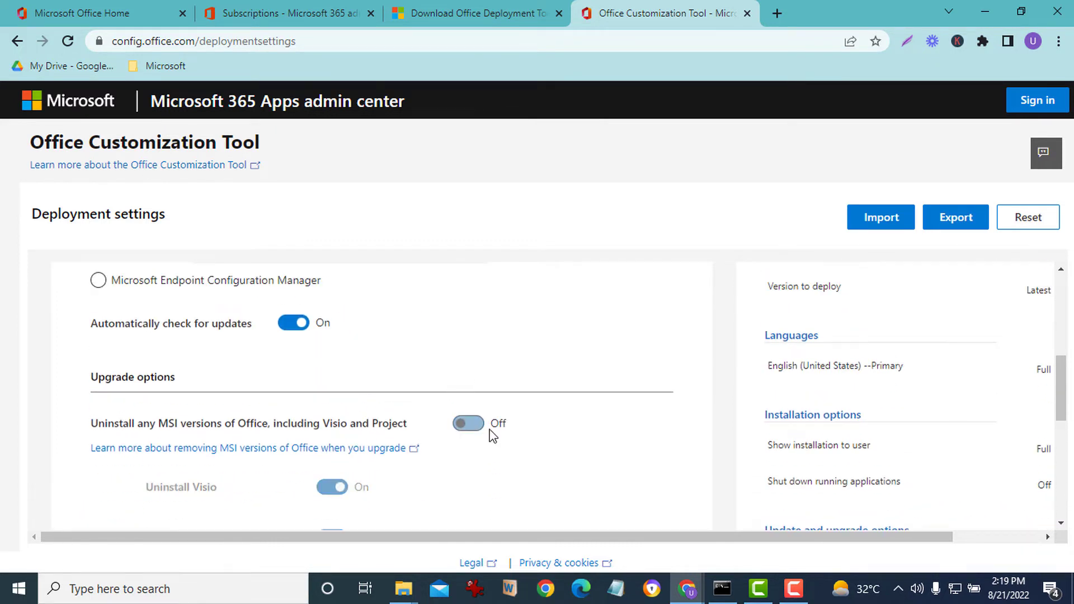
pyautogui.scroll(-5, 497, 437)
pyautogui.click(132, 377)
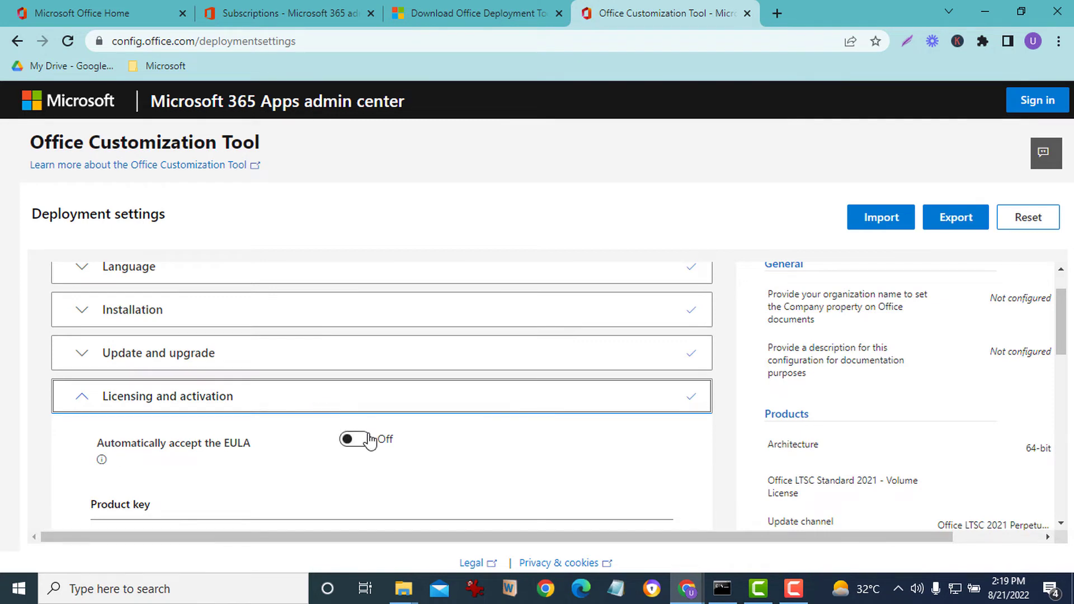
# Review the EULA, product key and product activation options, and continue to the general settings
pyautogui.scroll(-3, 439, 443)
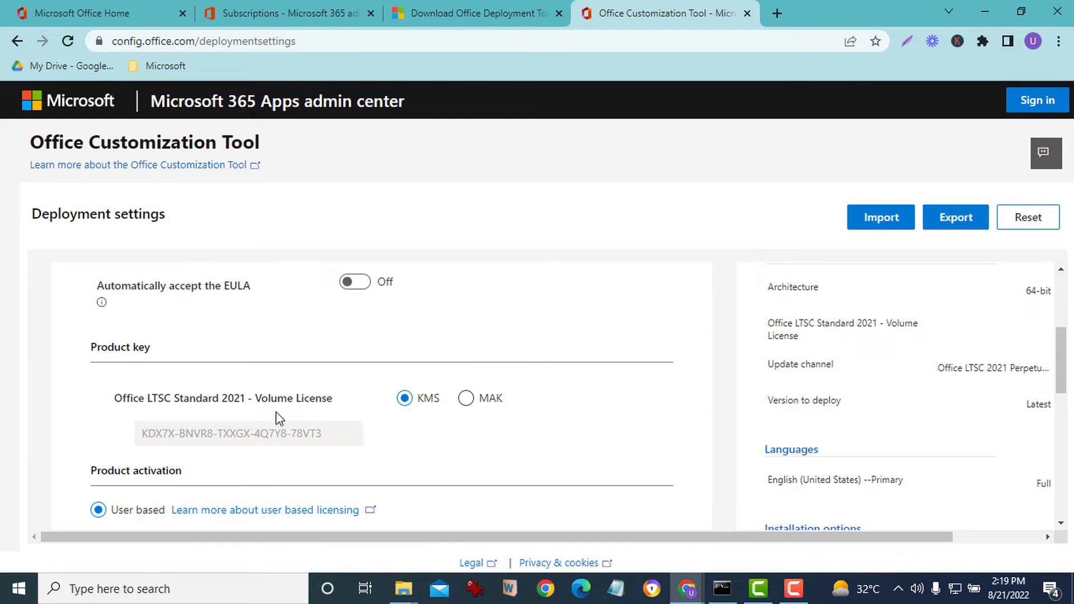
pyautogui.scroll(-2, 403, 408)
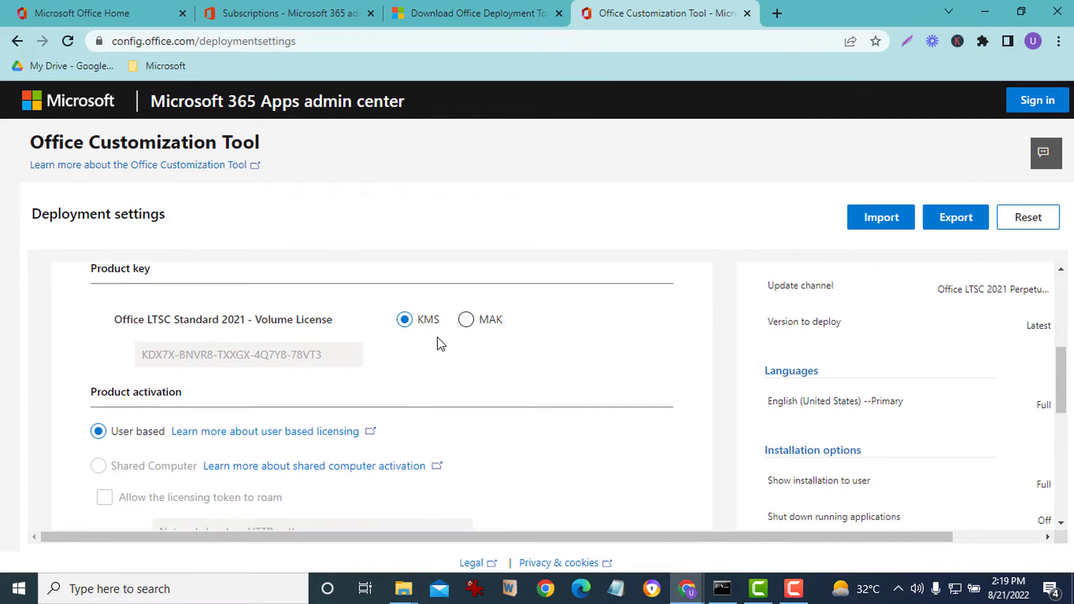
pyautogui.scroll(-3, 391, 347)
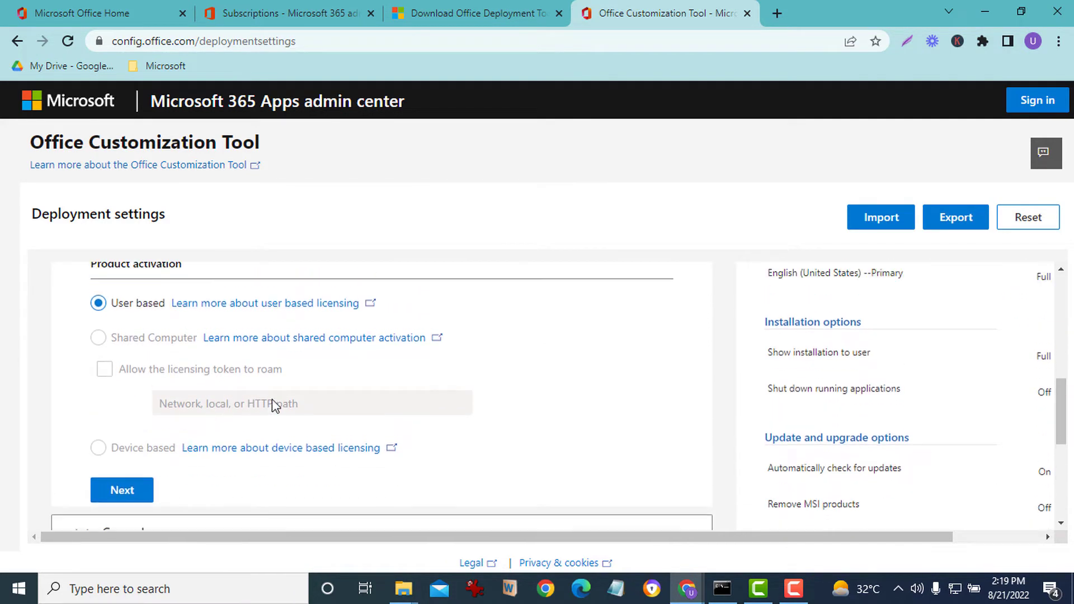
pyautogui.scroll(3, 271, 398)
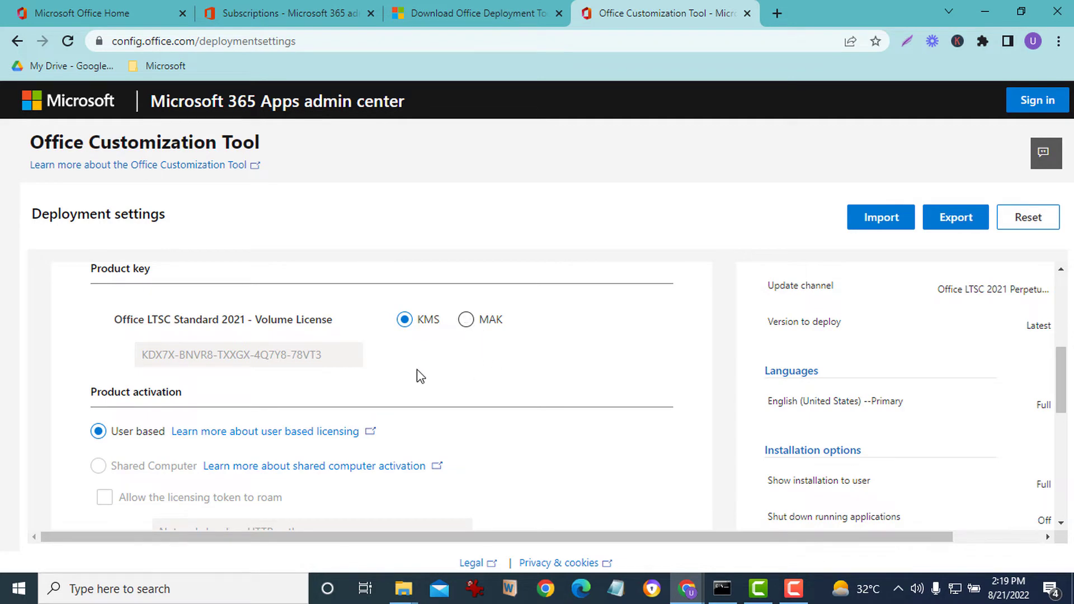
pyautogui.scroll(-3, 420, 381)
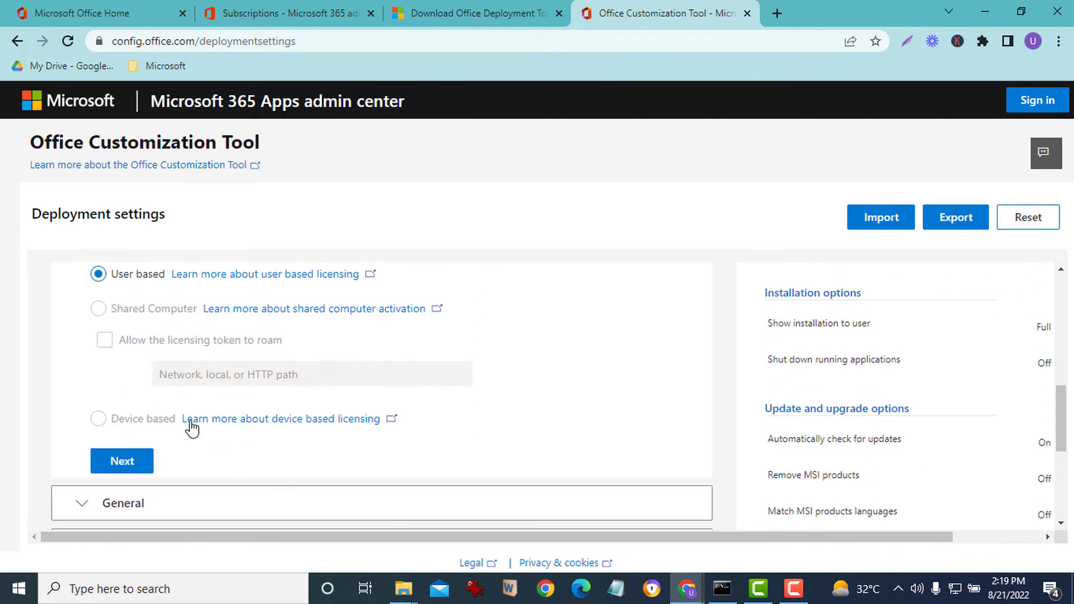
pyautogui.click(137, 461)
# Skip the general settings and application preferences, and finish the deployment configuration
pyautogui.scroll(-4, 302, 453)
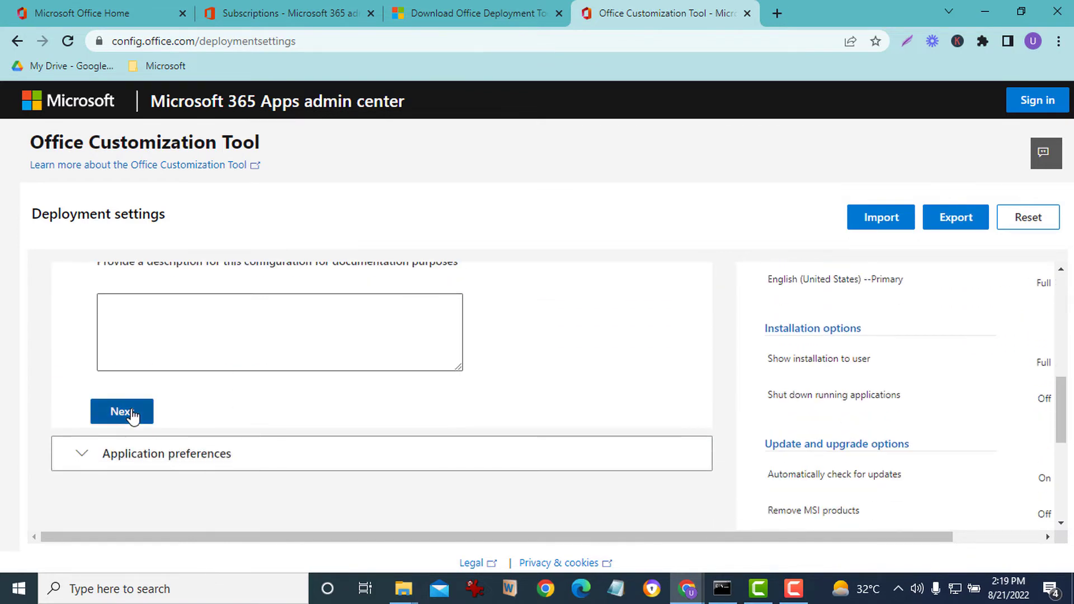
pyautogui.click(121, 411)
pyautogui.scroll(-10, 469, 426)
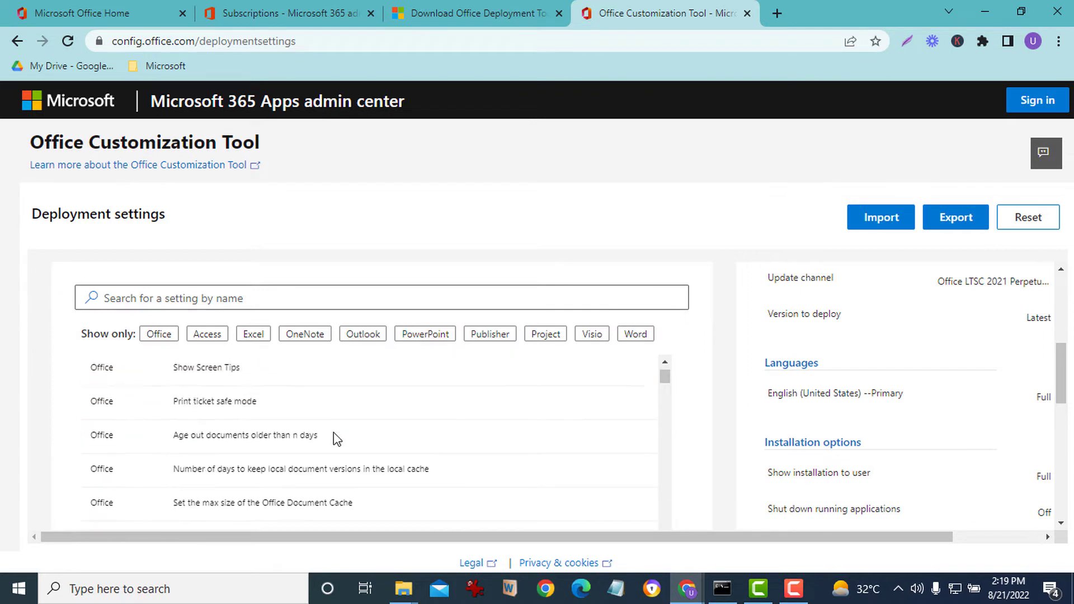
pyautogui.scroll(-5, 692, 440)
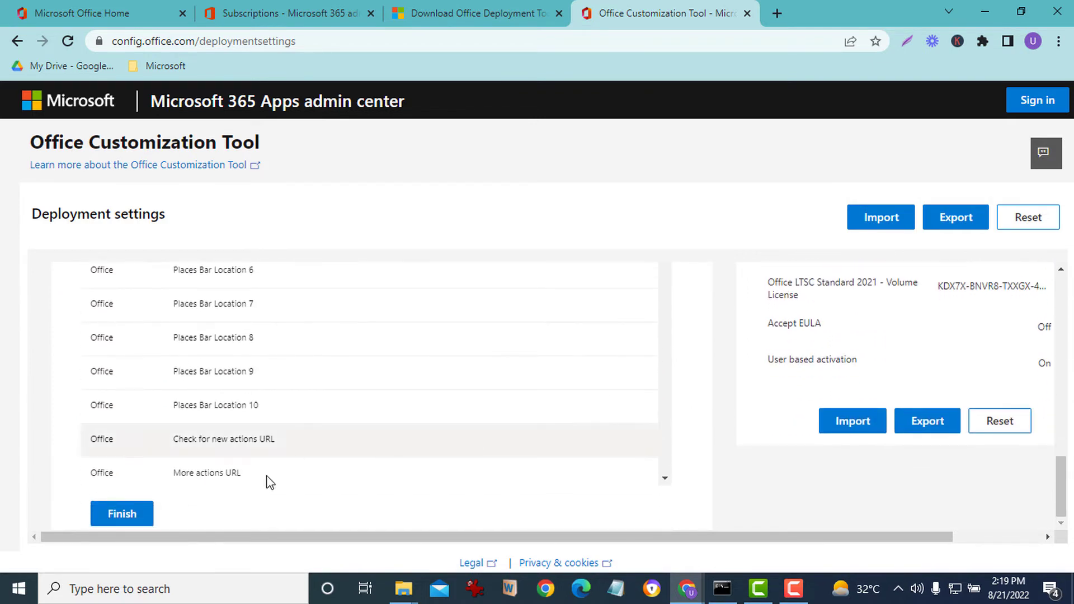
pyautogui.click(121, 513)
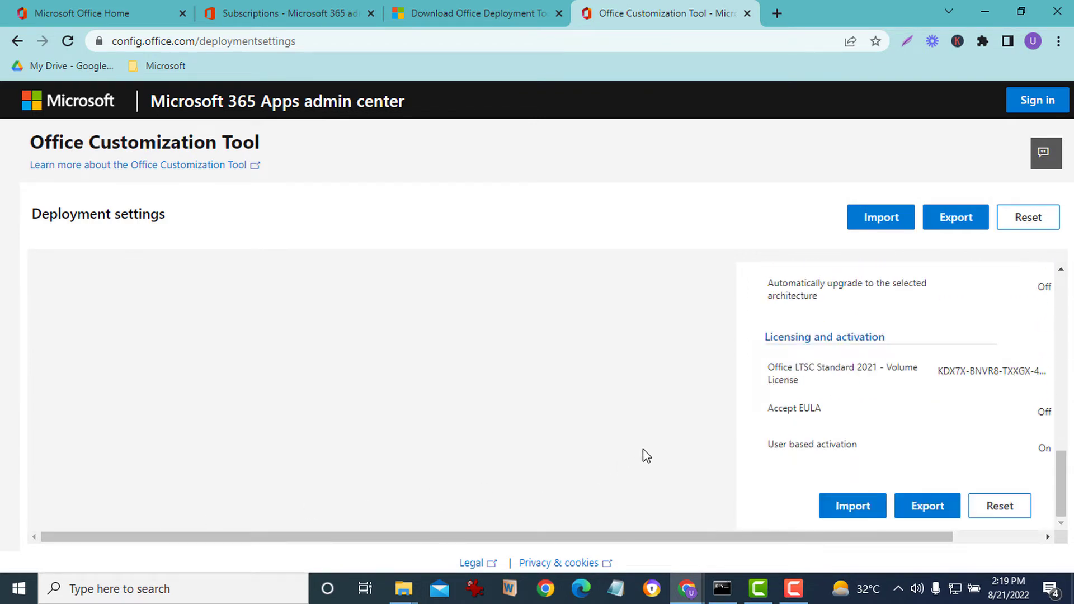
# Review the configured settings and start the configuration export with Office Open XML formats as the default file format
pyautogui.scroll(6, 853, 394)
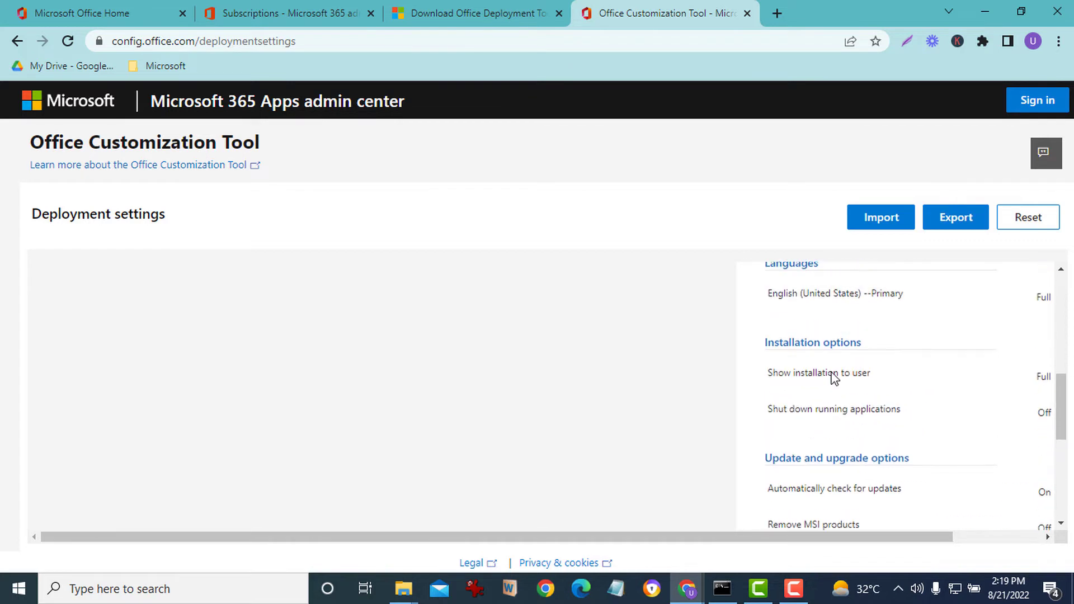
pyautogui.scroll(8, 833, 376)
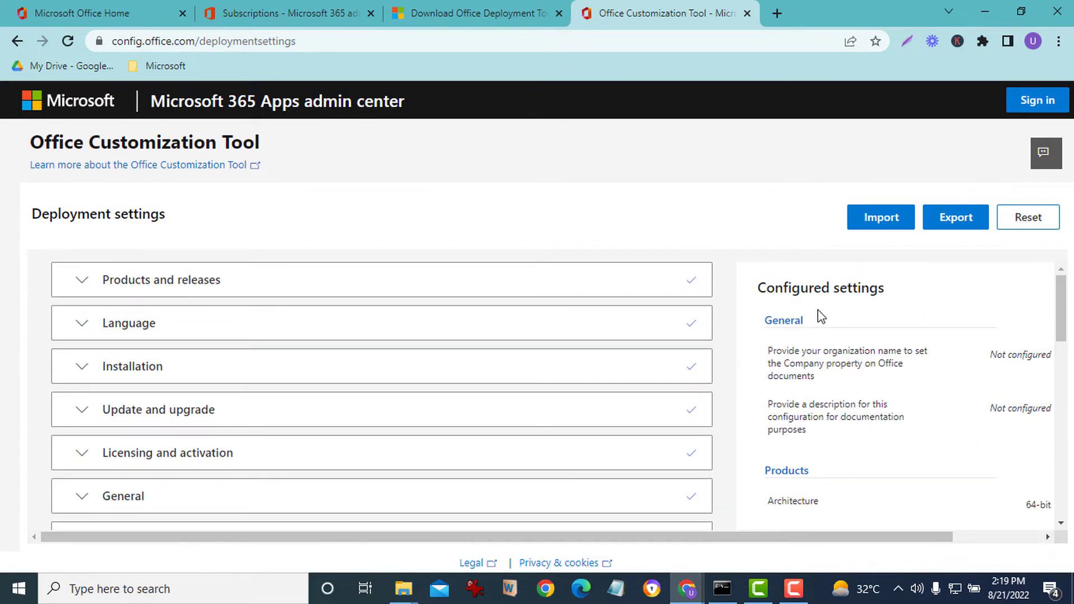
pyautogui.scroll(-3, 875, 377)
pyautogui.scroll(-10, 878, 378)
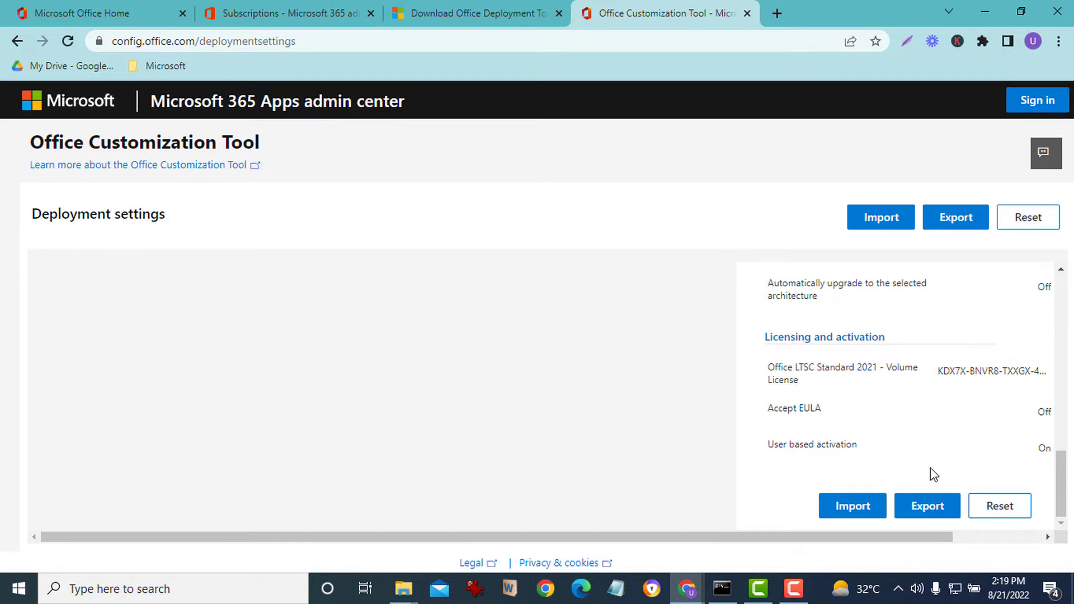
pyautogui.click(925, 510)
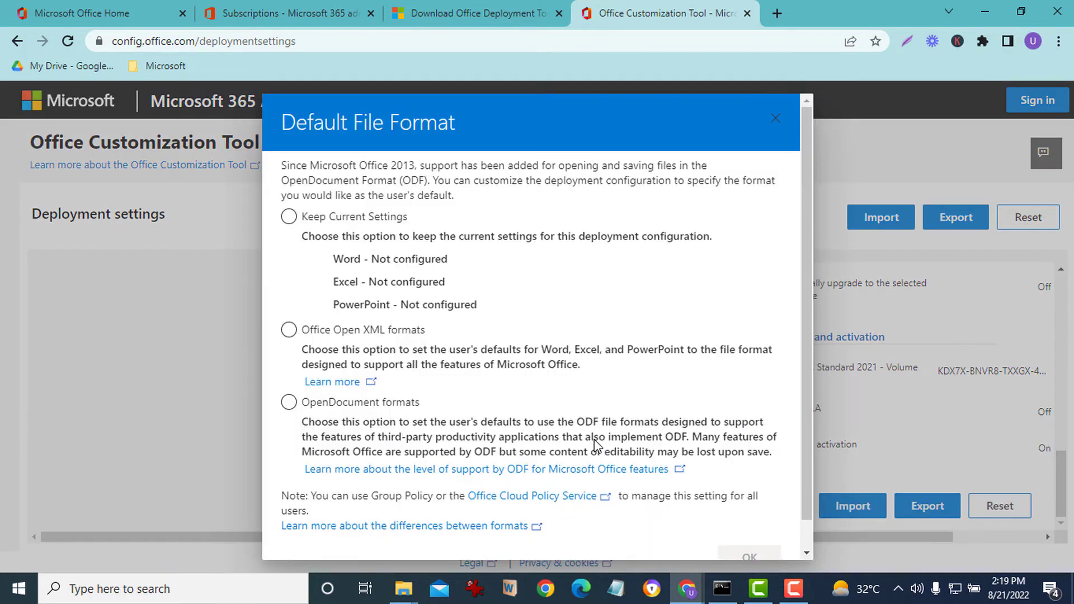
pyautogui.click(394, 335)
pyautogui.click(394, 334)
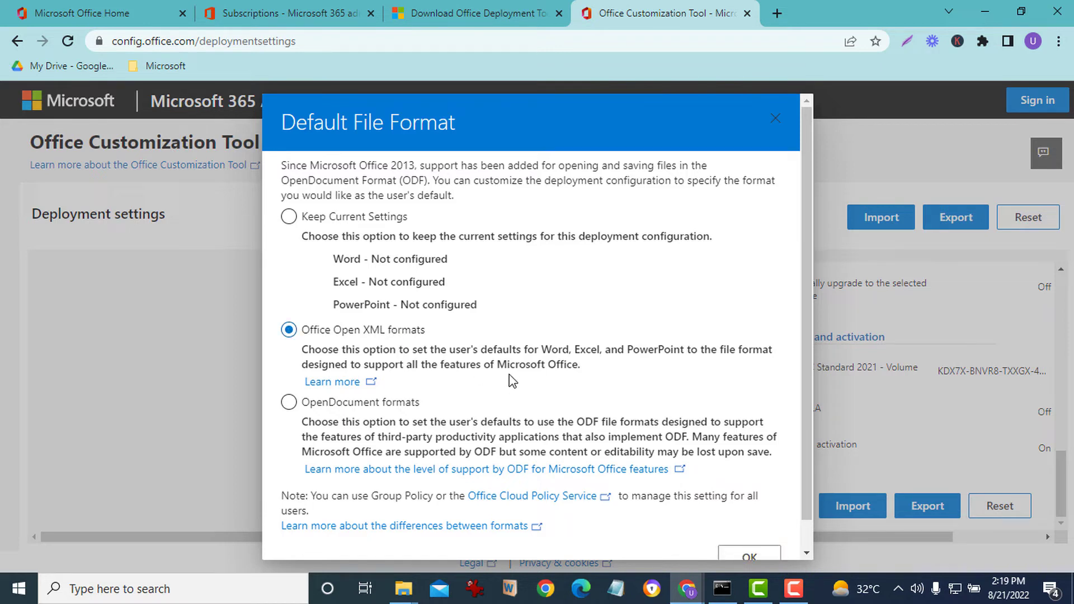
pyautogui.scroll(-1, 514, 382)
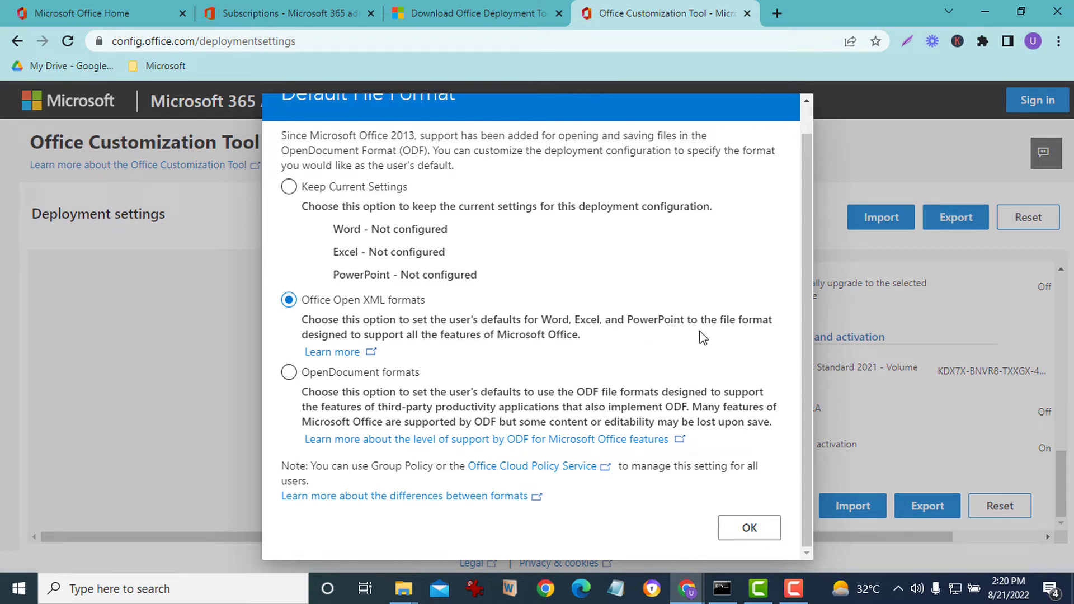
pyautogui.click(749, 528)
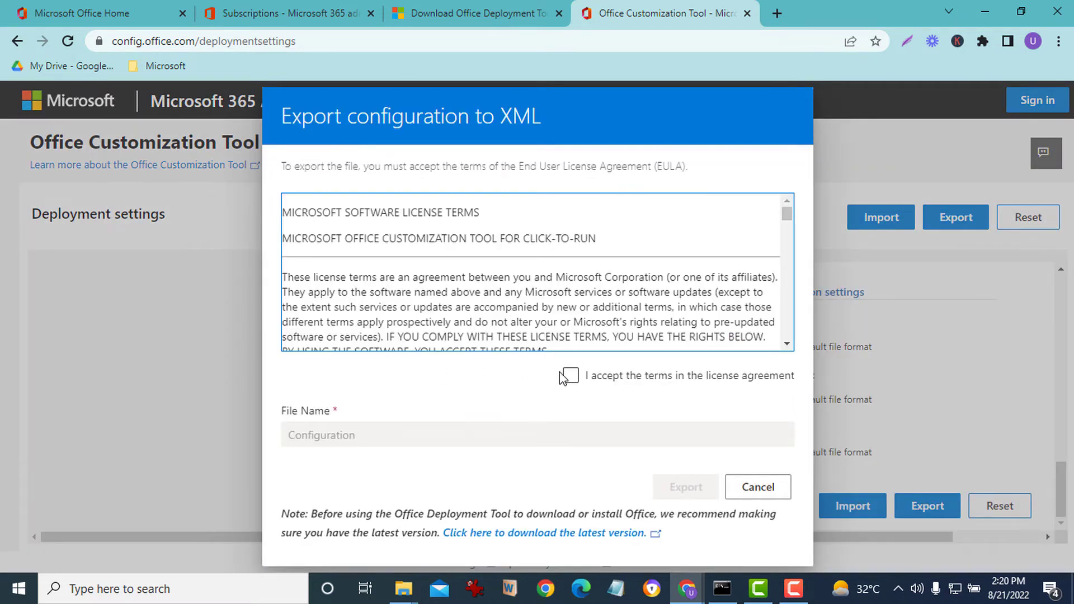
# Accept the license agreement and export the configuration to XML with the file name Configuration_Office_2021
pyautogui.click(568, 376)
pyautogui.click(389, 435)
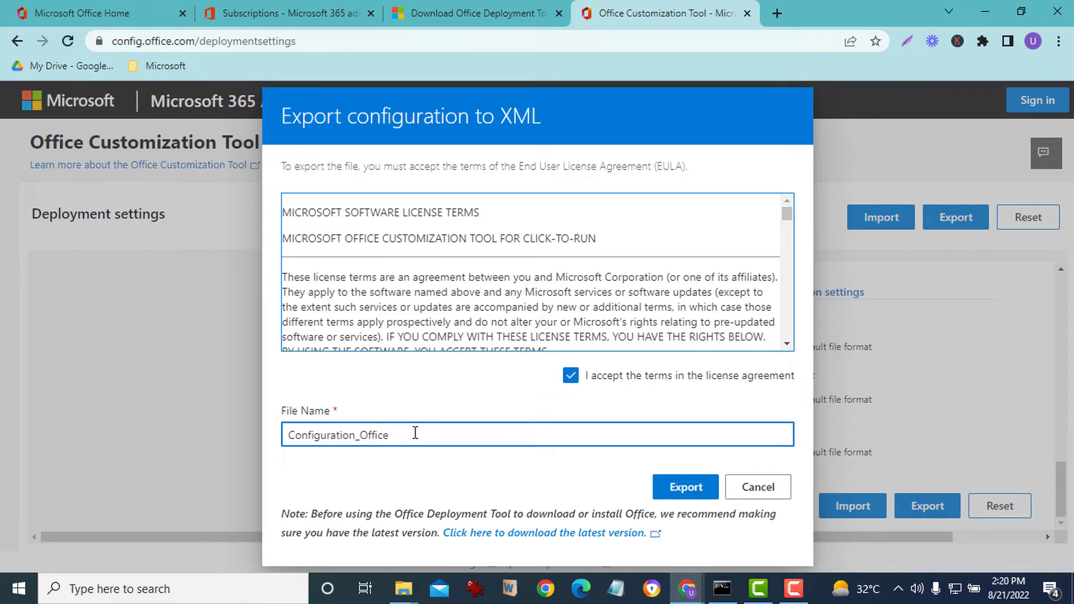
pyautogui.write('_2021')
pyautogui.click(686, 487)
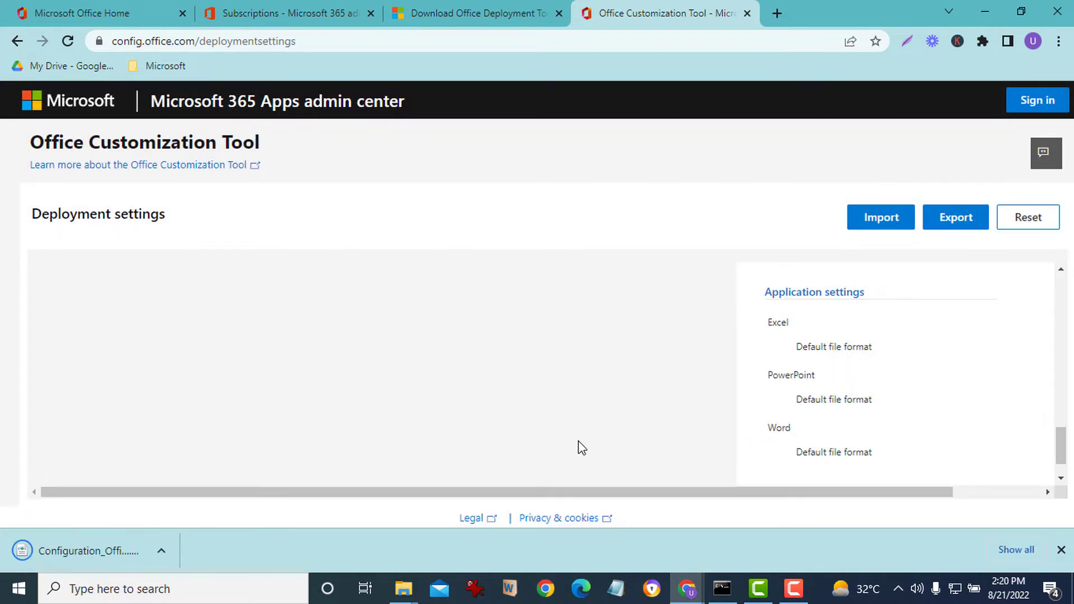
# Locate the exported Configuration_Office_2021 file in Downloads and paste it into the Install MS 2021 folder
pyautogui.click(168, 550)
pyautogui.click(227, 497)
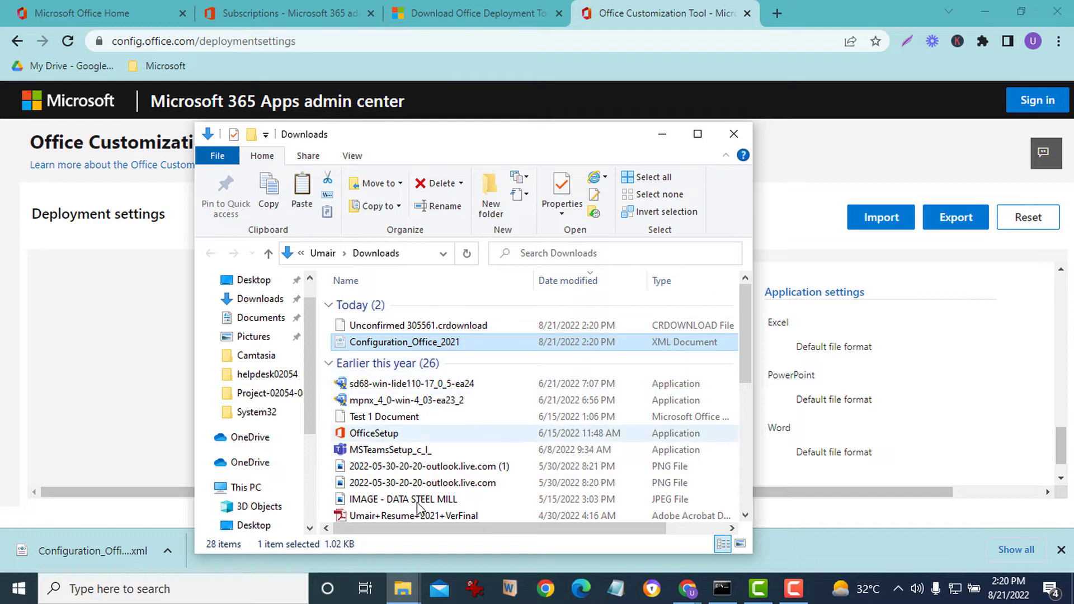
pyautogui.moveTo(402, 588)
pyautogui.click(444, 503)
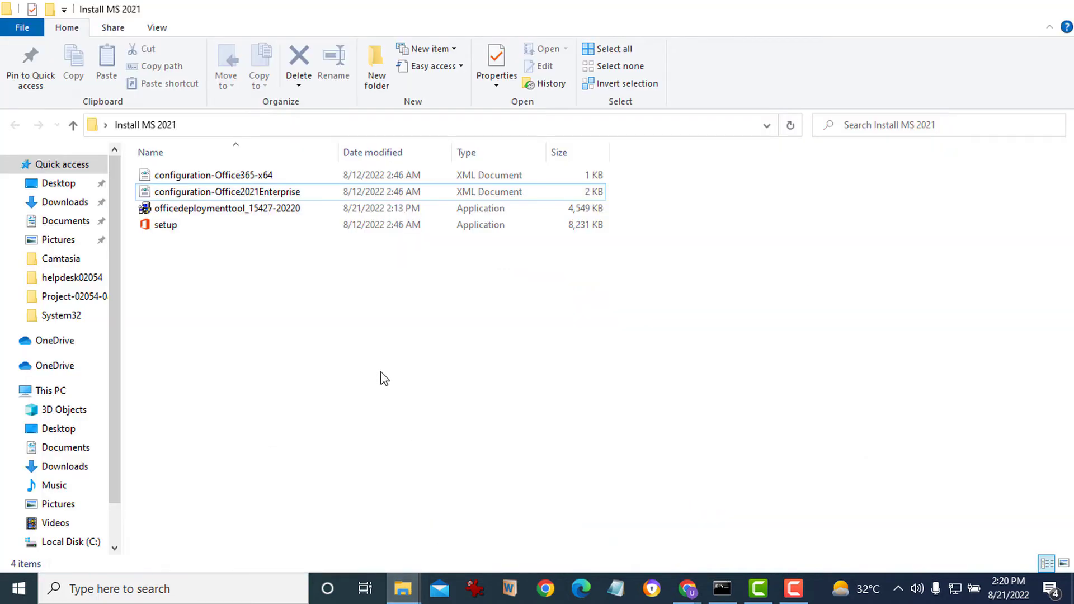
pyautogui.hotkey('ctrl', 'v')
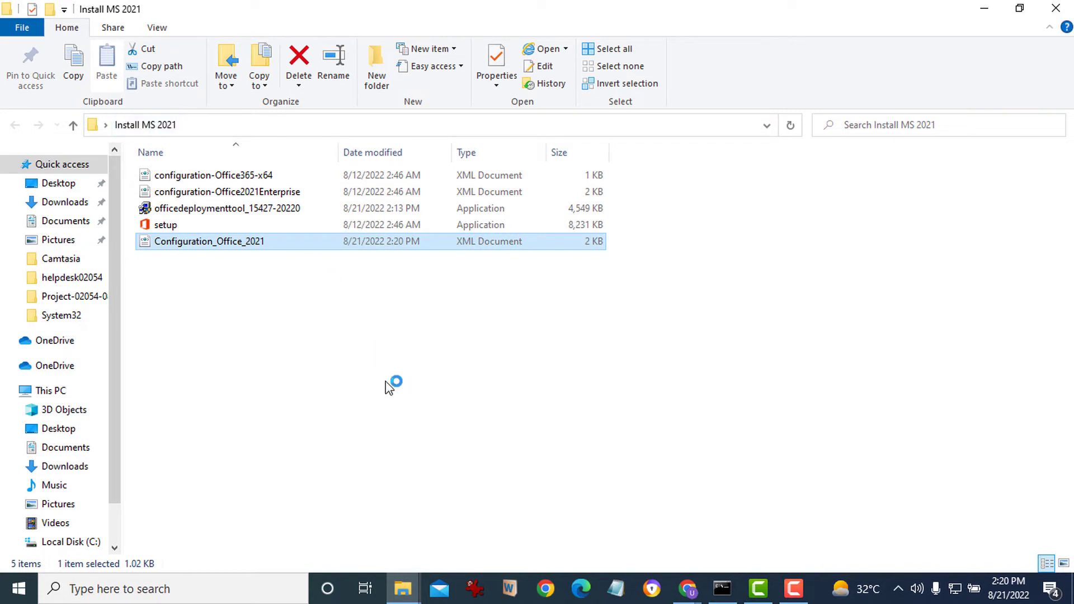
pyautogui.click(364, 337)
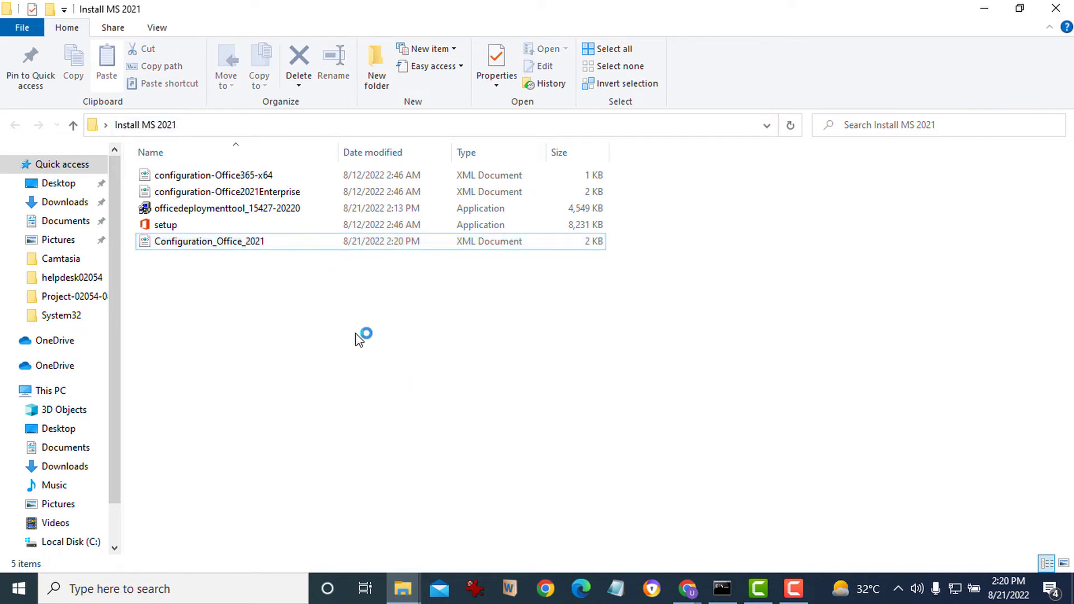
# Open the sample file configuration-Office2021Enterprise in Notepad and move its window toward the file list
pyautogui.click(295, 197)
pyautogui.rightClick(297, 196)
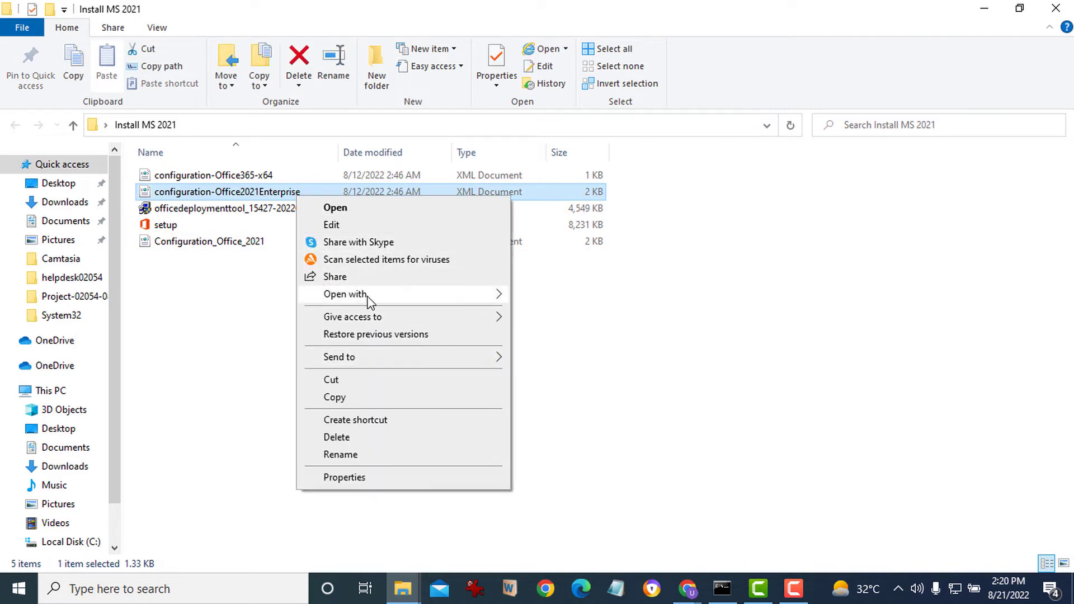
pyautogui.moveTo(369, 299)
pyautogui.click(577, 338)
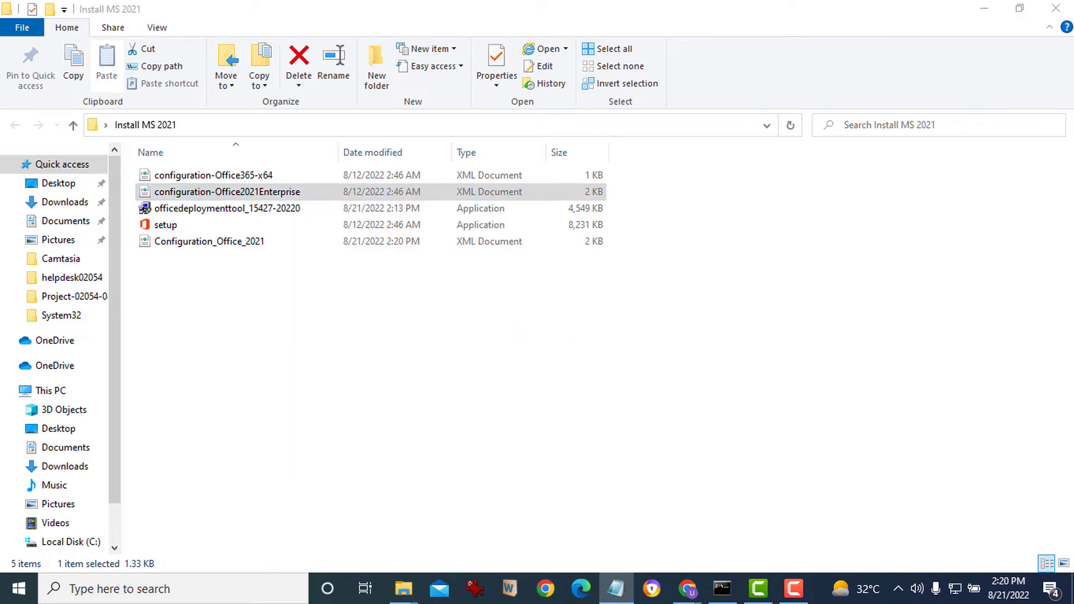
pyautogui.moveTo(585, 151); pyautogui.dragTo(381, 144)
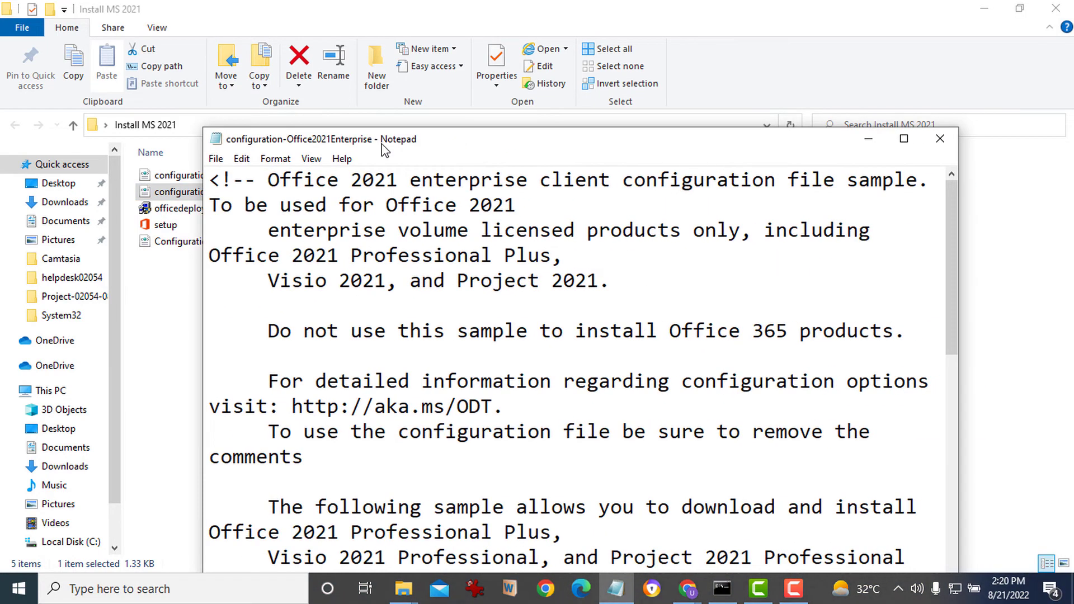
# Examine the product IDs in the sample configuration, including ProPlus2021Volume, at a smaller text size, and close the file
pyautogui.click(308, 161)
pyautogui.click(580, 277)
pyautogui.scroll(-4, 656, 280)
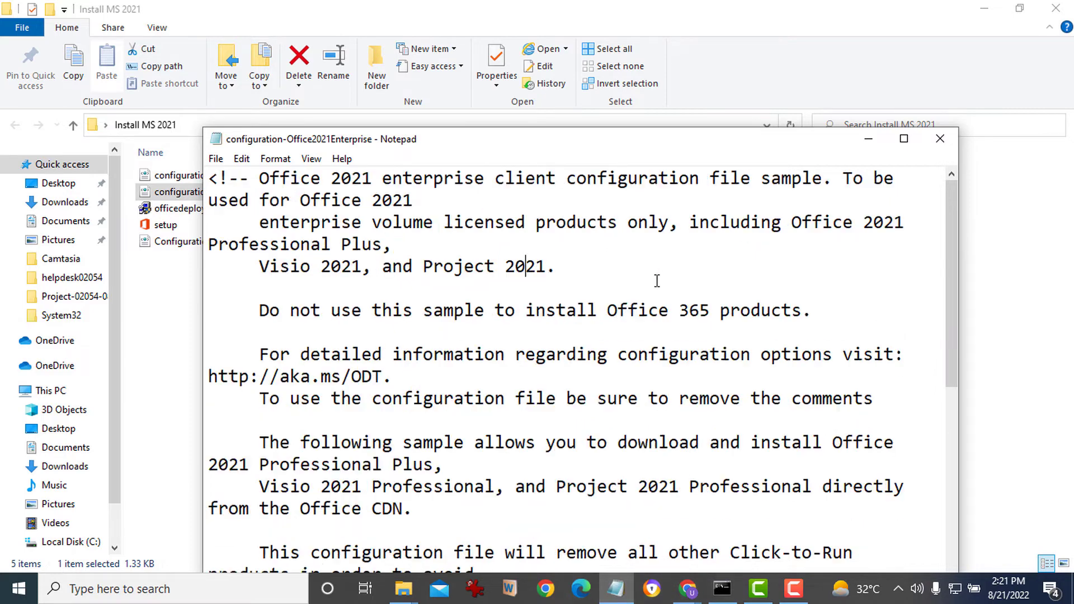
pyautogui.scroll(-1, 657, 280)
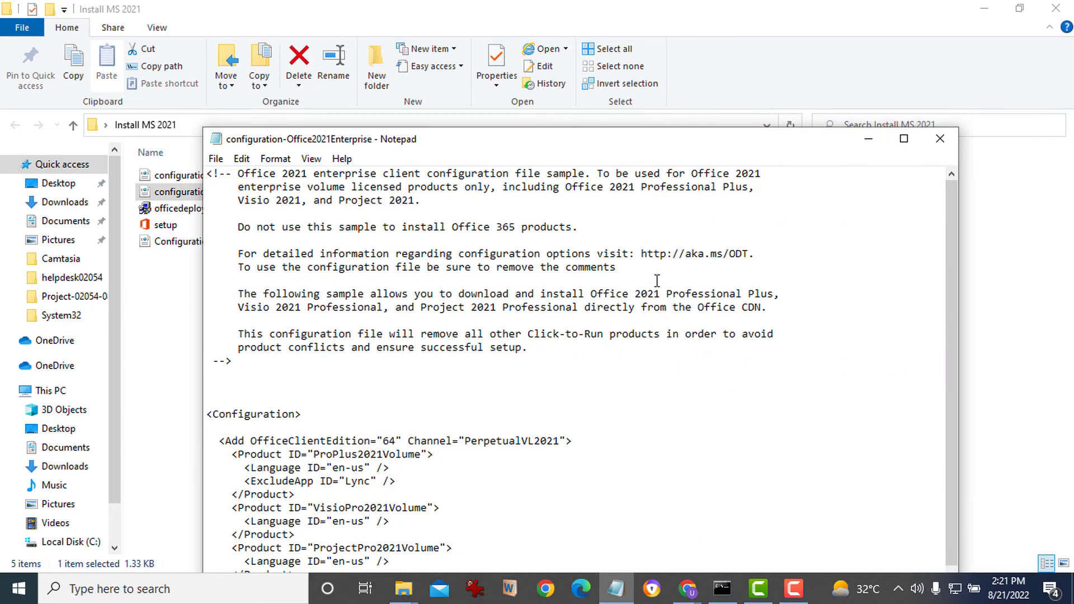
pyautogui.scroll(-1, 656, 281)
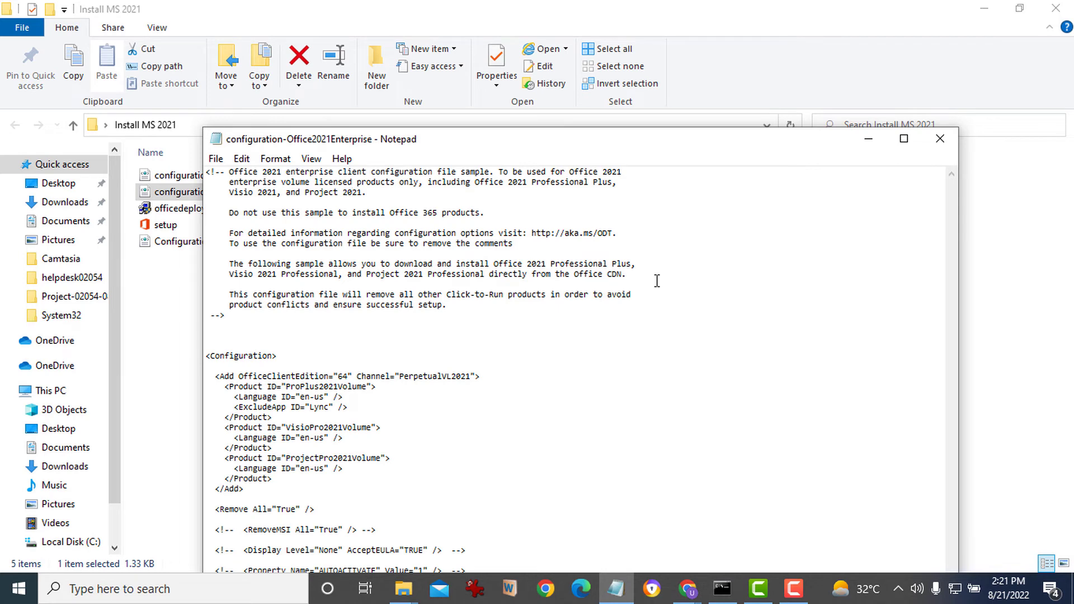
pyautogui.scroll(3, 694, 302)
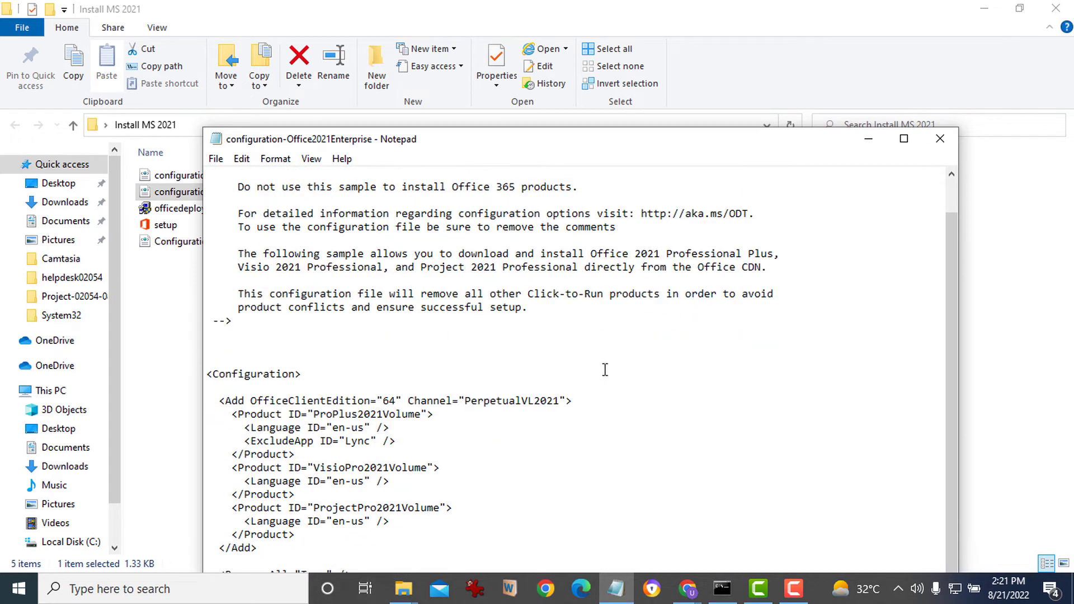
pyautogui.scroll(-2, 604, 369)
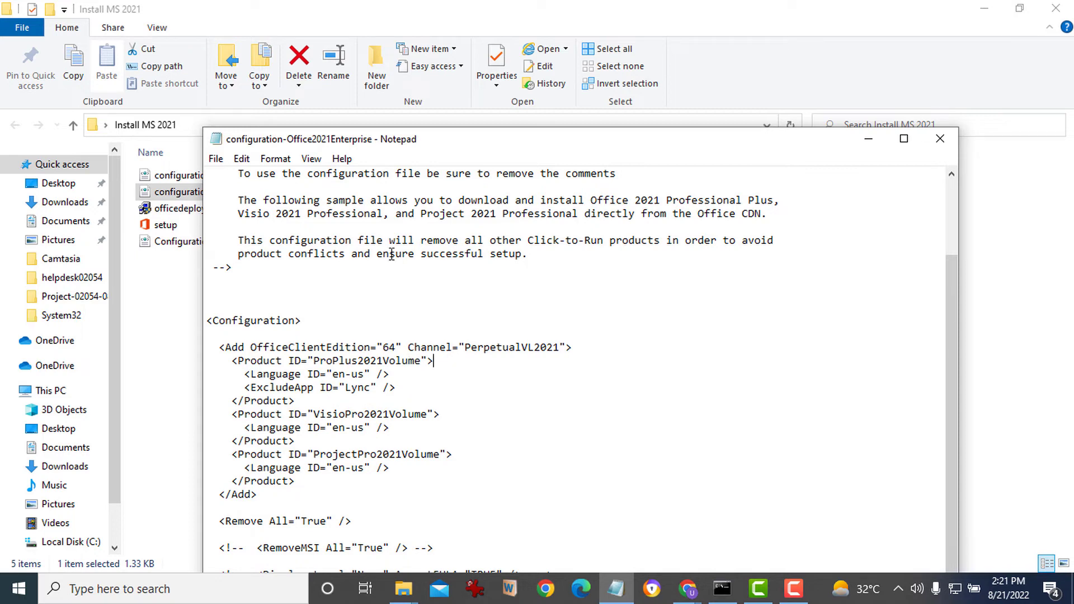
pyautogui.moveTo(380, 142); pyautogui.dragTo(332, 246)
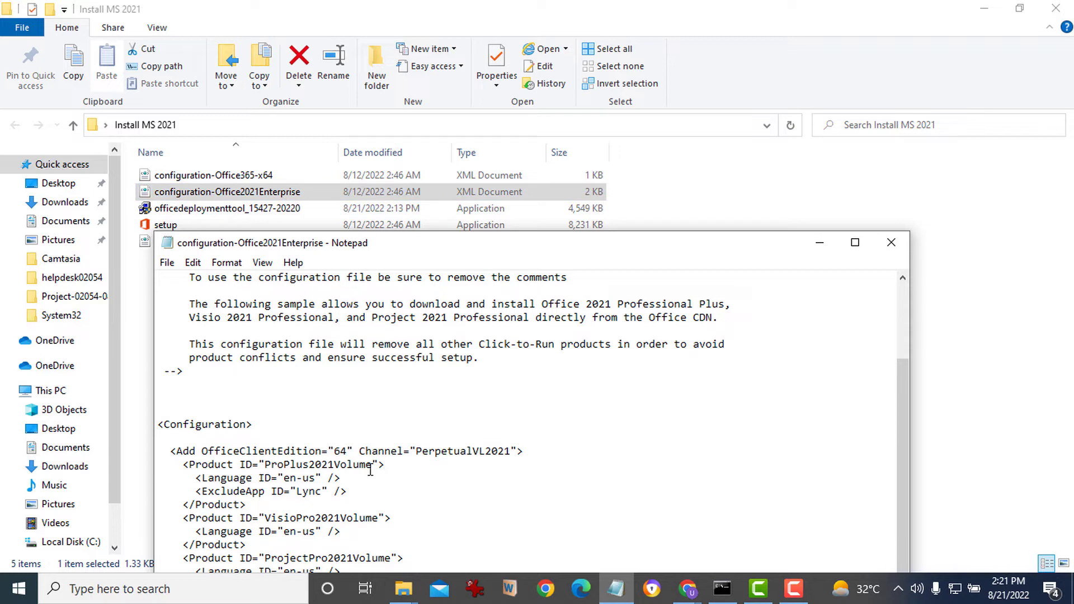
pyautogui.moveTo(264, 465); pyautogui.dragTo(373, 467)
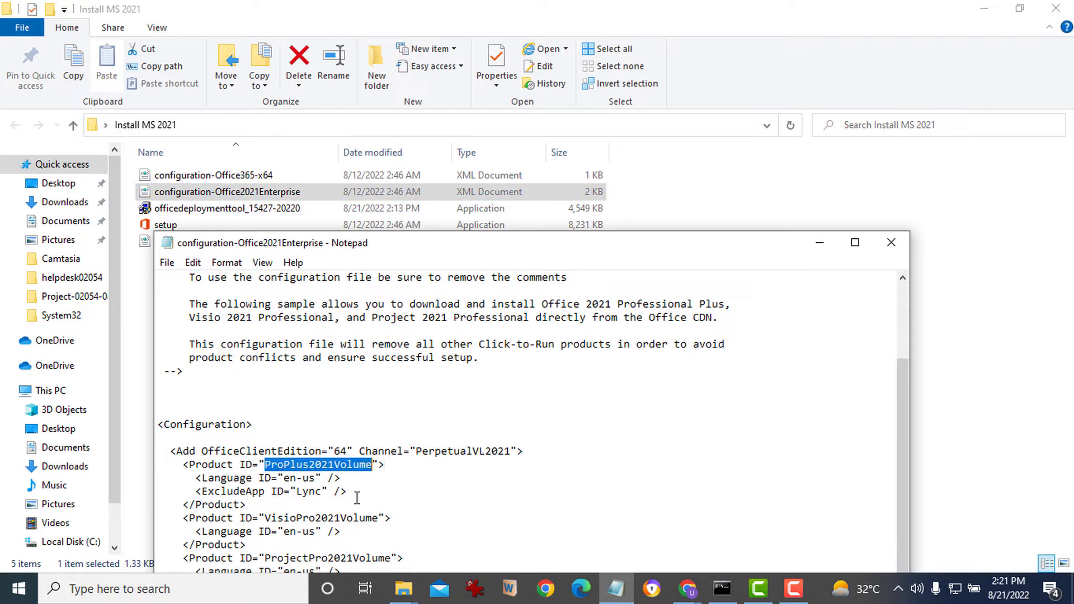
pyautogui.click(356, 478)
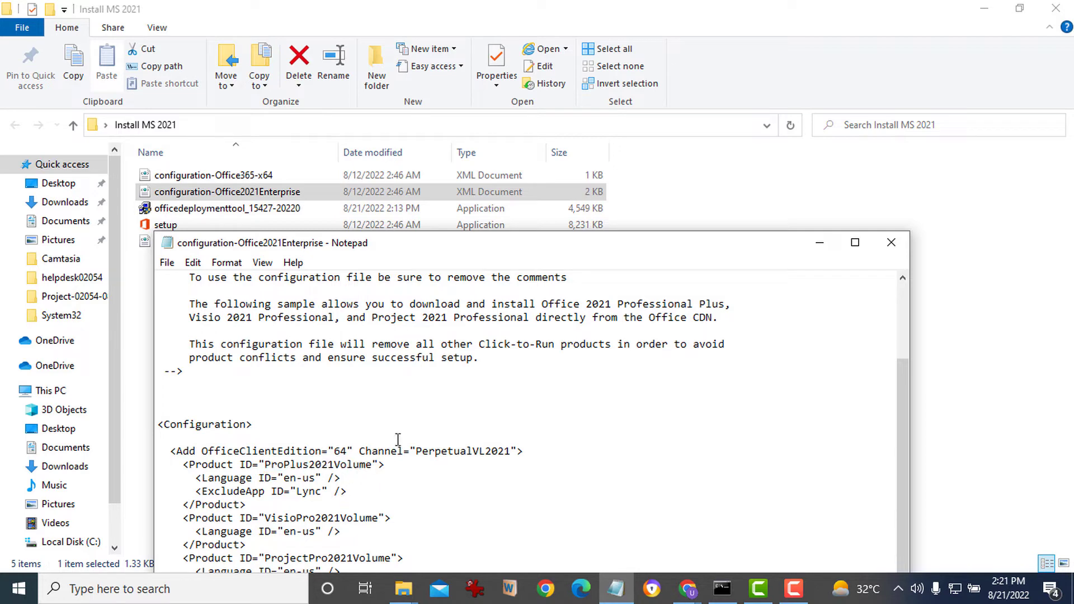
pyautogui.click(894, 244)
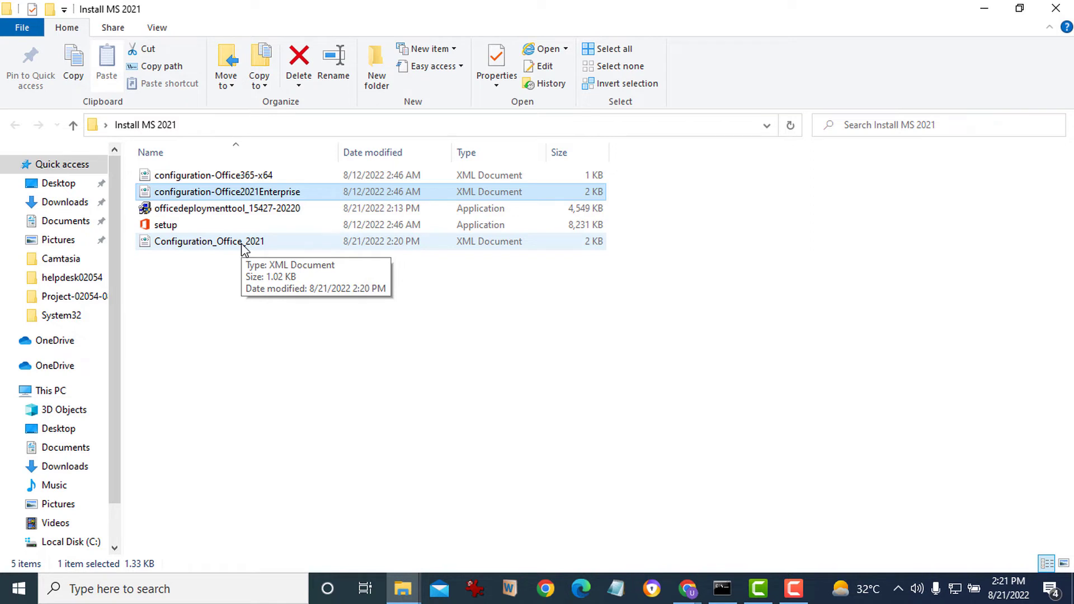
# Check the Office Customization Tool page again and delete the sample file configuration-Office2021Enterprise from the Install MS 2021 folder
pyautogui.click(689, 590)
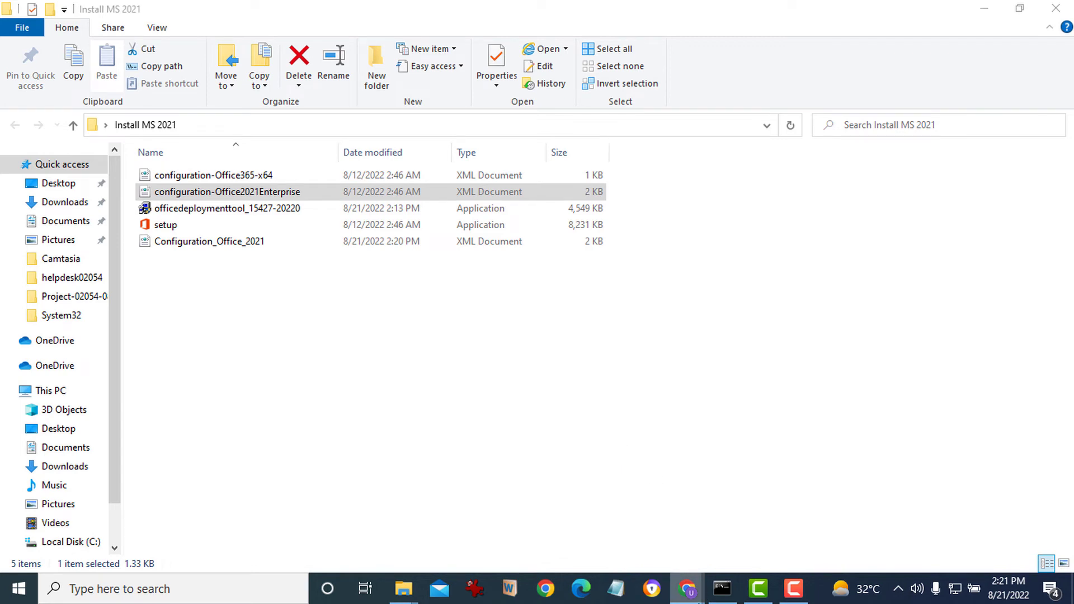
pyautogui.moveTo(691, 594)
pyautogui.click(761, 536)
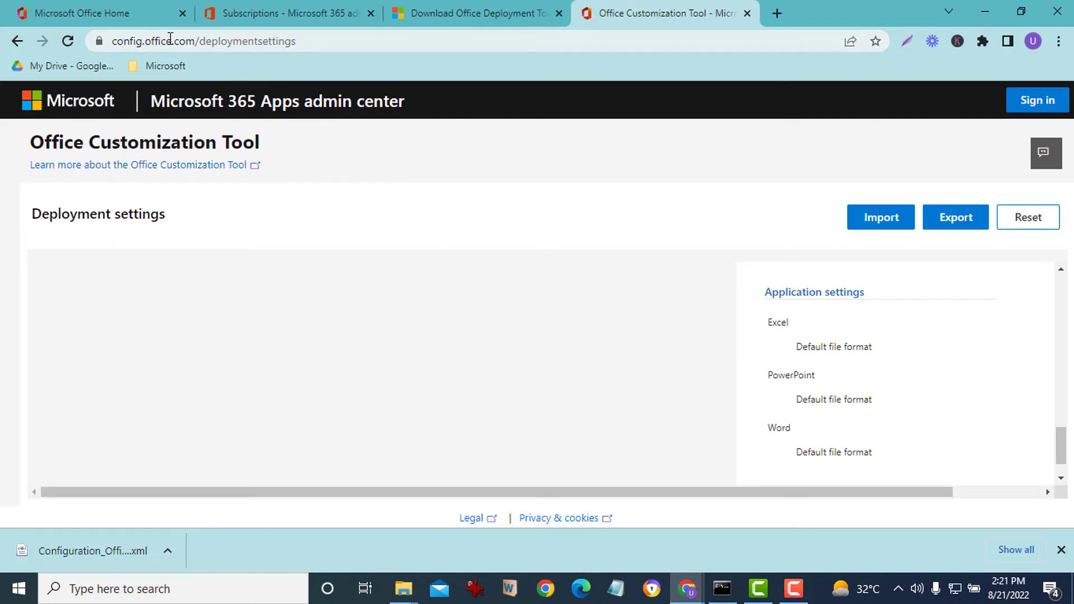
pyautogui.click(985, 11)
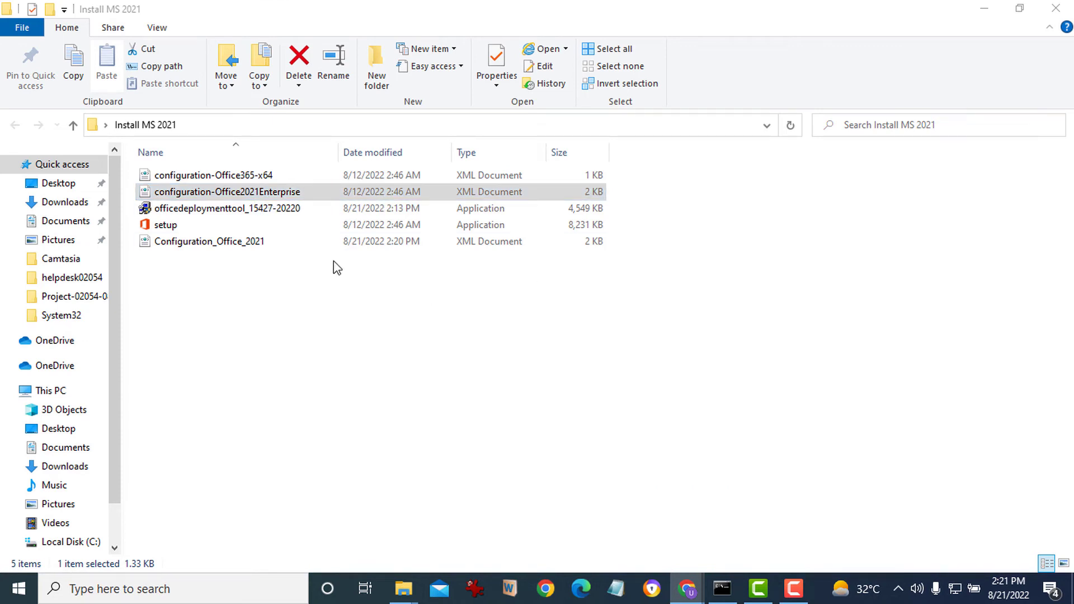
pyautogui.press('Delete')
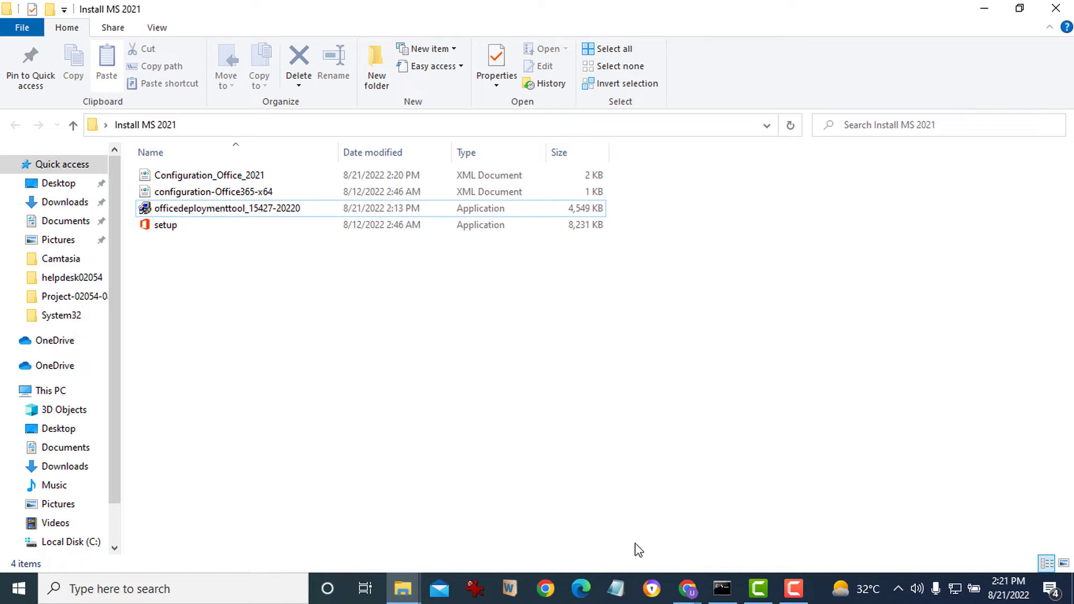
# Close the Command Prompt window that is already running and open a new one by running cmd
pyautogui.hotkey('alt', 'Tab')
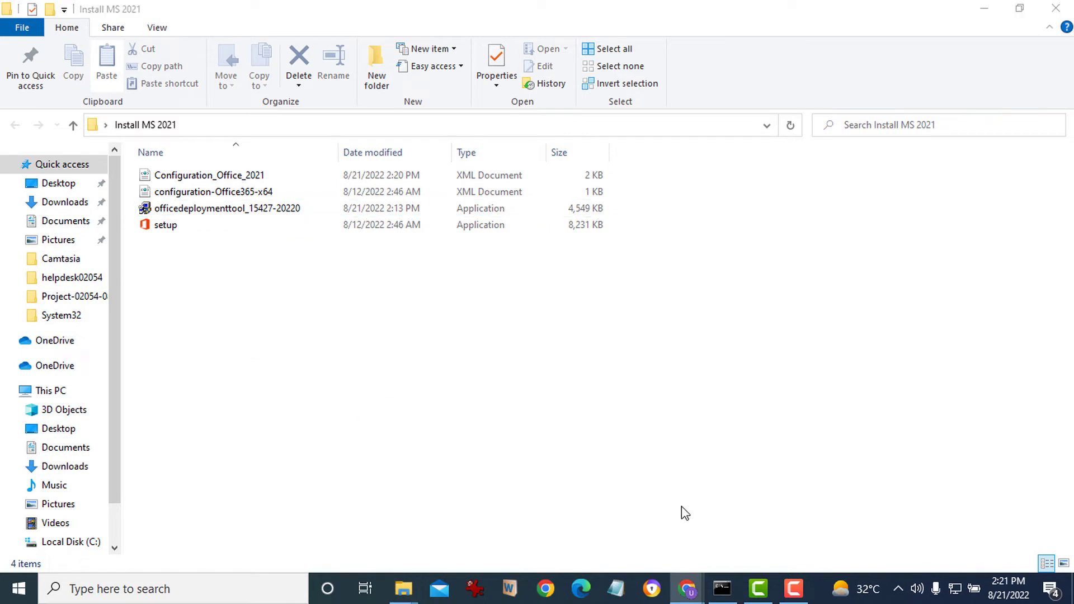
pyautogui.click(727, 593)
pyautogui.click(903, 66)
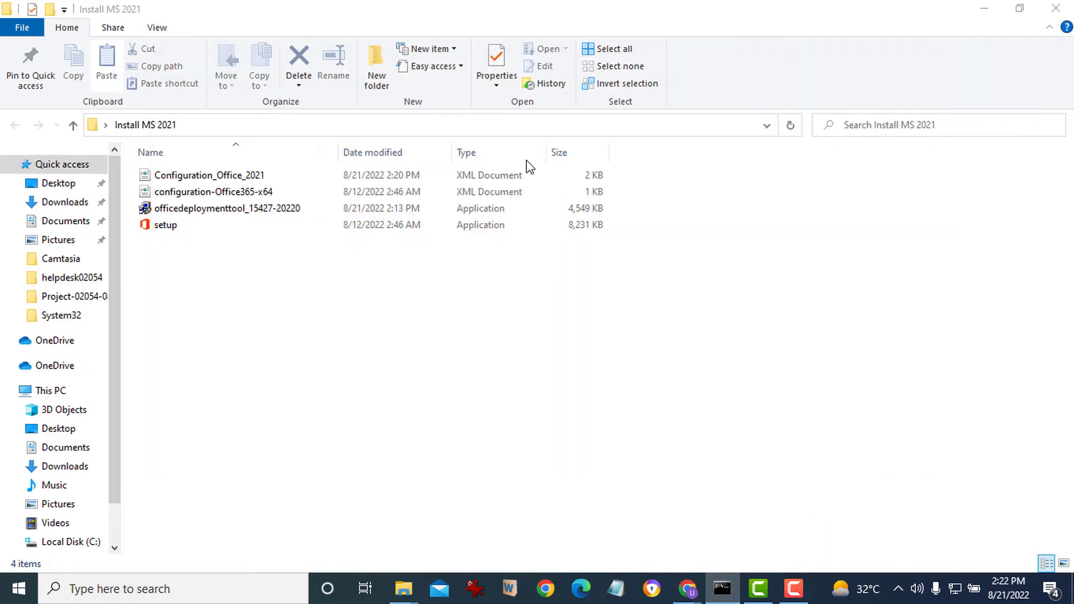
pyautogui.press('super+r')
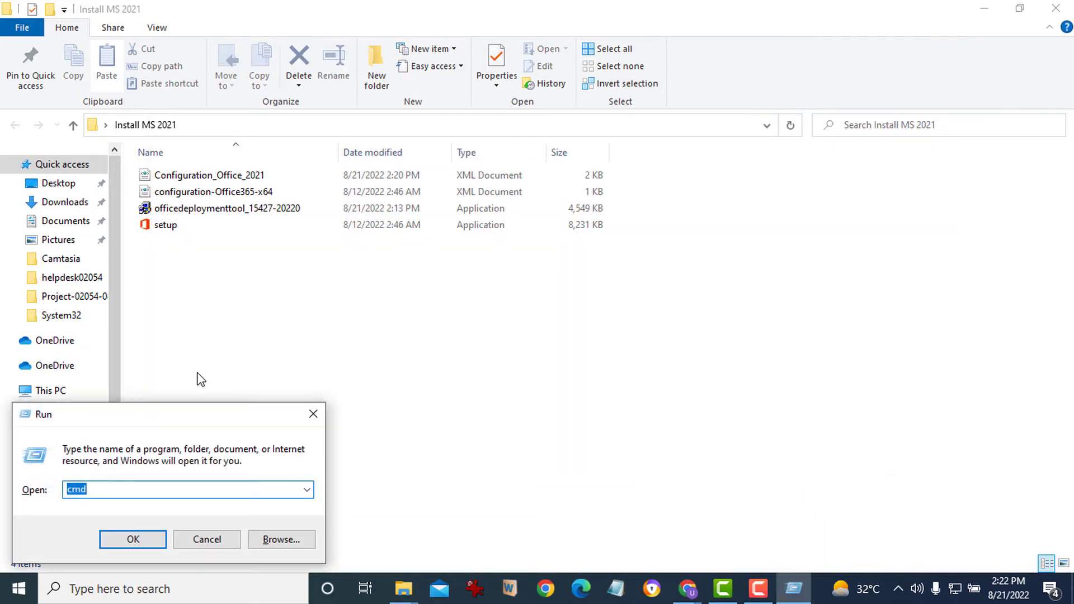
pyautogui.write('cmd')
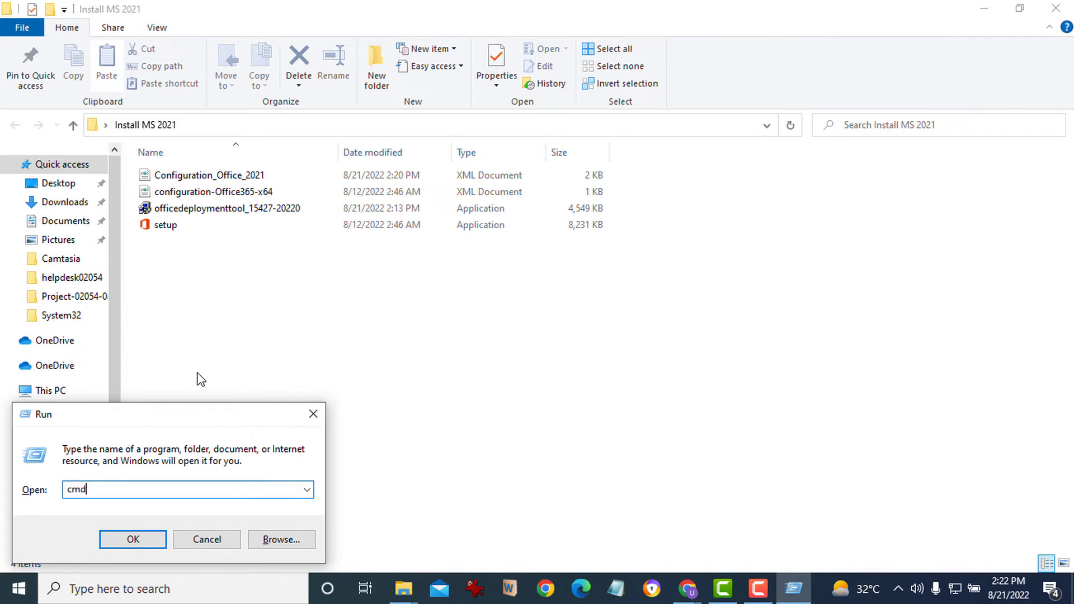
pyautogui.press('Return')
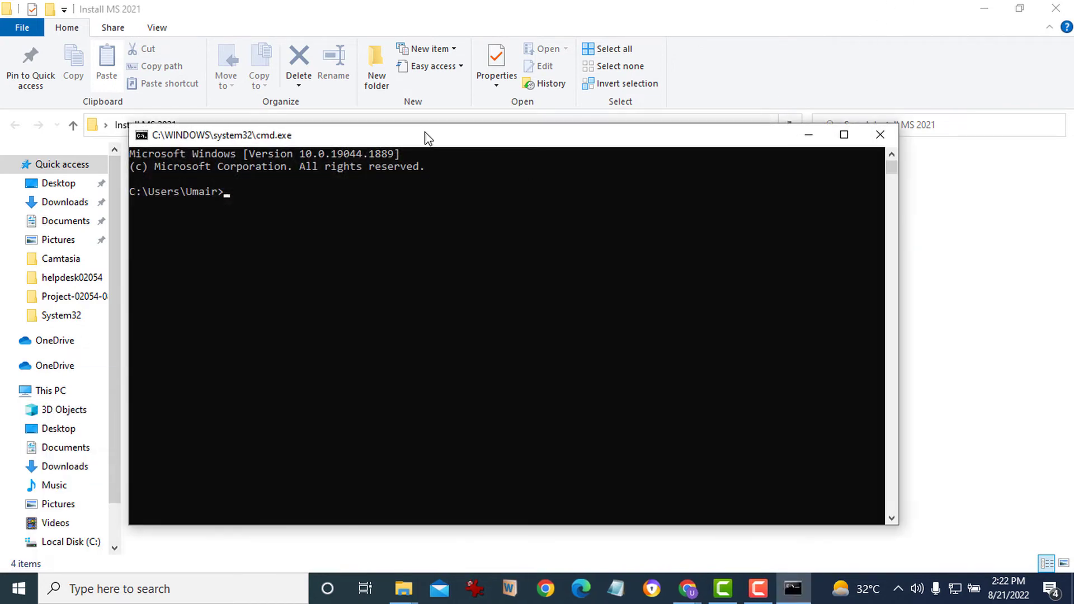
# Move the Command Prompt window beside the file list and go up one directory level with cd.
pyautogui.moveTo(424, 132); pyautogui.dragTo(641, 133)
pyautogui.moveTo(348, 249); pyautogui.dragTo(486, 244)
pyautogui.write('cd..')
pyautogui.press('Return')
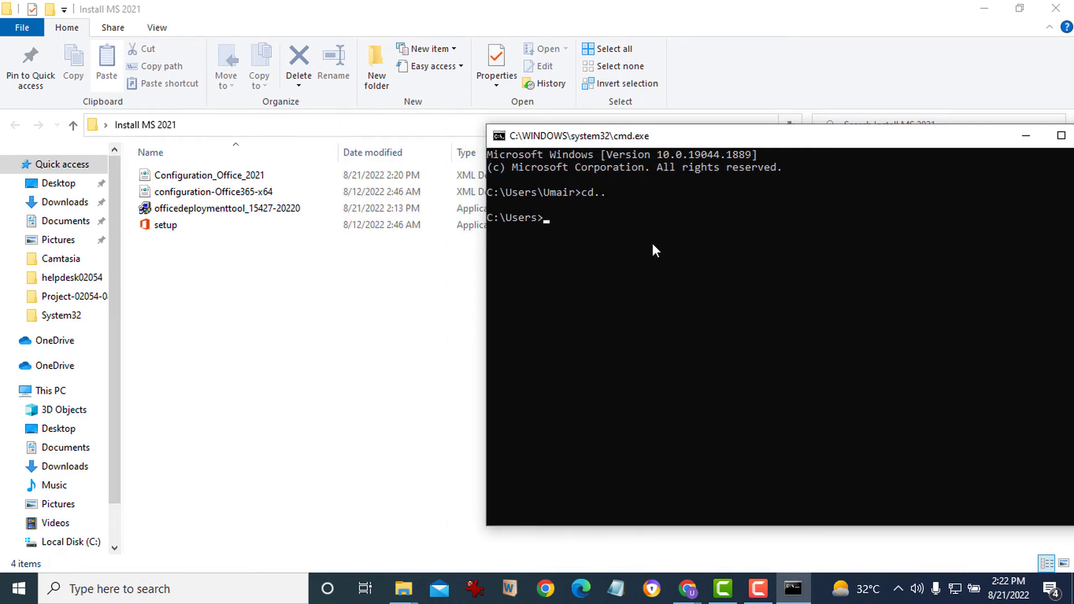
# Change back into the user's profile folder with cd and list its contents with dir
pyautogui.write('cd')
pyautogui.press('BackSpace')
pyautogui.press('BackSpace')
pyautogui.press('Up')
pyautogui.press('BackSpace')
pyautogui.press('BackSpace')
pyautogui.press('BackSpace')
pyautogui.write('d Umair')
pyautogui.press('Return')
pyautogui.write('dir')
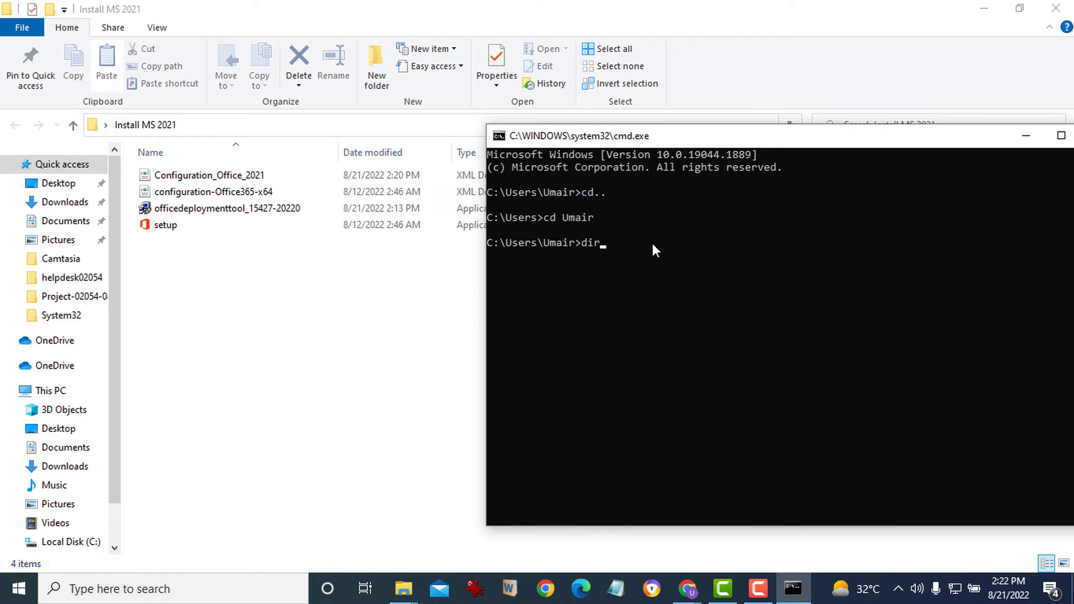
pyautogui.press('Return')
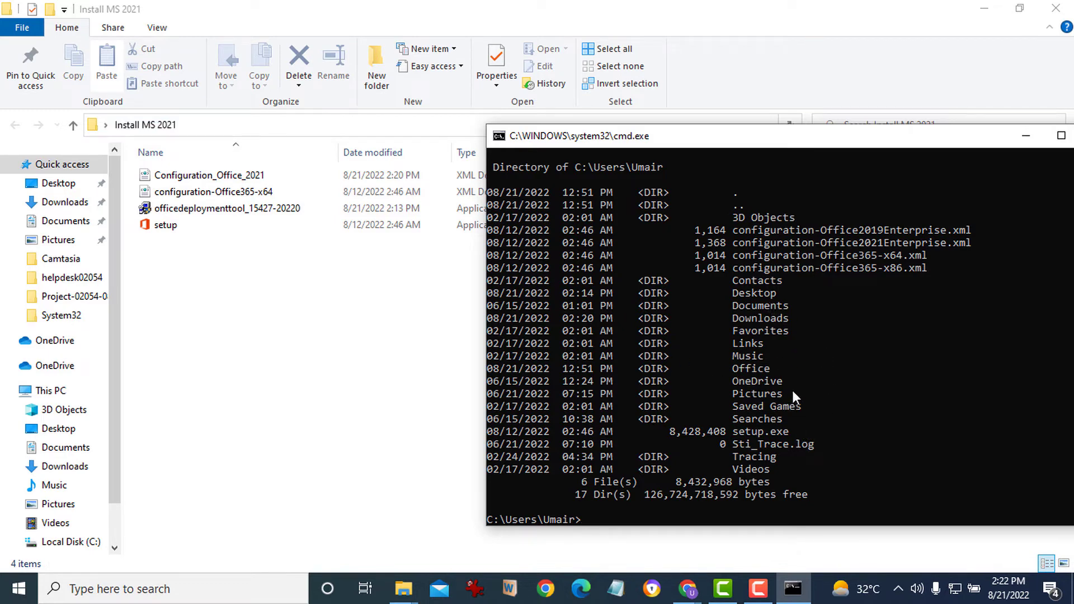
# Change to the desktop directory with cd desktop and list its contents with dir
pyautogui.write('cd desktop')
pyautogui.press('Return')
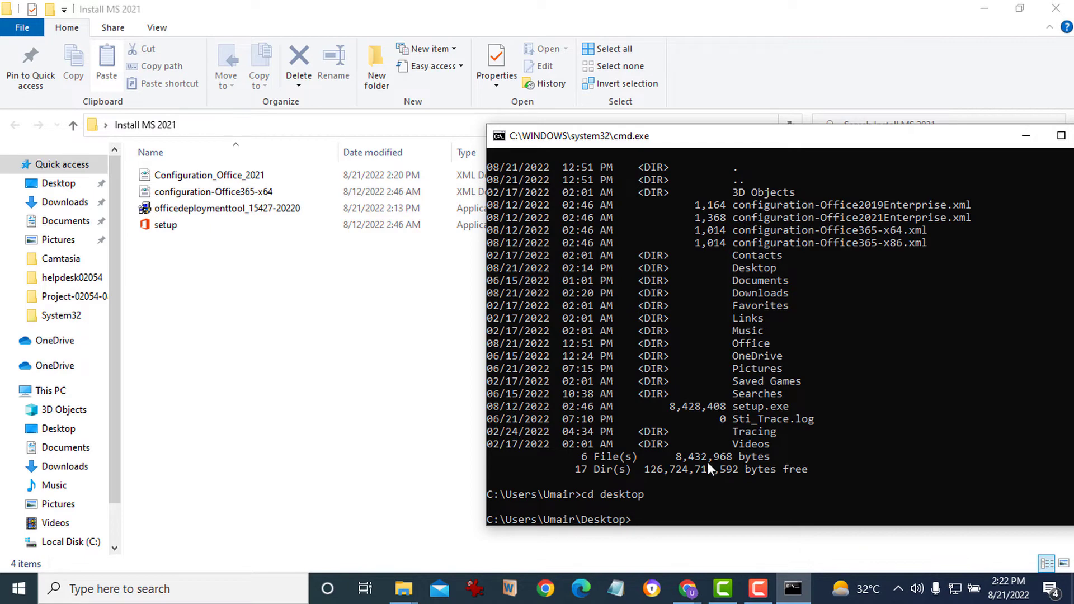
pyautogui.write('dir')
pyautogui.press('Return')
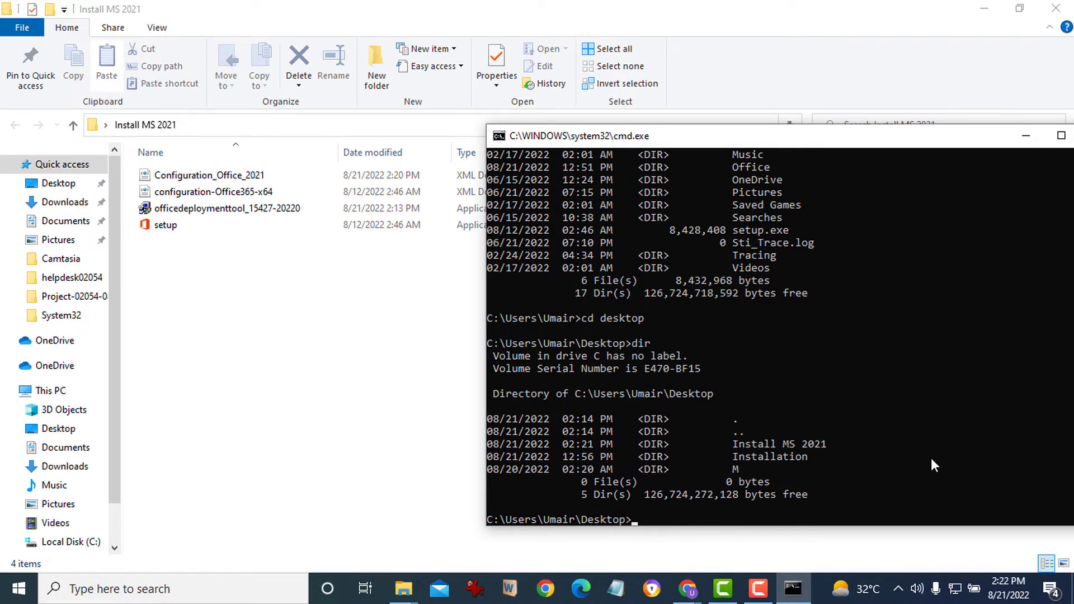
# Change into the "Install MS 2021" directory with cd and list its files with dir
pyautogui.write('cd')
pyautogui.write(' Install Ms')
pyautogui.press('BackSpace')
pyautogui.press('BackSpace')
pyautogui.write('MS')
pyautogui.press('BackSpace')
pyautogui.press('BackSpace')
pyautogui.press('BackSpace')
pyautogui.press('BackSpace')
pyautogui.press('BackSpace')
pyautogui.press('BackSpace')
pyautogui.press('BackSpace')
pyautogui.press('BackSpace')
pyautogui.press('BackSpace')
pyautogui.press('BackSpace')
pyautogui.write('Ins')
pyautogui.press('Tab')
pyautogui.press('Return')
pyautogui.write('dir')
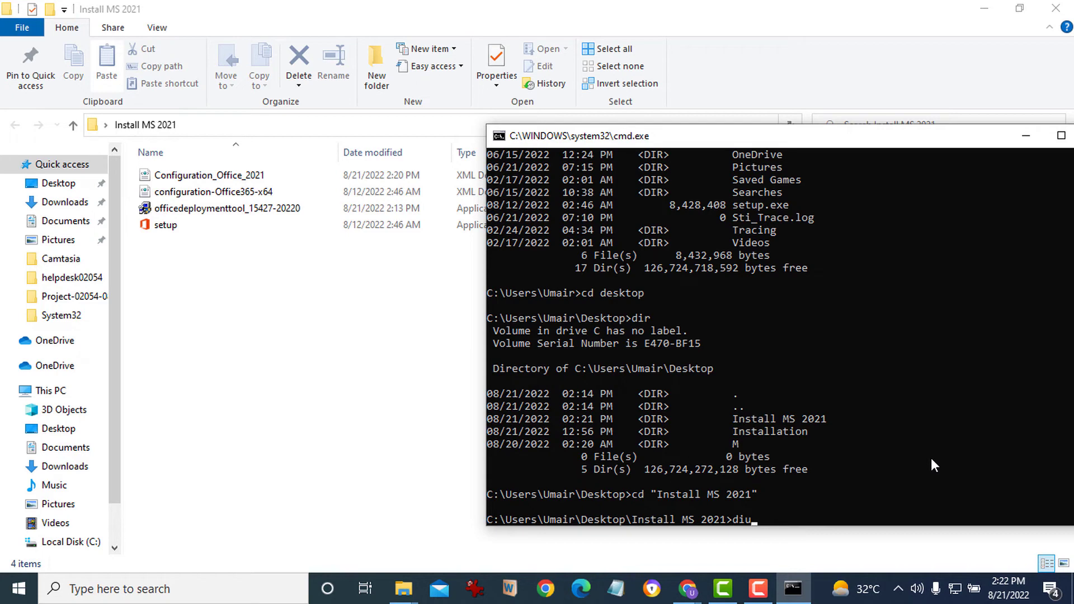
pyautogui.press('Return')
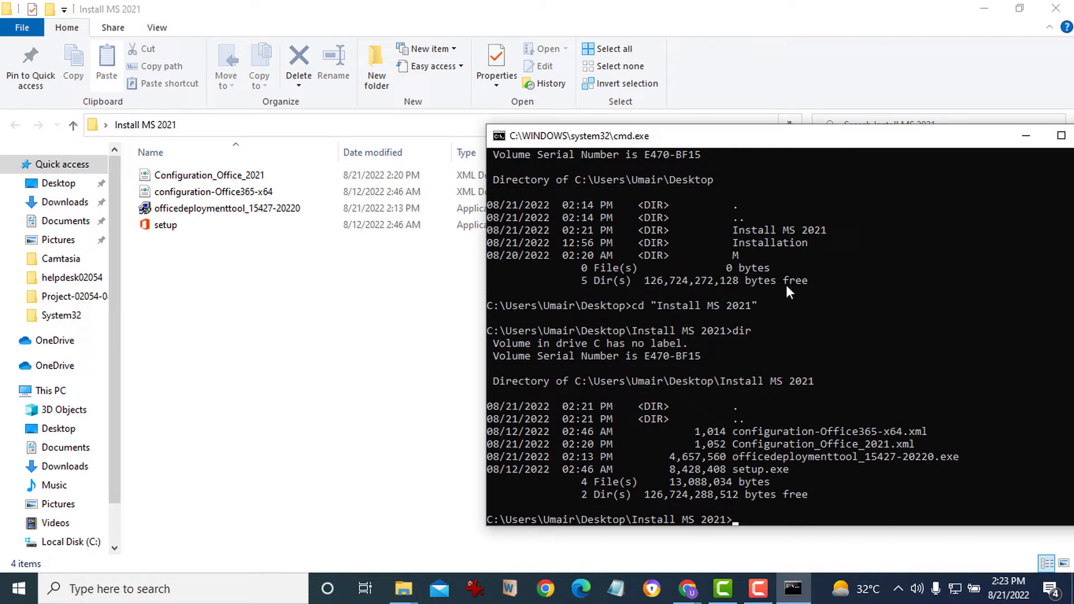
# Reposition and enlarge the Command Prompt window and run setup.exe /download Configuration_Office_2021.xml
pyautogui.moveTo(746, 138); pyautogui.dragTo(539, 110)
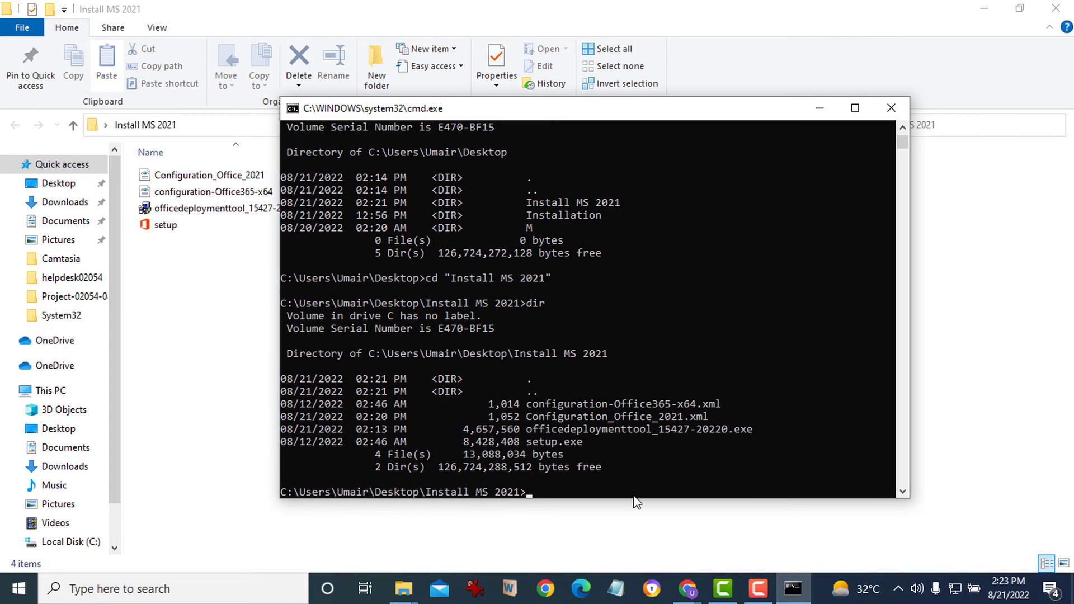
pyautogui.moveTo(634, 504); pyautogui.dragTo(634, 537)
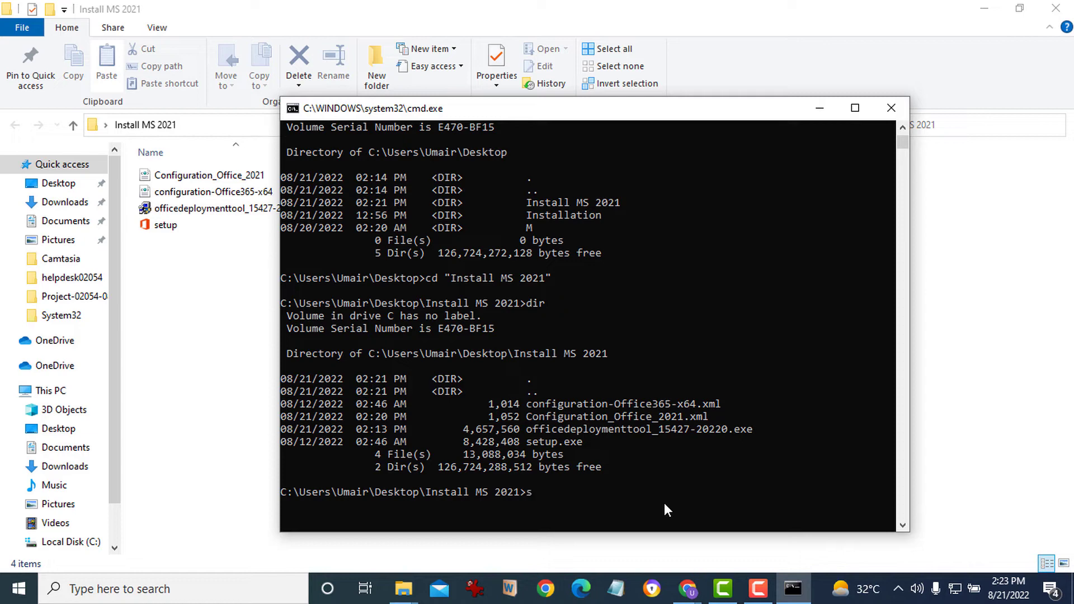
pyautogui.write('setup.exe /downl')
pyautogui.press('Tab')
pyautogui.press('Tab')
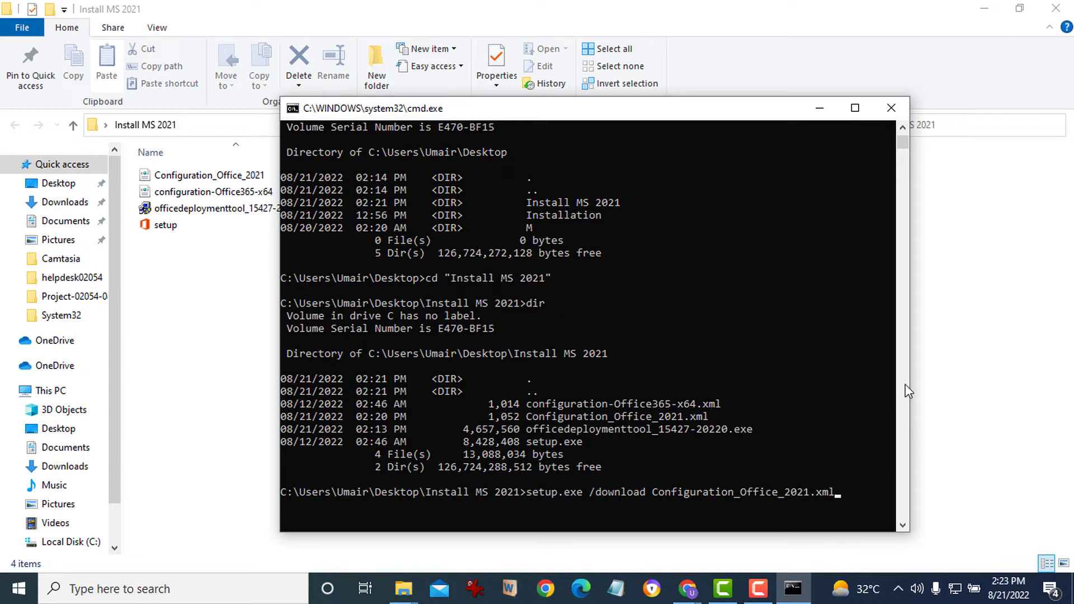
pyautogui.moveTo(911, 377); pyautogui.dragTo(1015, 386)
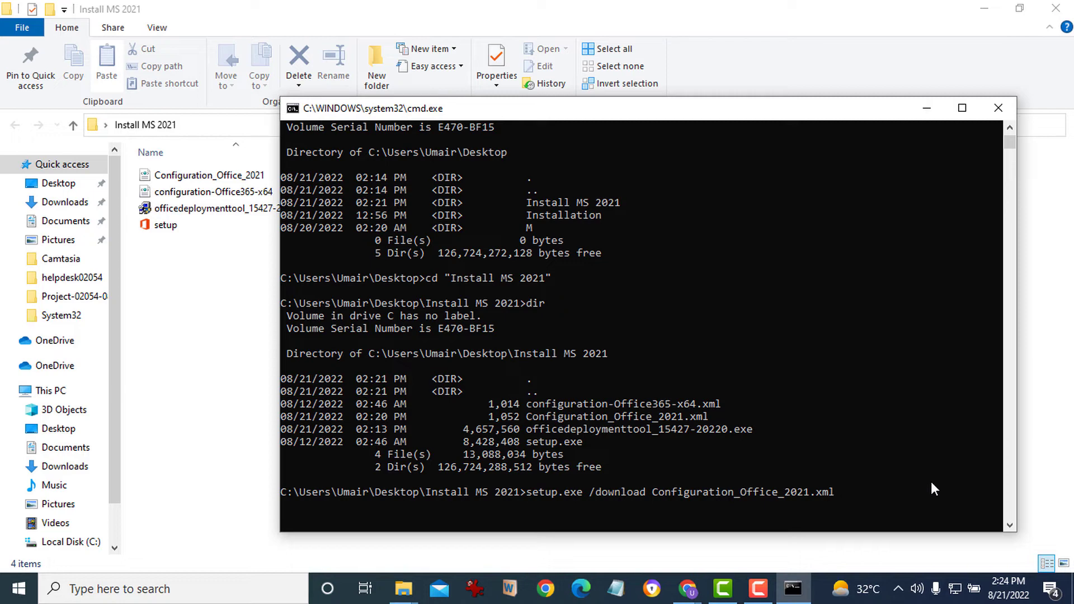
pyautogui.press('Return')
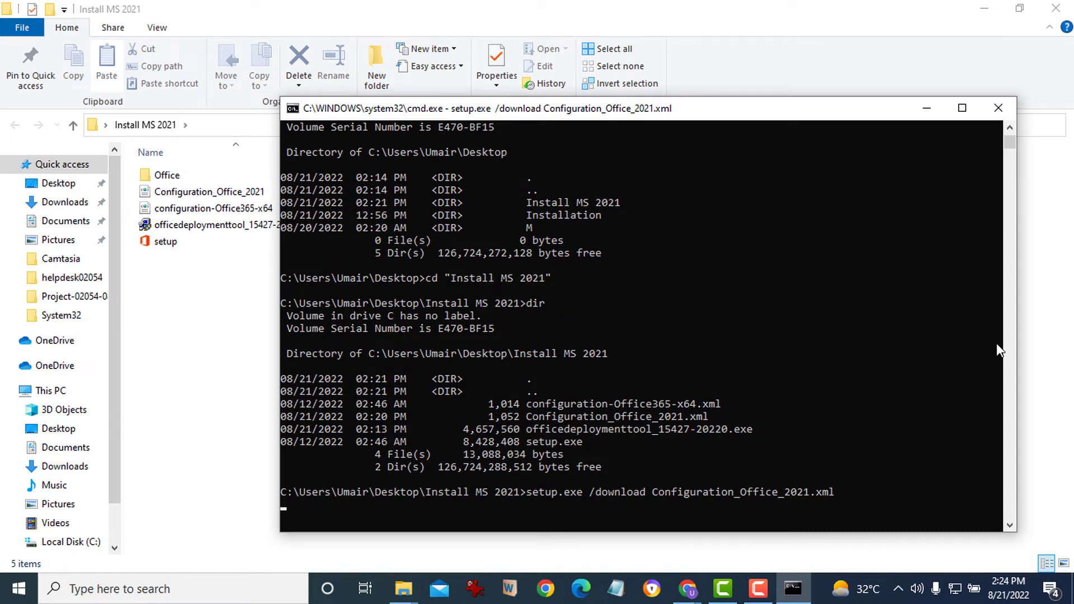
# Look inside the new Office folder in Install MS 2021 and check its size on disk in its properties
pyautogui.moveTo(669, 109); pyautogui.dragTo(710, 103)
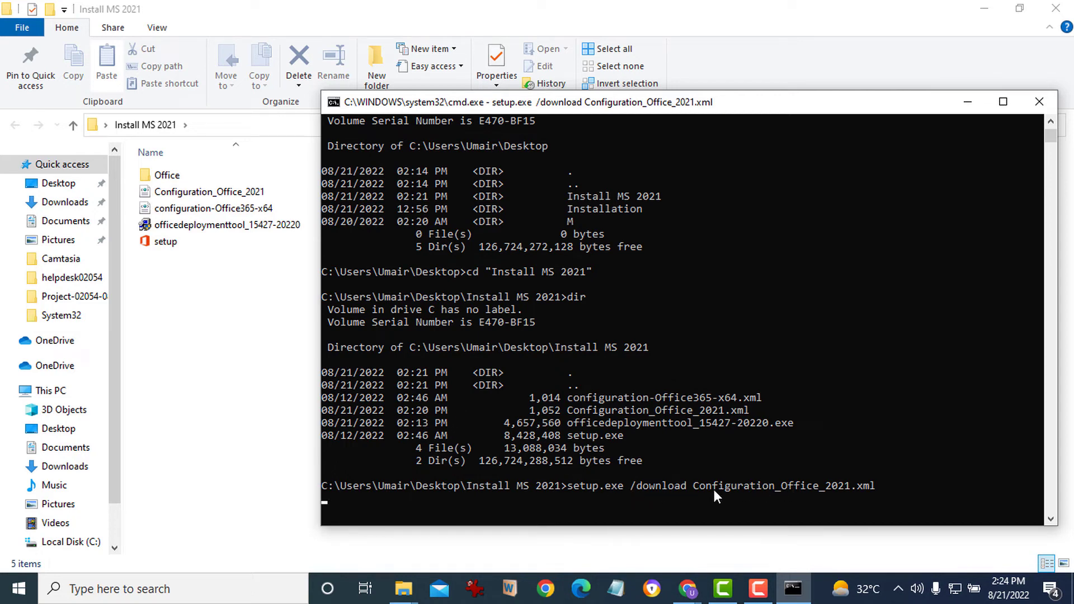
pyautogui.click(168, 176)
pyautogui.doubleClick(170, 178)
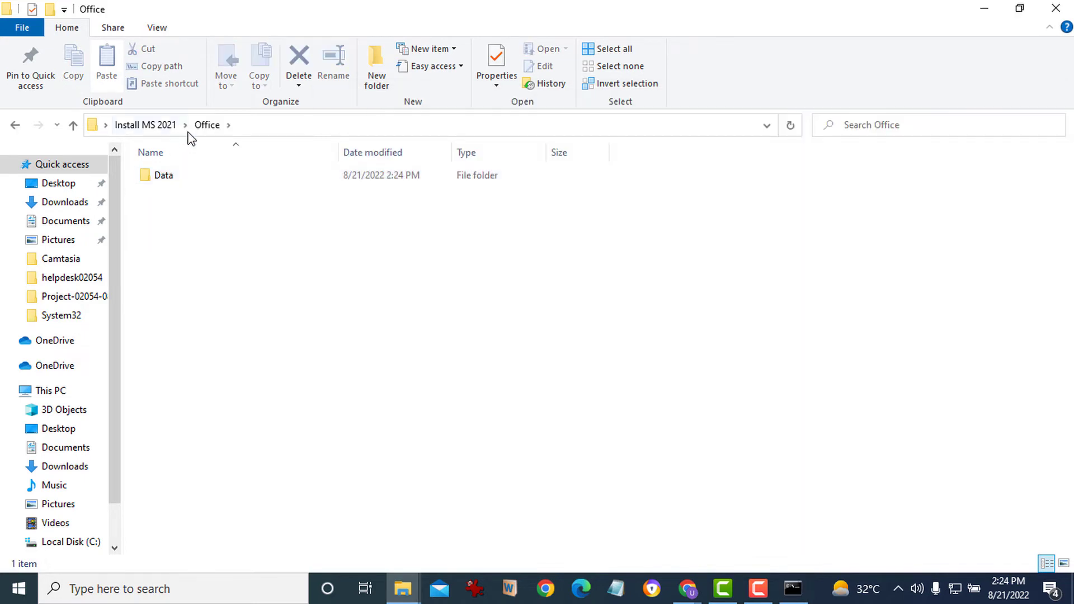
pyautogui.click(167, 130)
pyautogui.rightClick(166, 177)
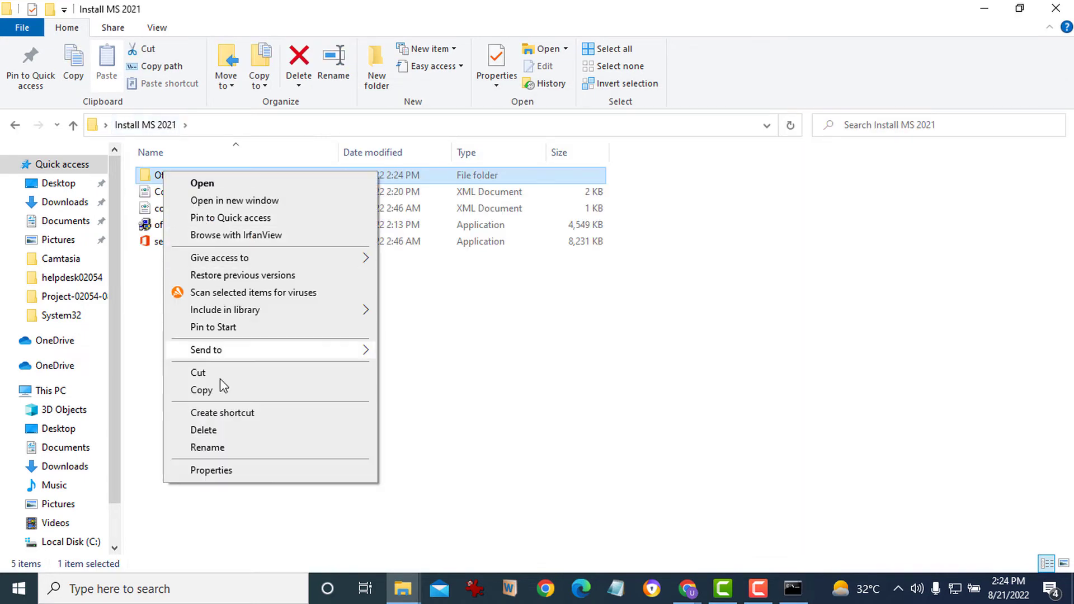
pyautogui.click(211, 470)
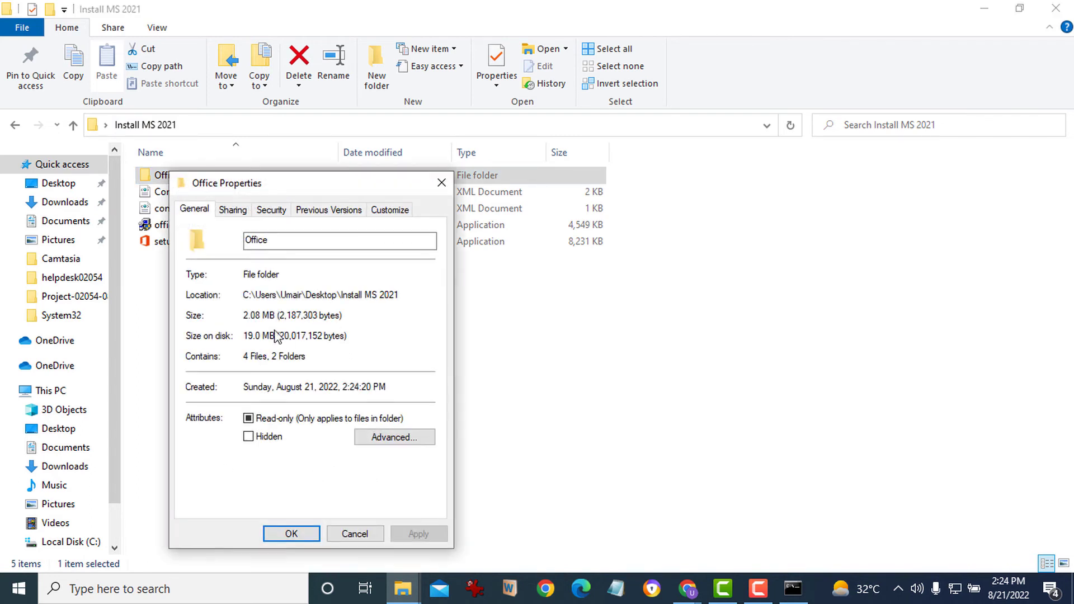
pyautogui.moveTo(265, 187); pyautogui.dragTo(470, 186)
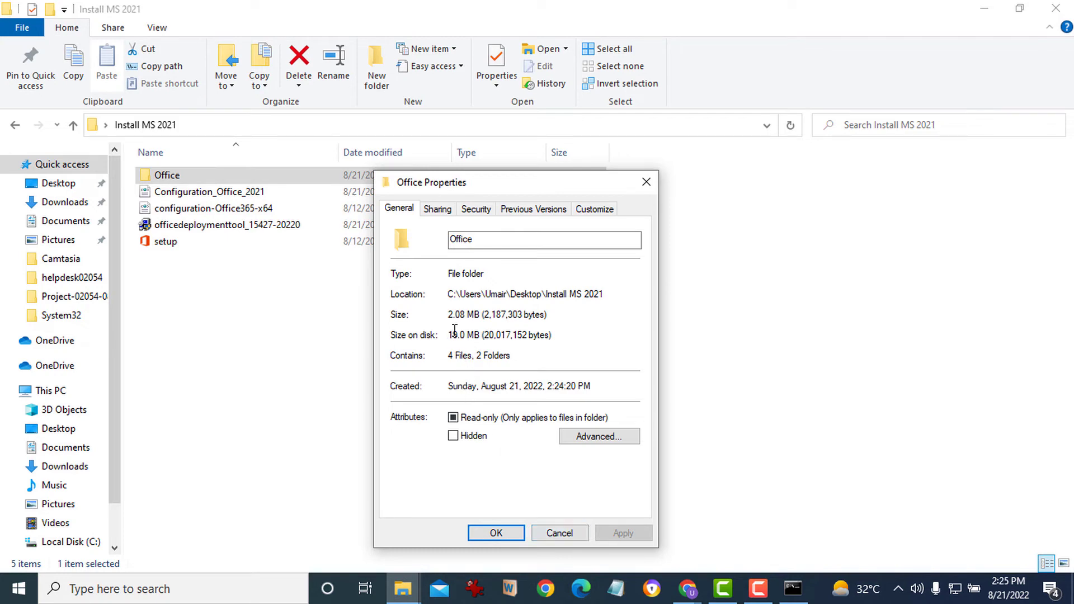
pyautogui.moveTo(457, 336); pyautogui.dragTo(548, 336)
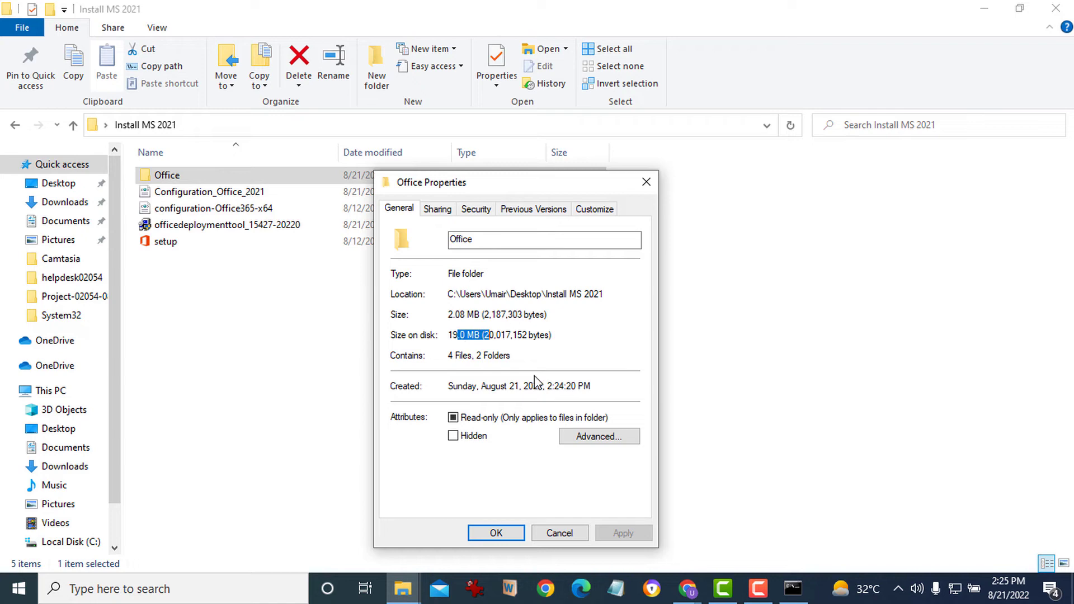
pyautogui.click(555, 533)
# Reopen the Office folder's properties to recheck the download size, compare with the running Command Prompt, and close the properties
pyautogui.rightClick(198, 178)
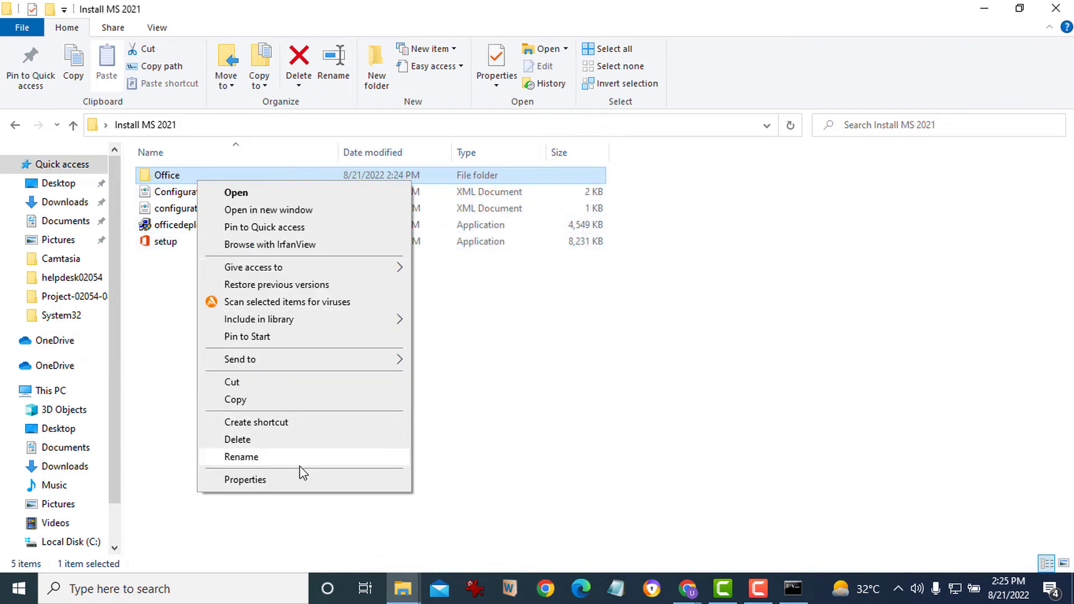
pyautogui.click(302, 479)
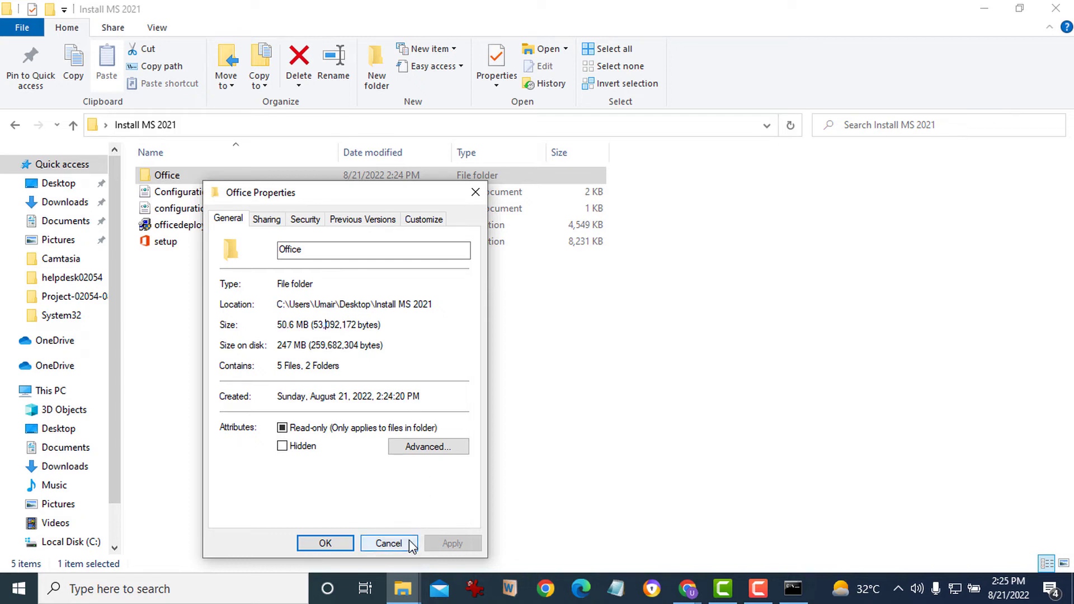
pyautogui.click(793, 589)
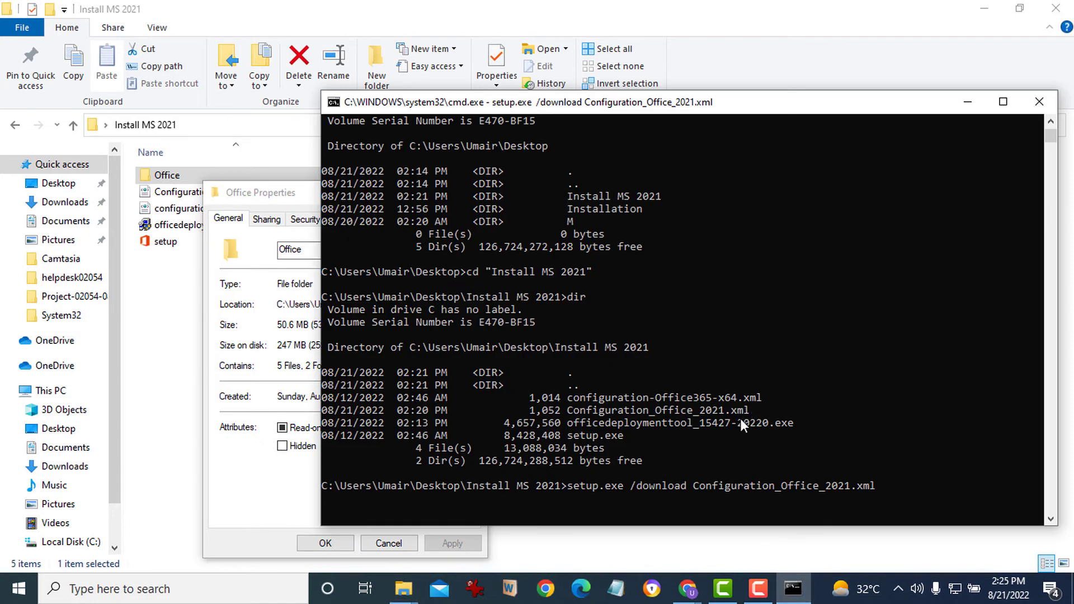
pyautogui.moveTo(700, 110); pyautogui.dragTo(712, 90)
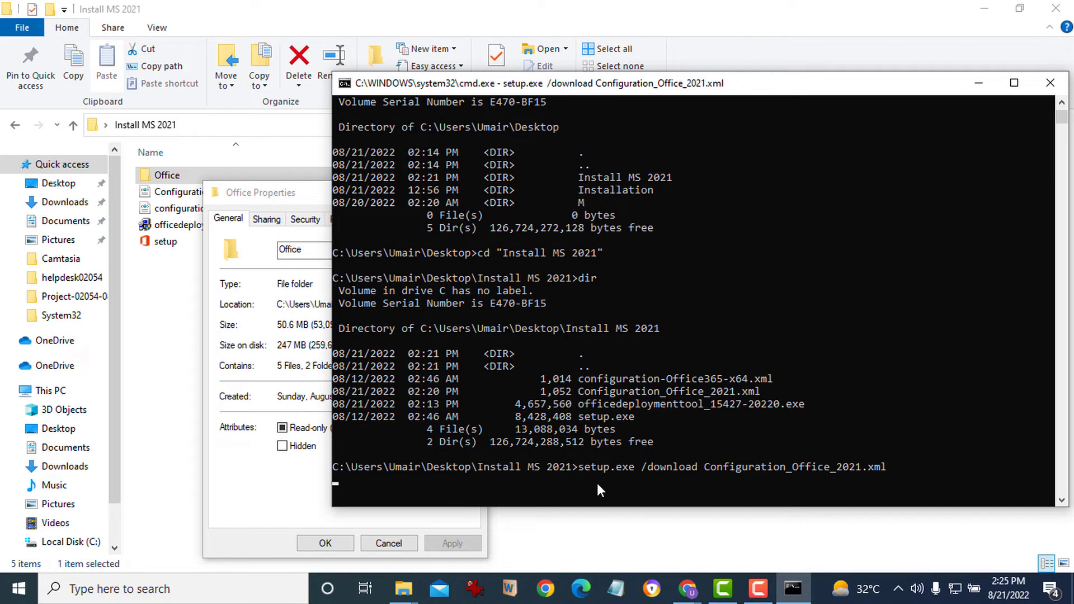
pyautogui.click(321, 193)
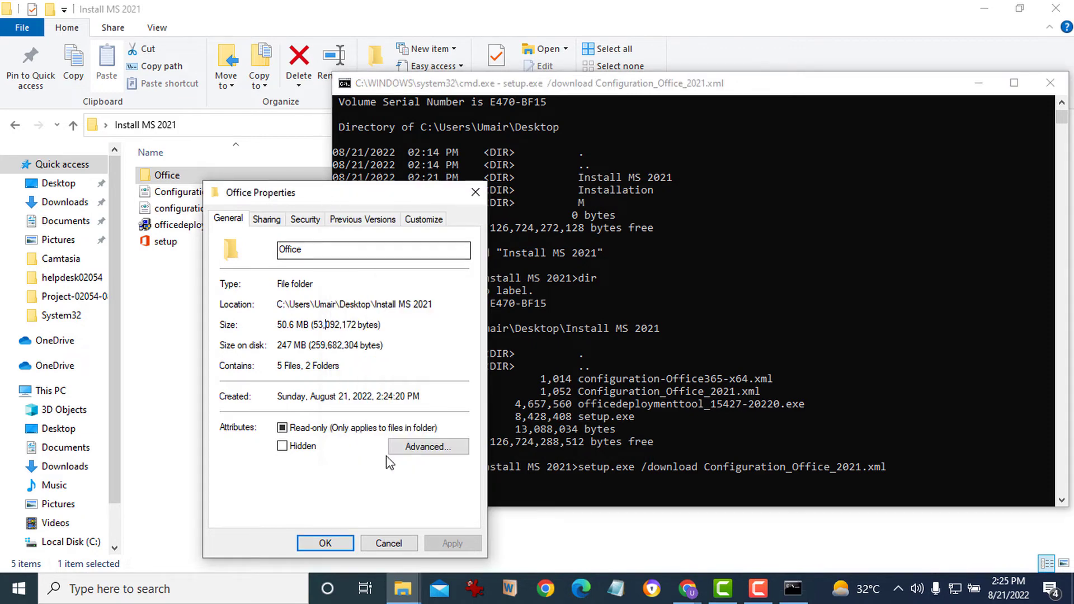
pyautogui.click(395, 539)
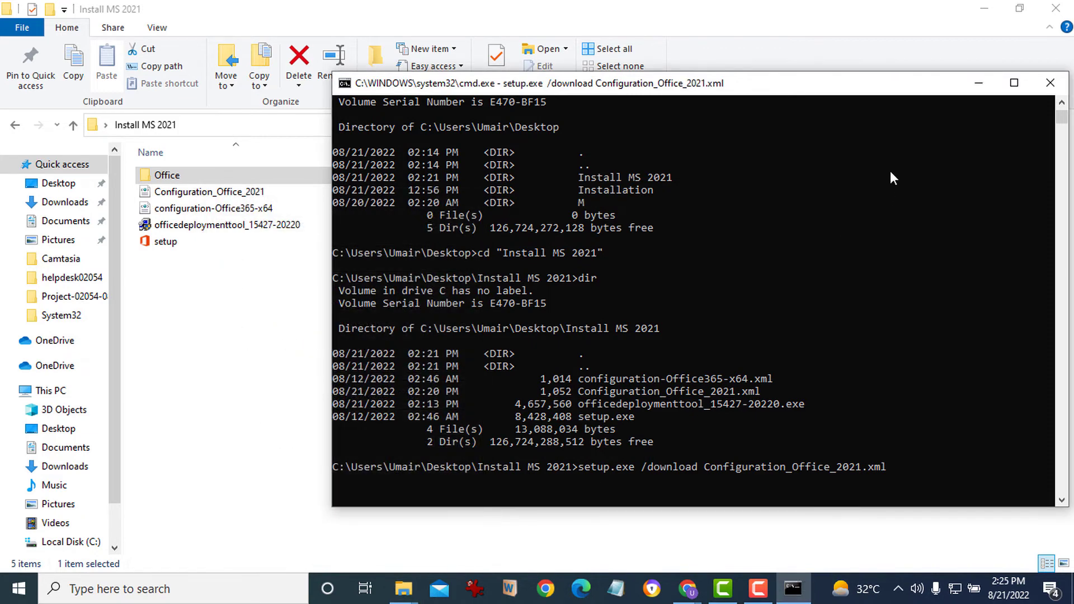
# Minimize the Command Prompt and check the updated size of the Office folder in its properties
pyautogui.click(980, 85)
pyautogui.rightClick(212, 176)
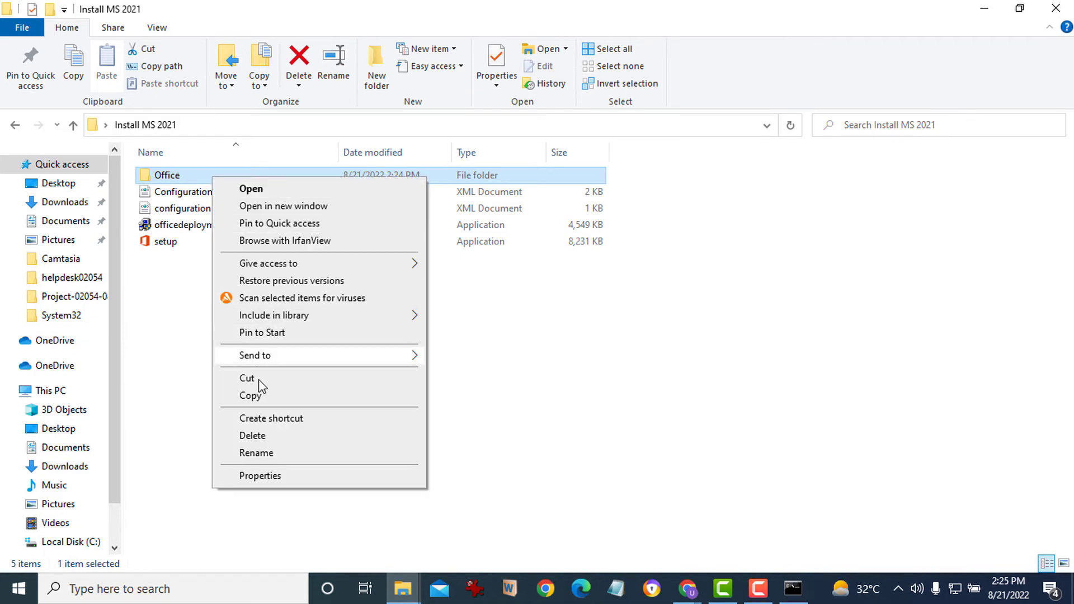
pyautogui.click(259, 476)
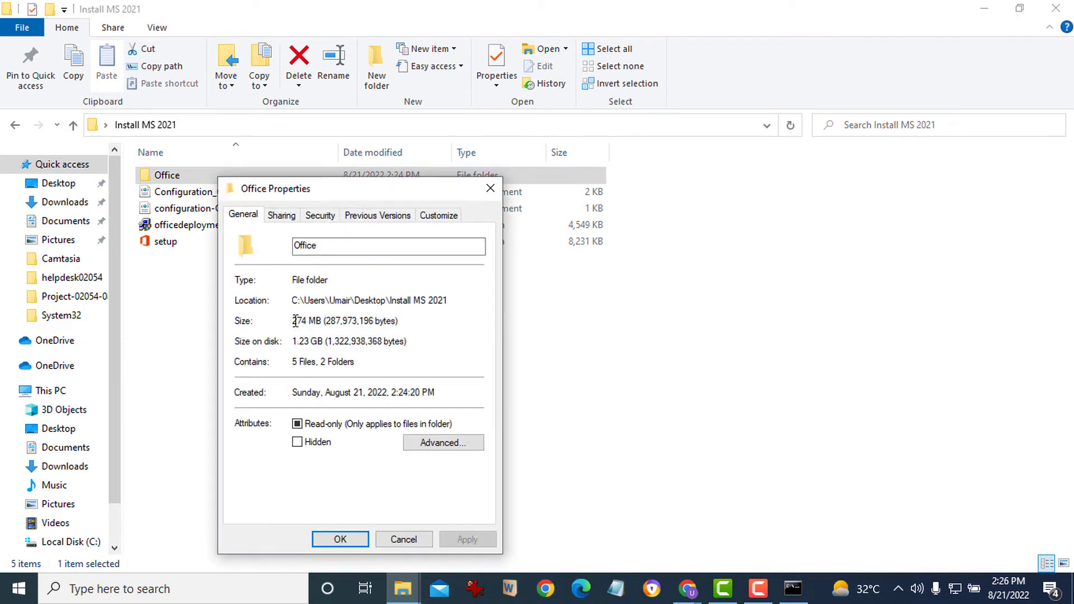
pyautogui.moveTo(294, 320); pyautogui.dragTo(332, 321)
pyautogui.click(626, 358)
# Minimize the Install MS 2021 window, close the Office properties, and open the desktop's Installation folder in a maximized window
pyautogui.click(984, 9)
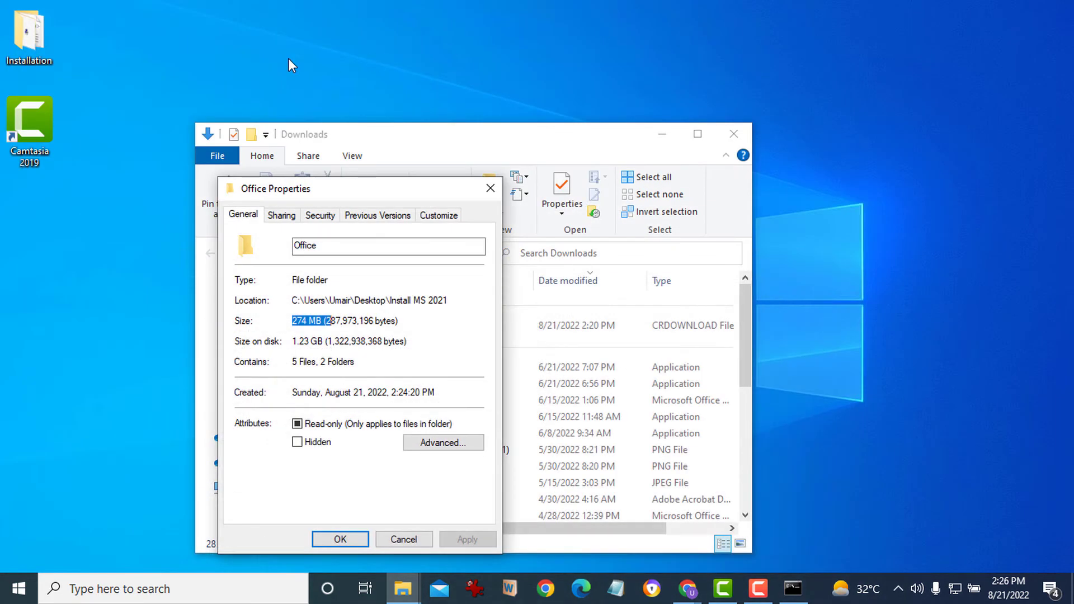
pyautogui.moveTo(407, 140); pyautogui.dragTo(557, 140)
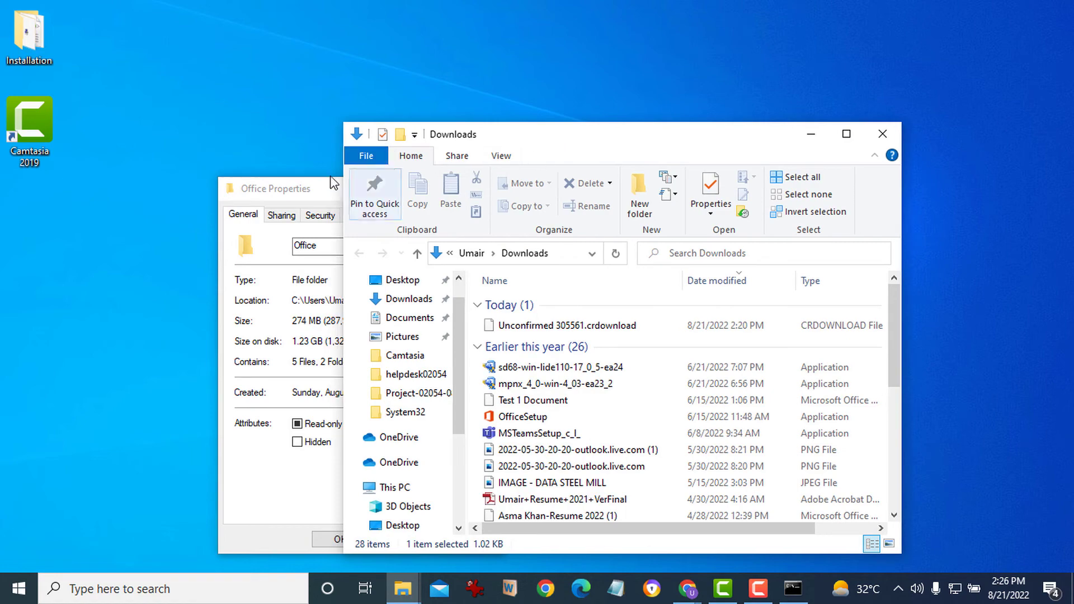
pyautogui.click(327, 191)
pyautogui.click(487, 189)
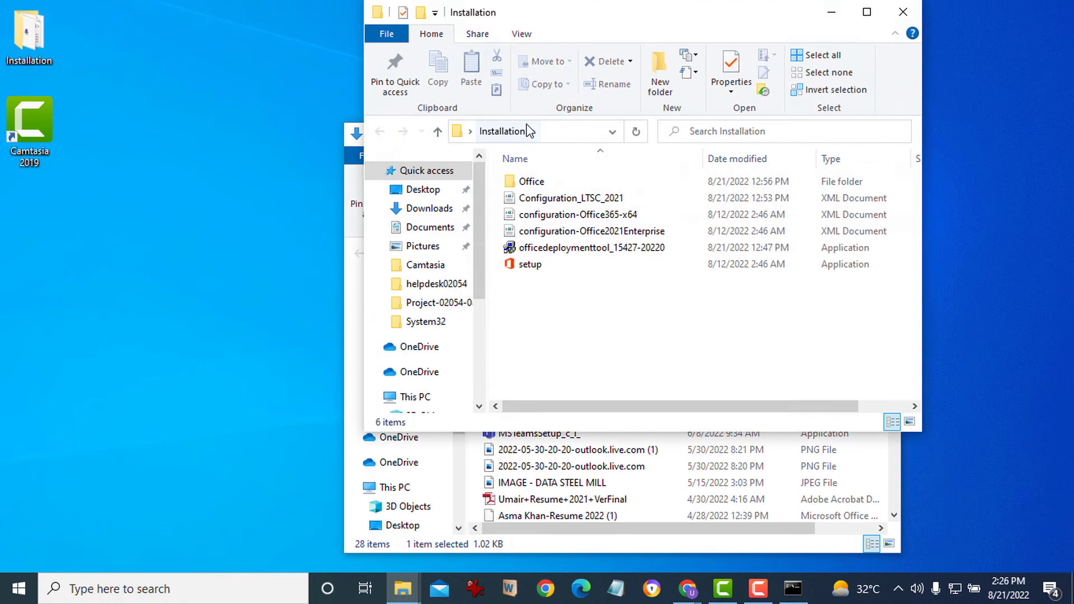
pyautogui.doubleClick(604, 17)
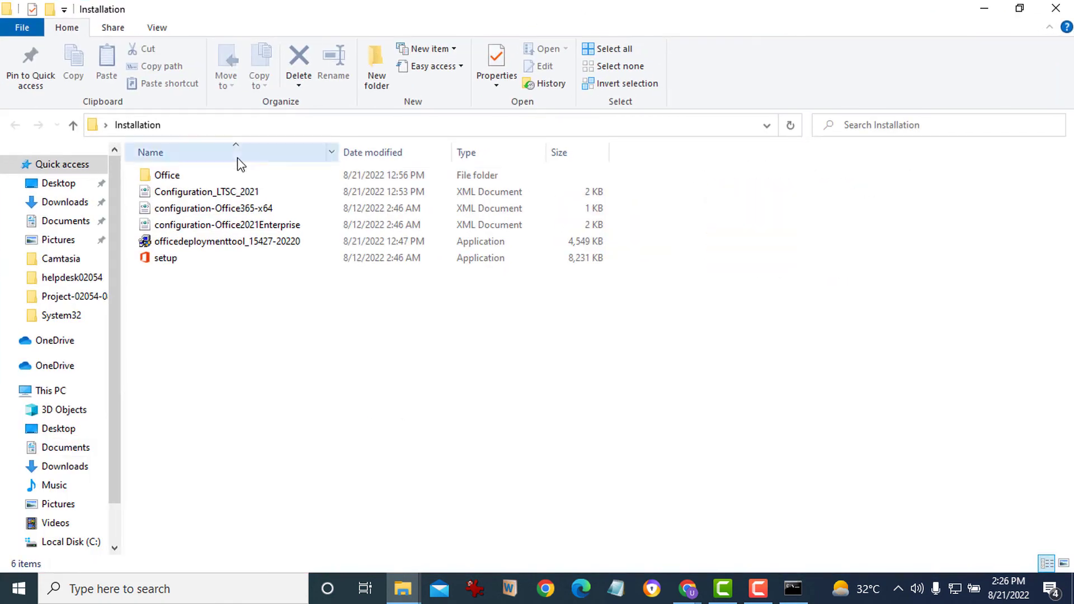
# Check the size of the Office folder inside Installation in its properties, and minimize the Installation window
pyautogui.click(202, 176)
pyautogui.rightClick(203, 176)
pyautogui.click(278, 469)
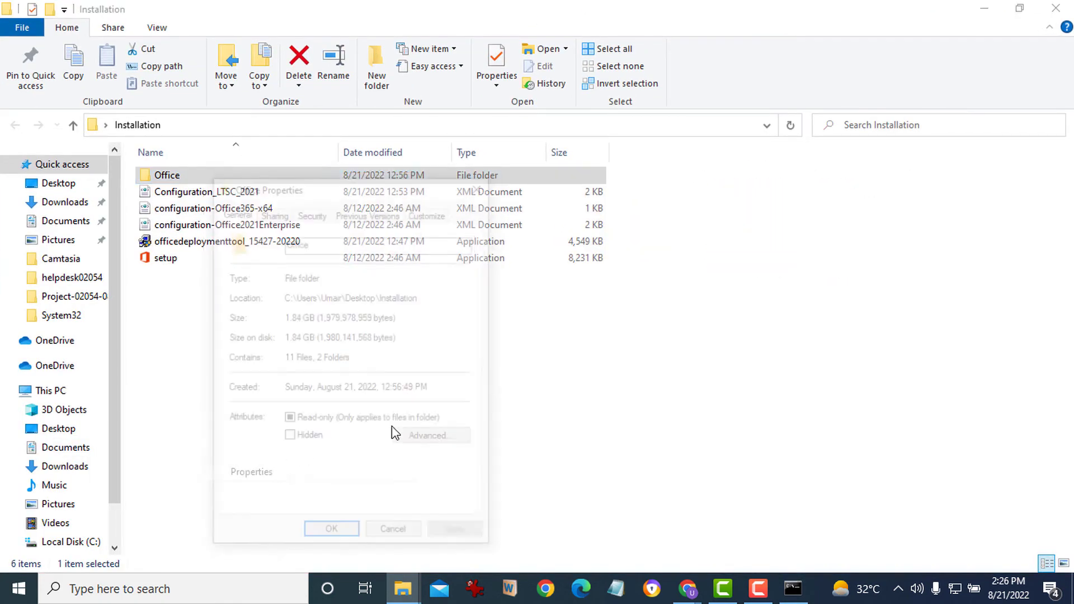
pyautogui.moveTo(289, 316); pyautogui.dragTo(360, 316)
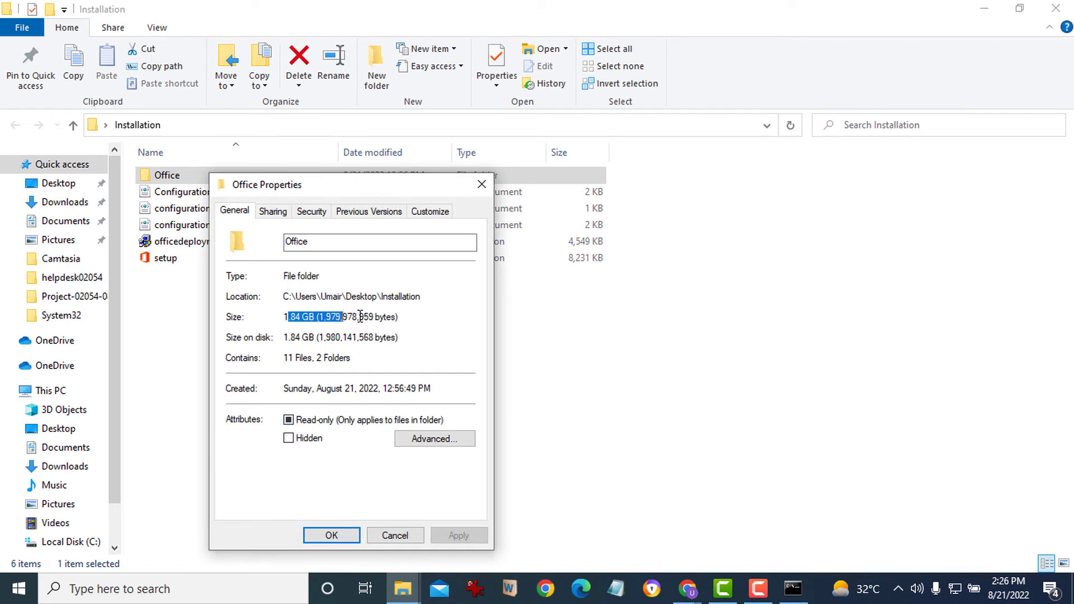
pyautogui.click(364, 317)
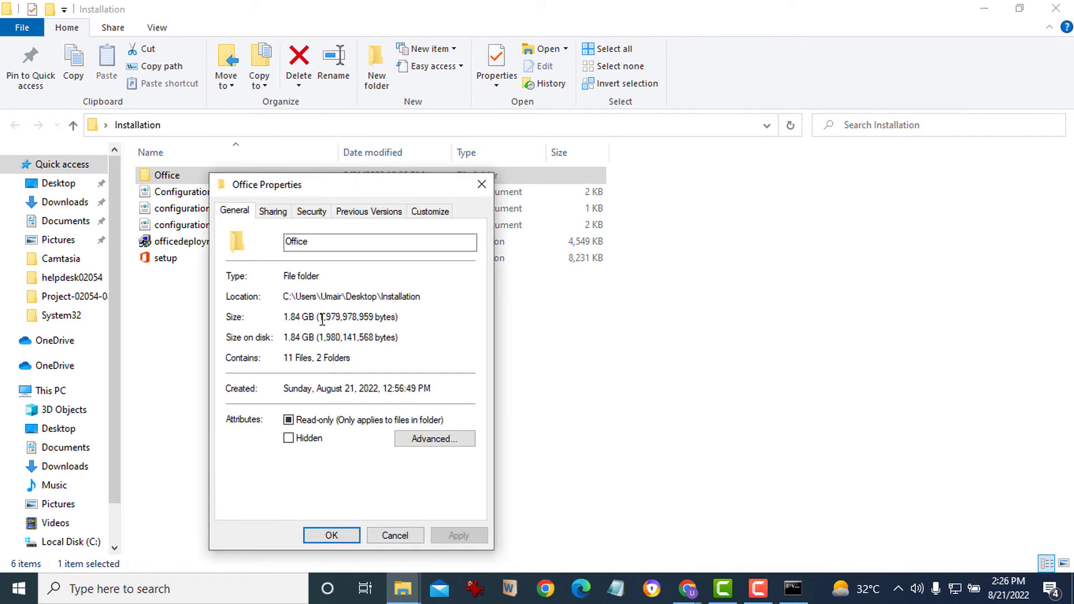
pyautogui.click(394, 535)
pyautogui.click(984, 8)
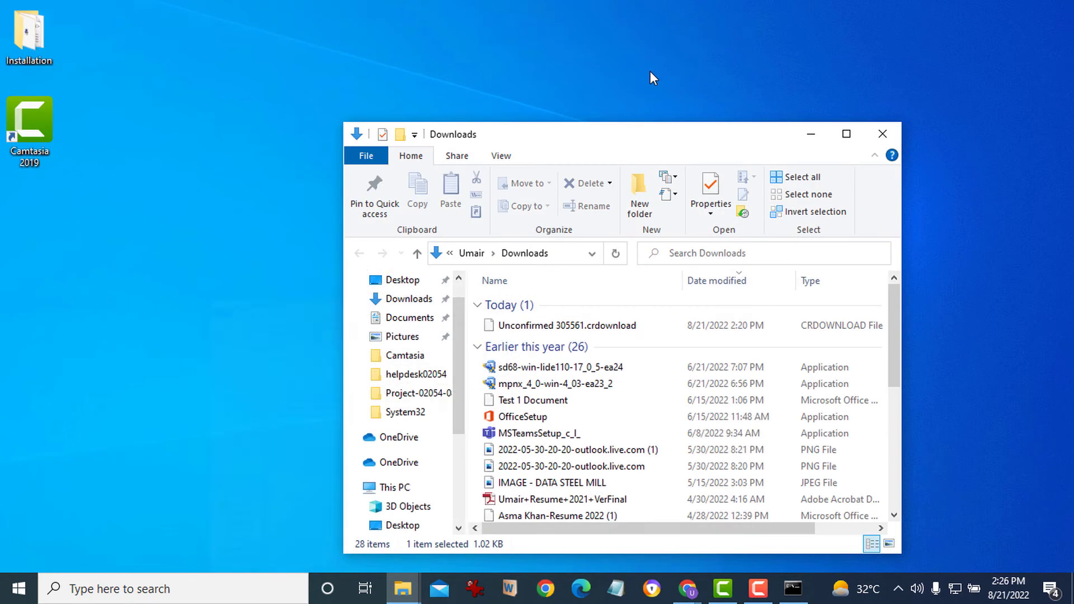
# Maximize the Downloads window and switch back to the Install MS 2021 folder window
pyautogui.doubleClick(668, 136)
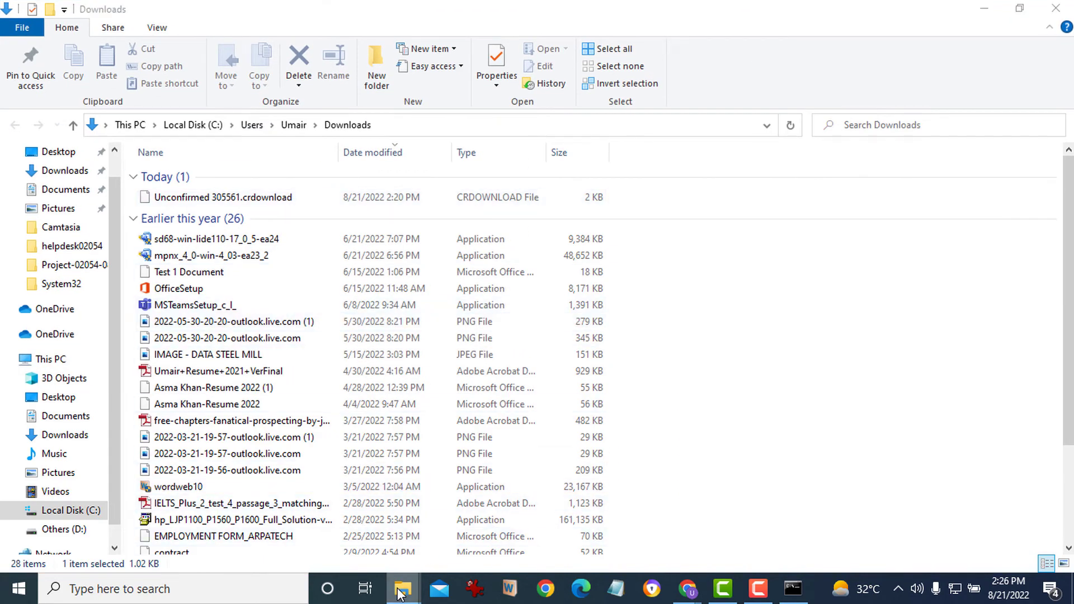
pyautogui.moveTo(400, 594)
pyautogui.click(437, 516)
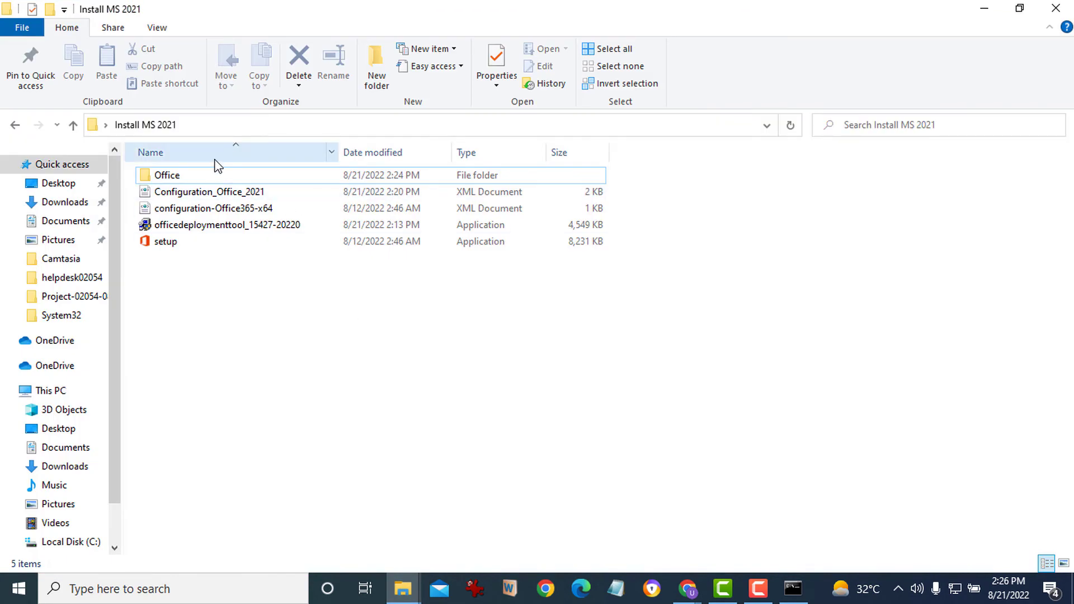
# Check the Office folder's size in its properties, then look inside the folder and return to Install MS 2021
pyautogui.rightClick(200, 175)
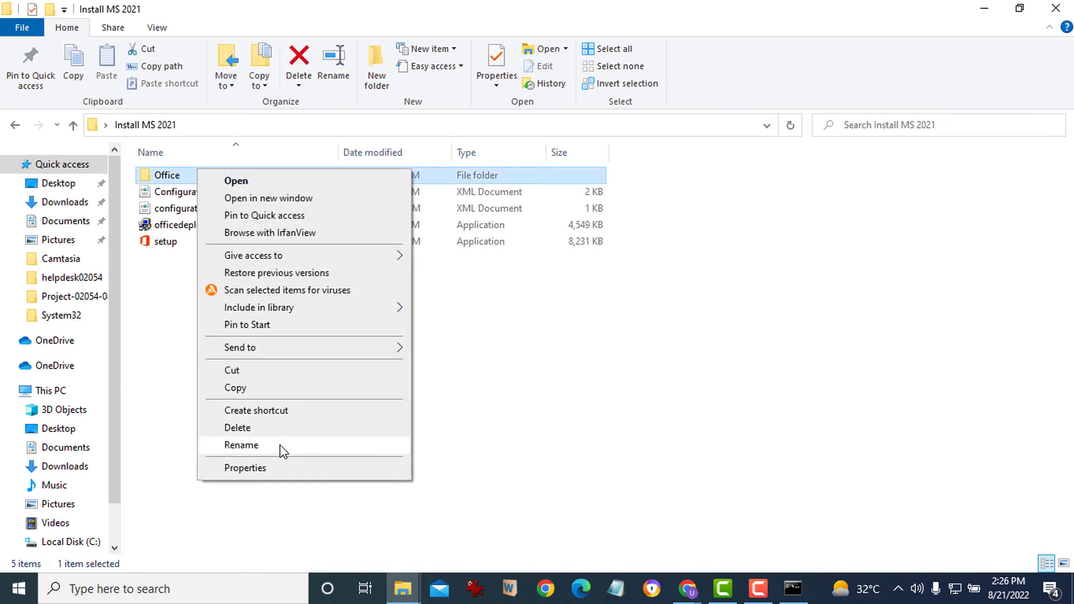
pyautogui.click(302, 468)
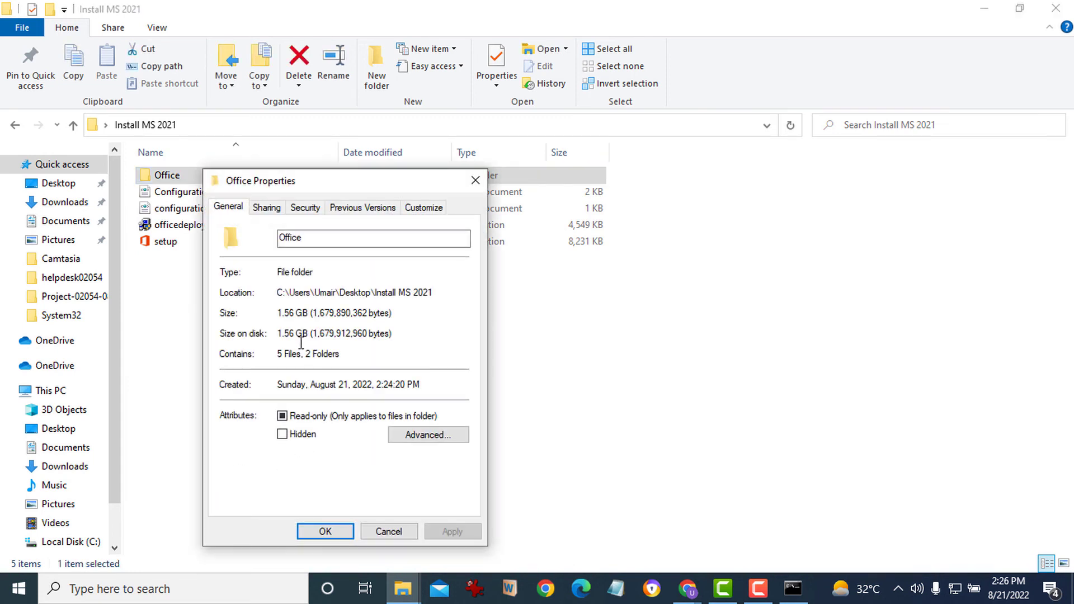
pyautogui.click(389, 529)
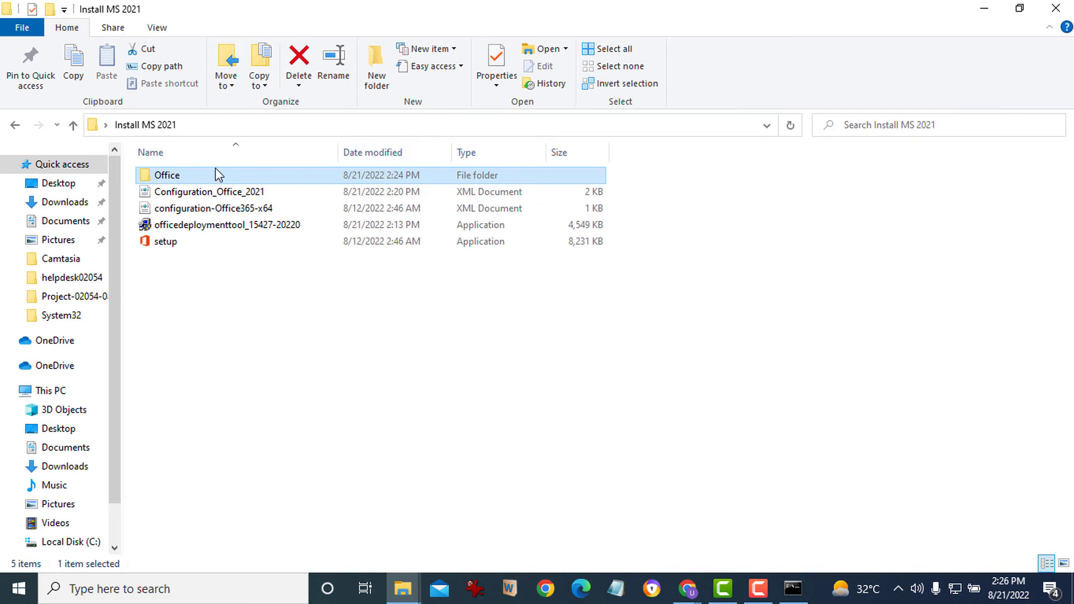
pyautogui.doubleClick(192, 173)
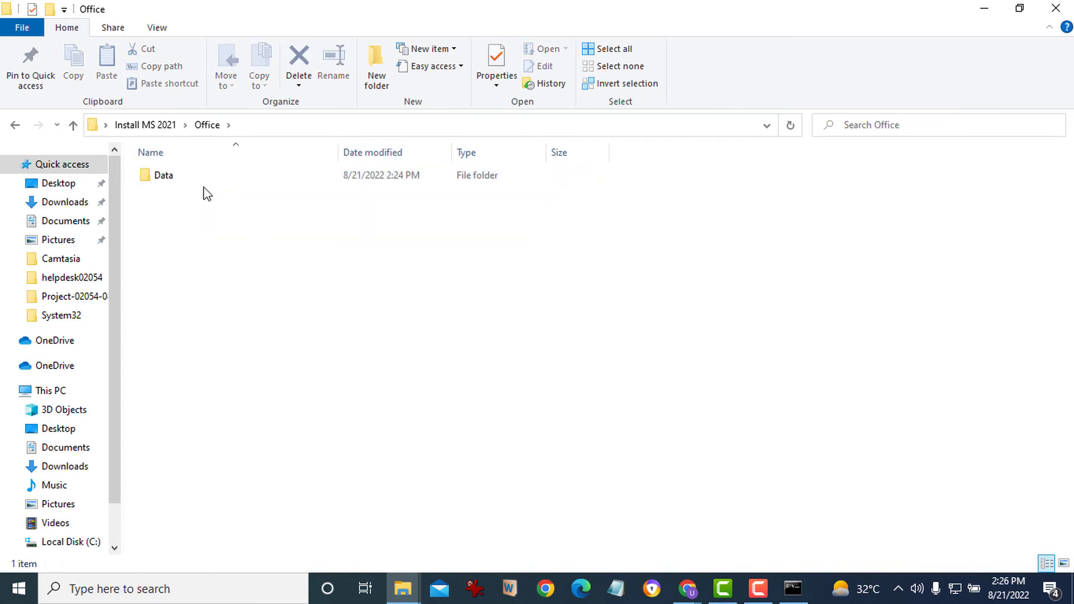
pyautogui.click(167, 125)
# Recheck the Office folder's size twice in its properties, closing the dialog each time
pyautogui.rightClick(176, 175)
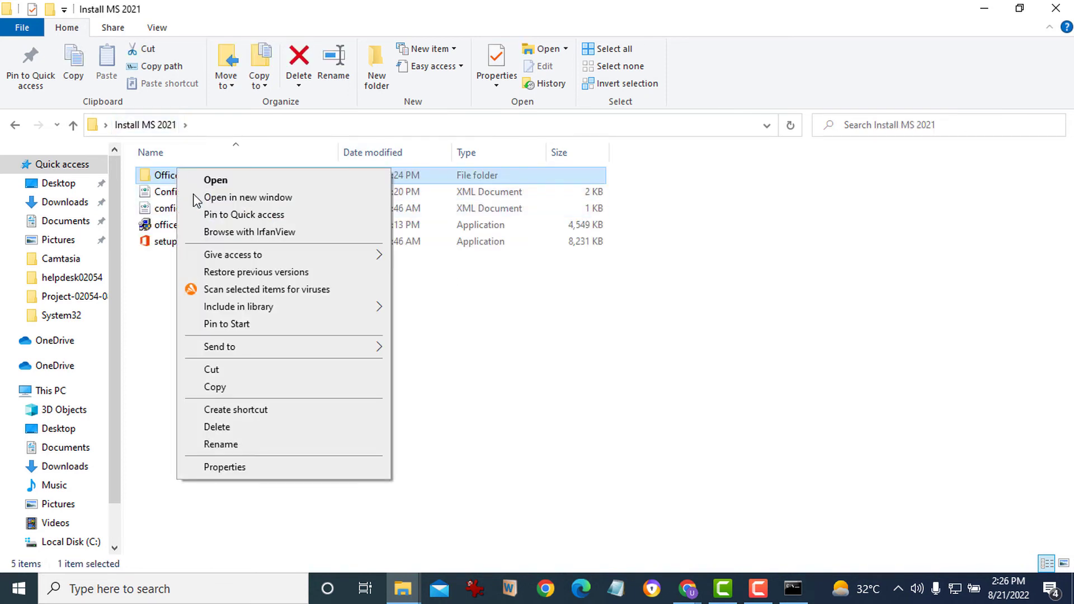
pyautogui.click(241, 469)
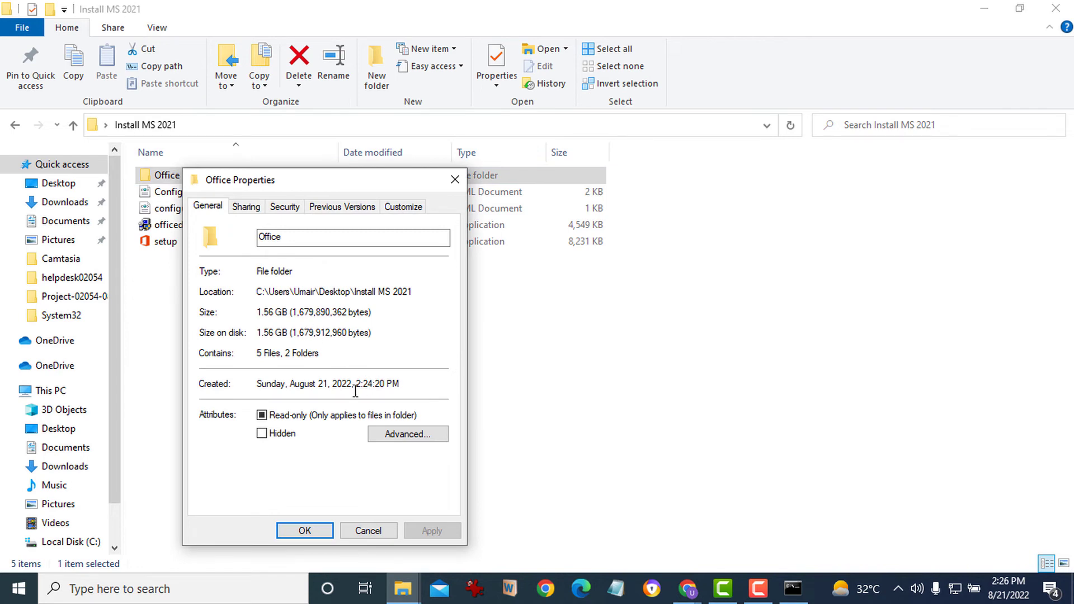
pyautogui.click(368, 530)
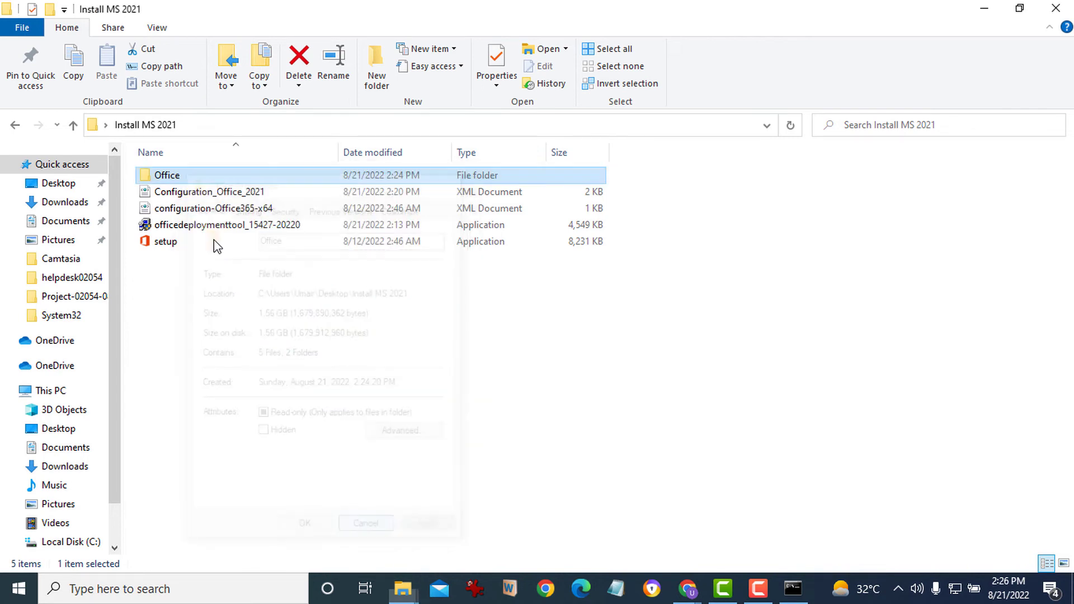
pyautogui.rightClick(185, 175)
pyautogui.click(269, 477)
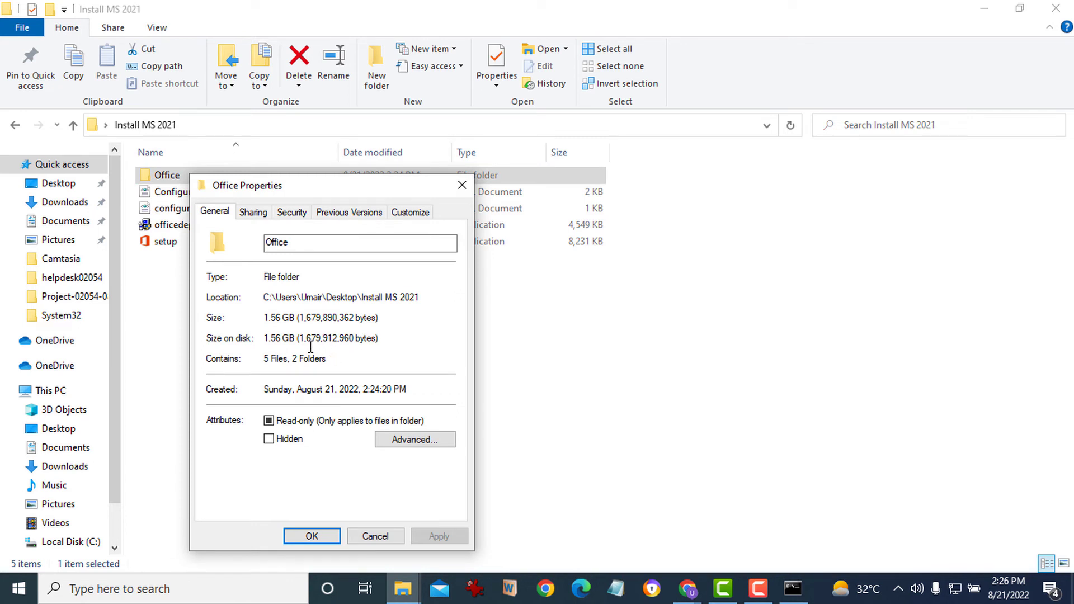
pyautogui.click(389, 538)
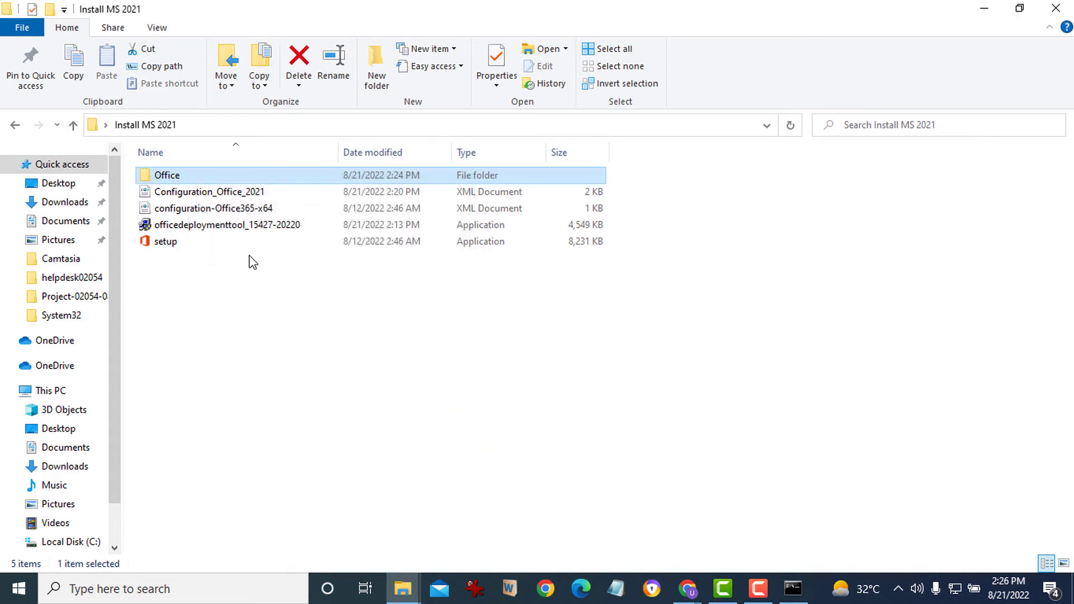
# Look at the running download command in the Command Prompt and reopen the Office folder's properties to check its size
pyautogui.click(790, 588)
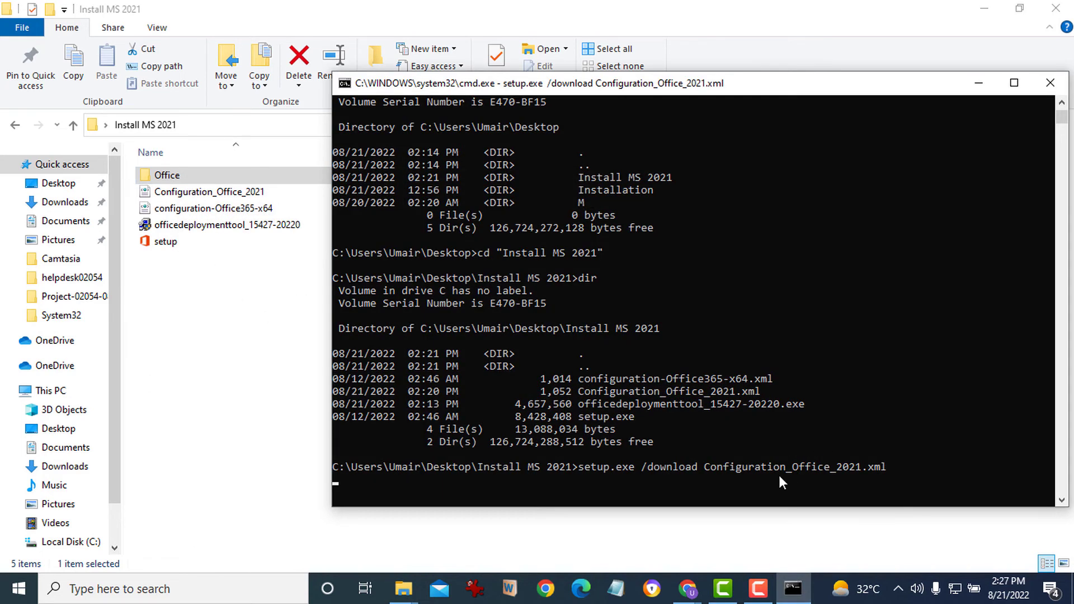
pyautogui.moveTo(753, 90); pyautogui.dragTo(756, 66)
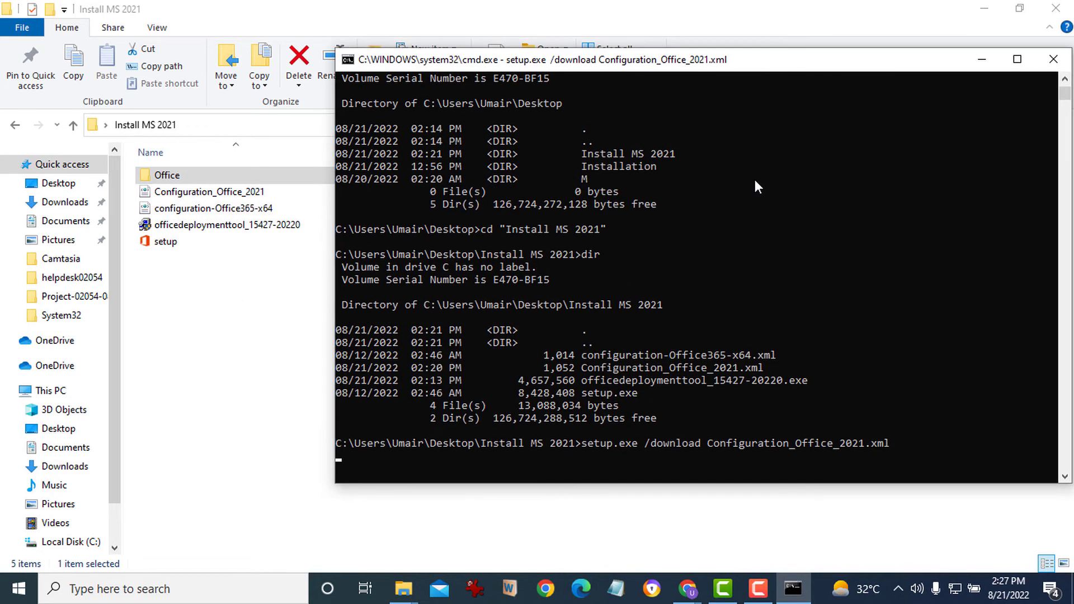
pyautogui.scroll(-2, 747, 358)
pyautogui.scroll(1, 746, 358)
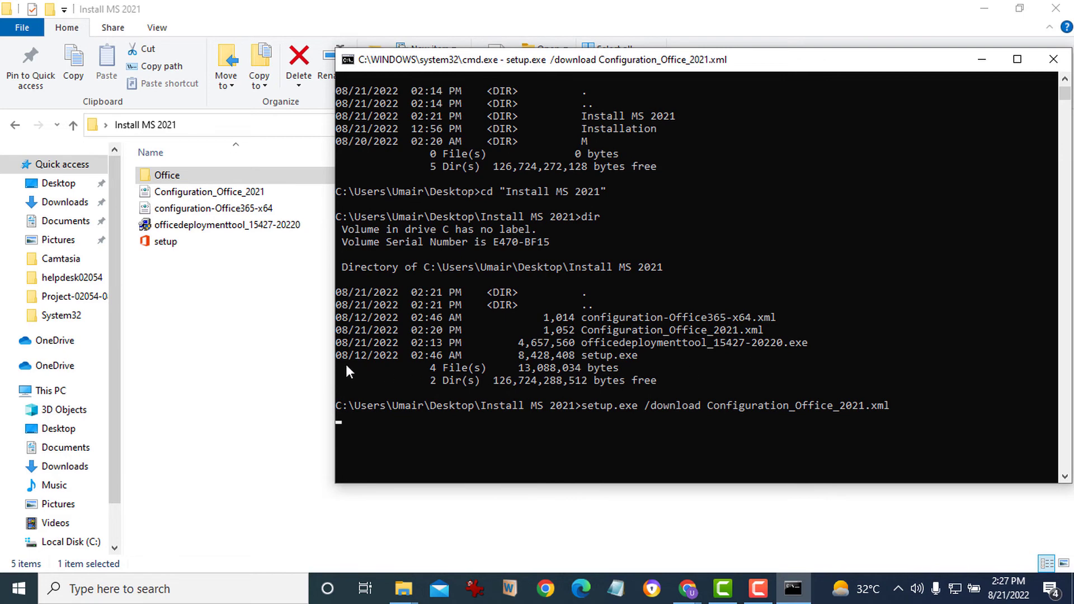
pyautogui.click(288, 372)
pyautogui.rightClick(178, 177)
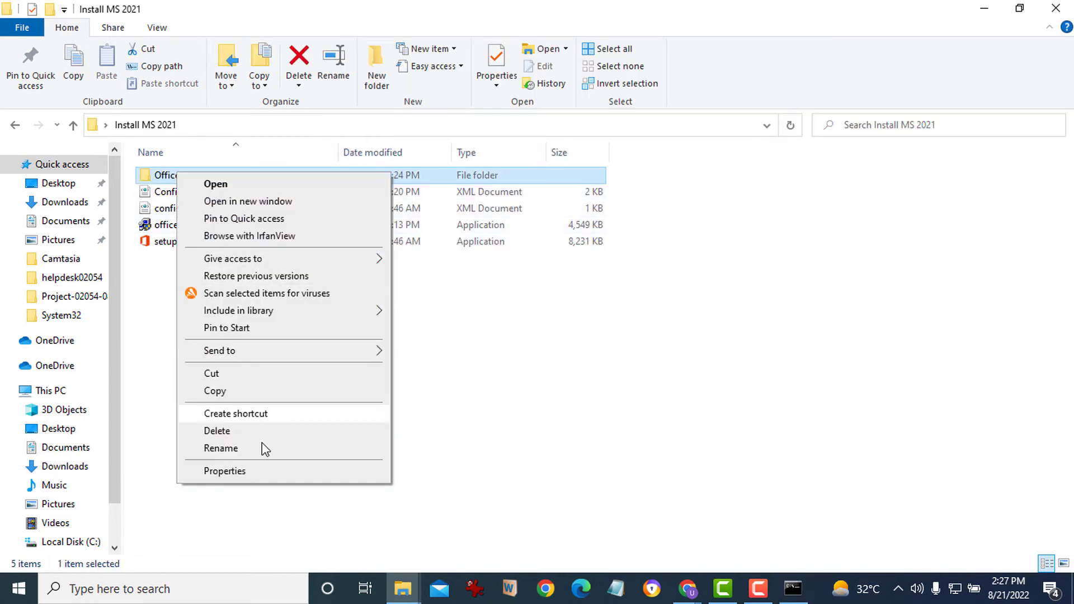
pyautogui.click(264, 472)
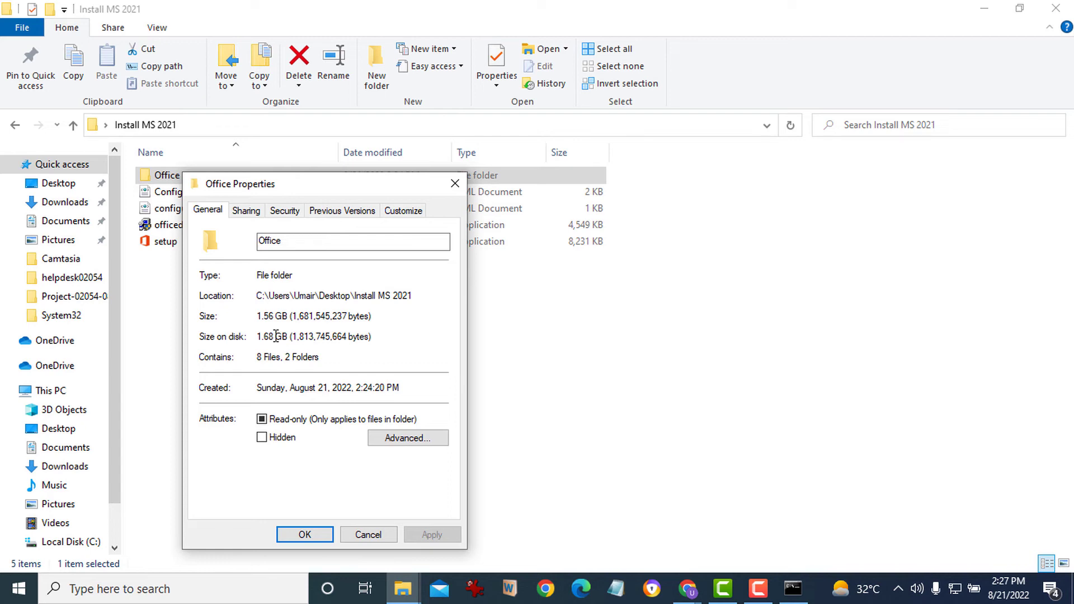
# Arrange the Command Prompt and the Office properties dialog side by side to check whether the download command has finished
pyautogui.click(793, 592)
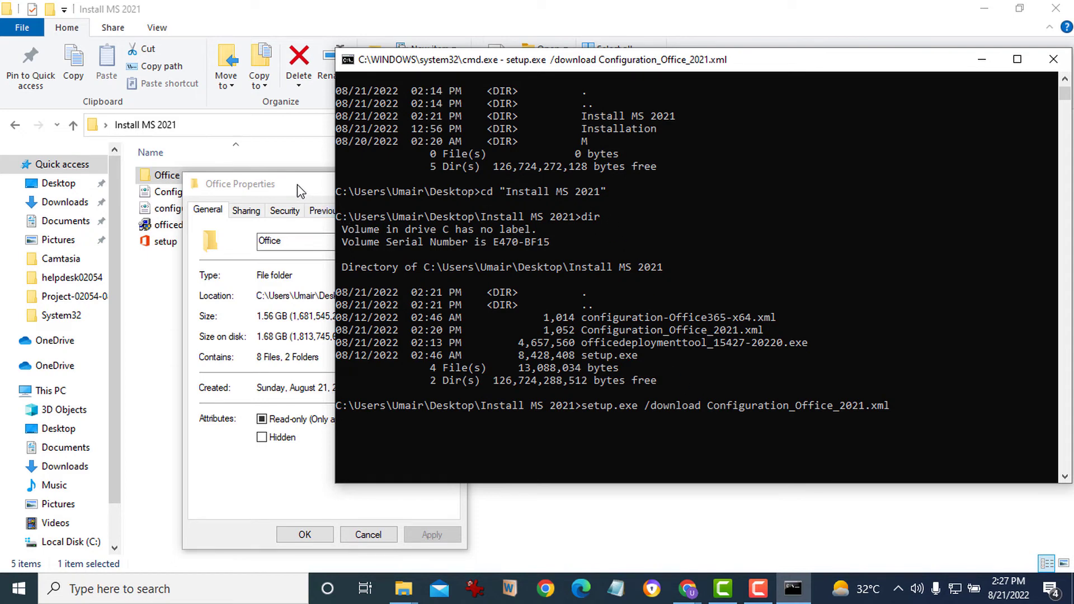
pyautogui.moveTo(297, 185); pyautogui.dragTo(261, 184)
pyautogui.moveTo(449, 62); pyautogui.dragTo(537, 69)
pyautogui.moveTo(421, 174); pyautogui.dragTo(581, 175)
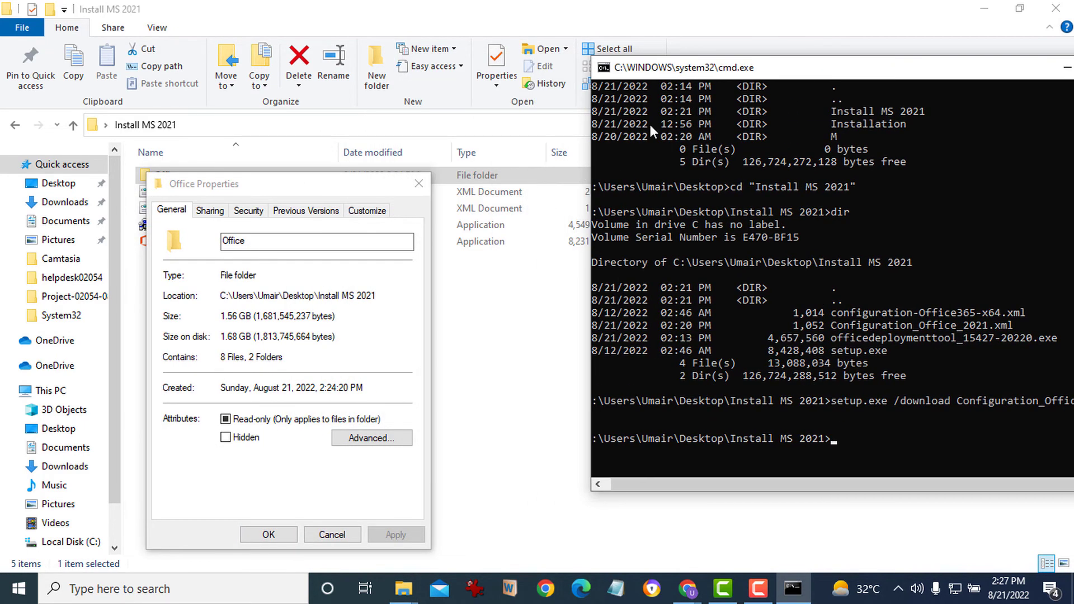
pyautogui.moveTo(795, 64); pyautogui.dragTo(777, 71)
pyautogui.scroll(-1, 780, 380)
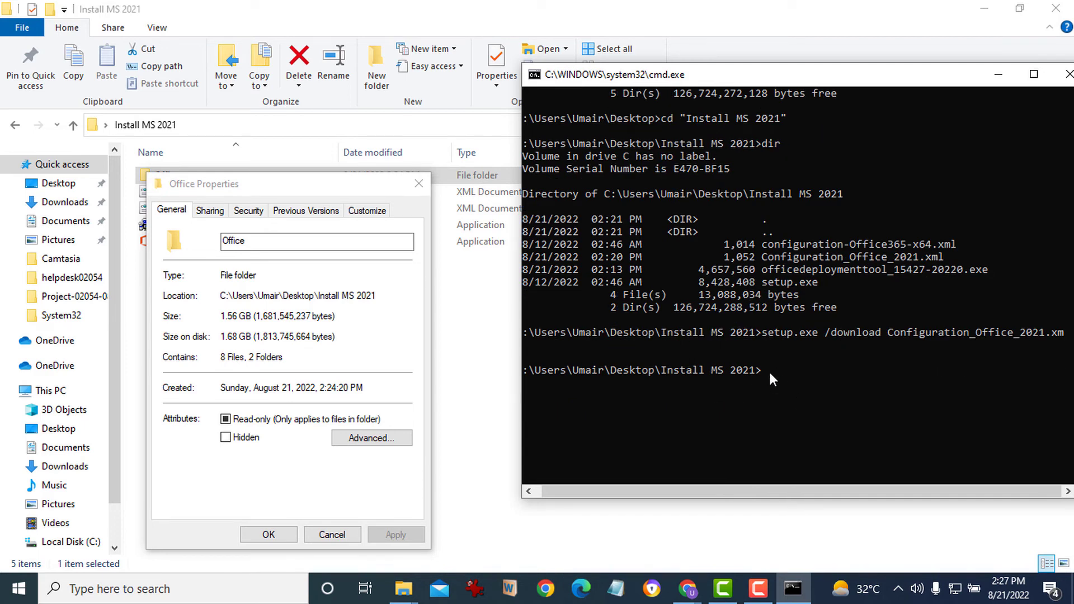
# Close the Office properties and reopen them to check the folder's size after the download, closing the dialog again
pyautogui.click(339, 534)
pyautogui.click(168, 178)
pyautogui.rightClick(168, 177)
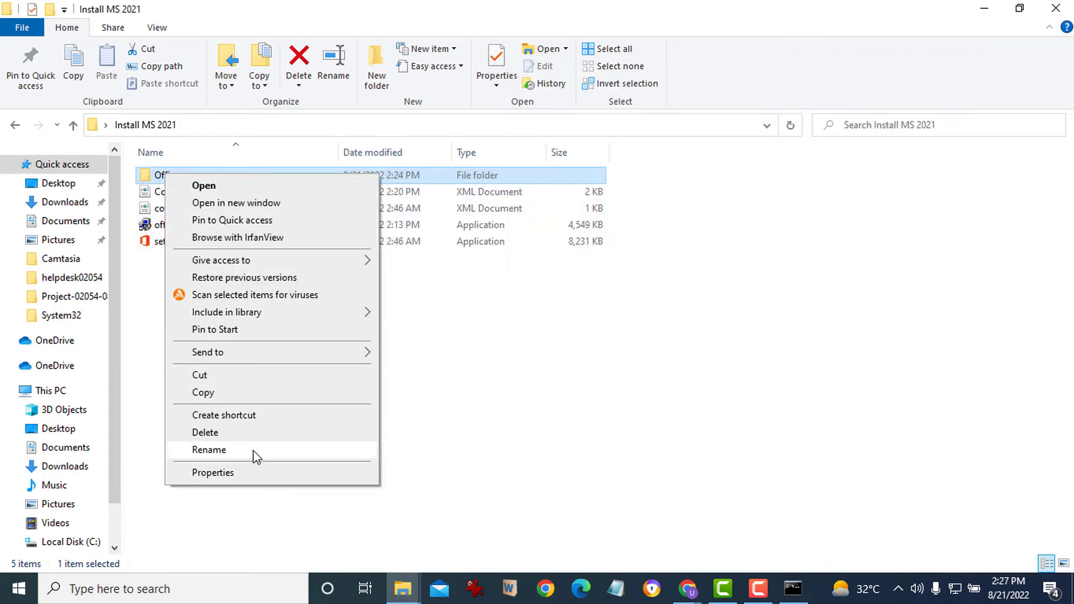
pyautogui.click(252, 472)
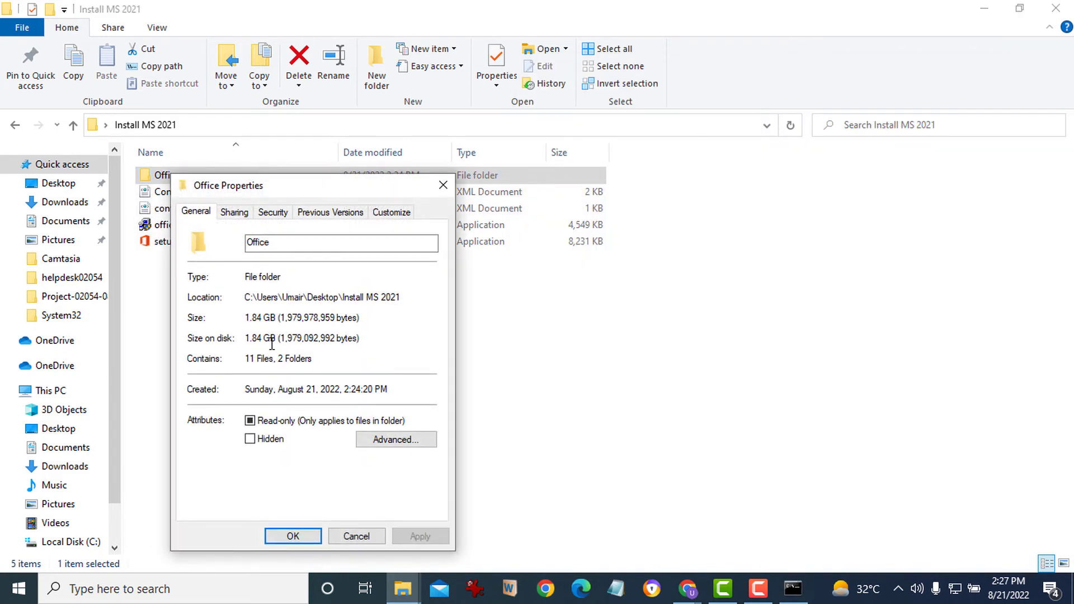
pyautogui.click(357, 535)
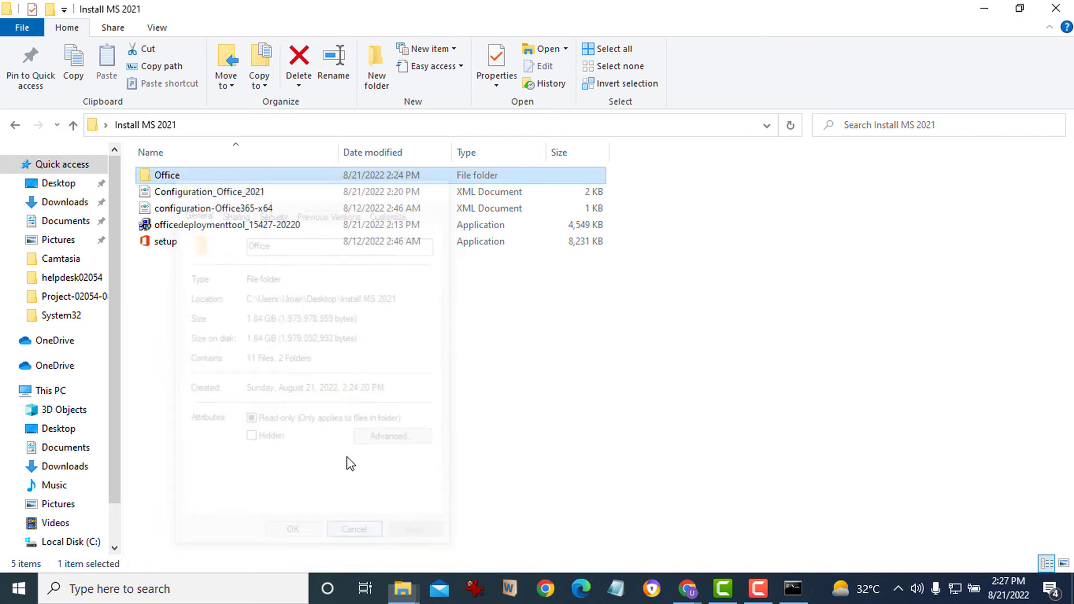
# Bring the Command Prompt forward, widen its window, and run "setup.exe /configure Configuration_Office_2021.xml"
pyautogui.click(793, 588)
pyautogui.moveTo(716, 81); pyautogui.dragTo(678, 80)
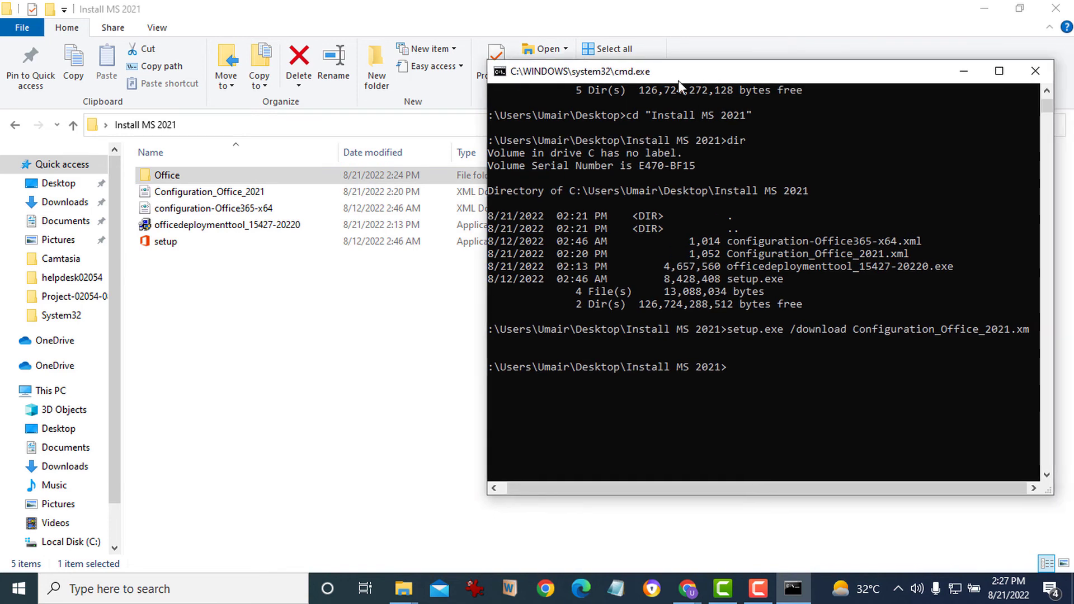
pyautogui.moveTo(481, 199); pyautogui.dragTo(226, 200)
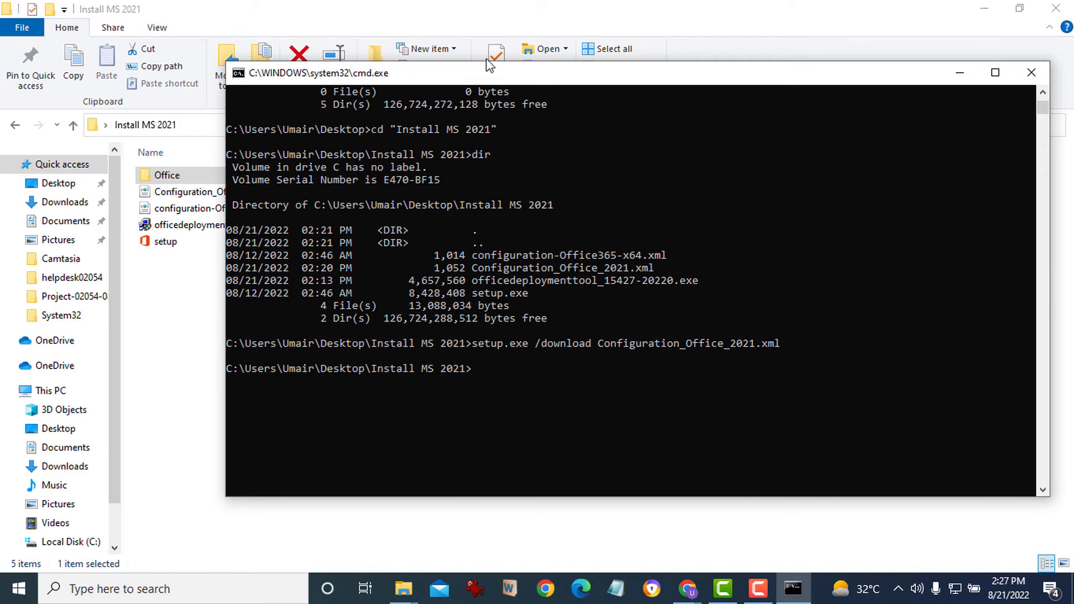
pyautogui.hotkey('alt', 'Tab')
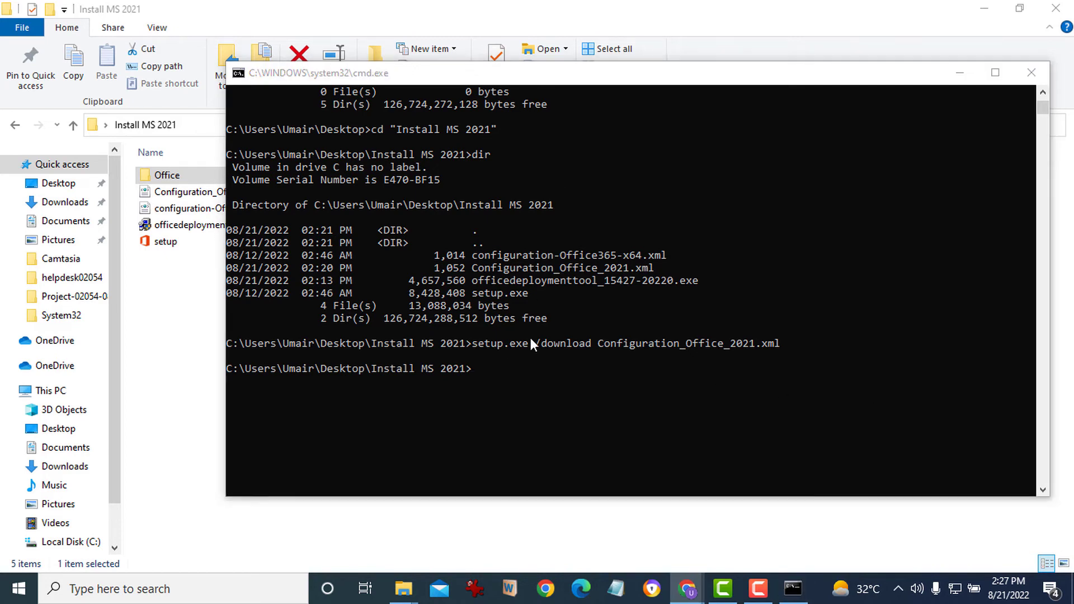
pyautogui.click(572, 379)
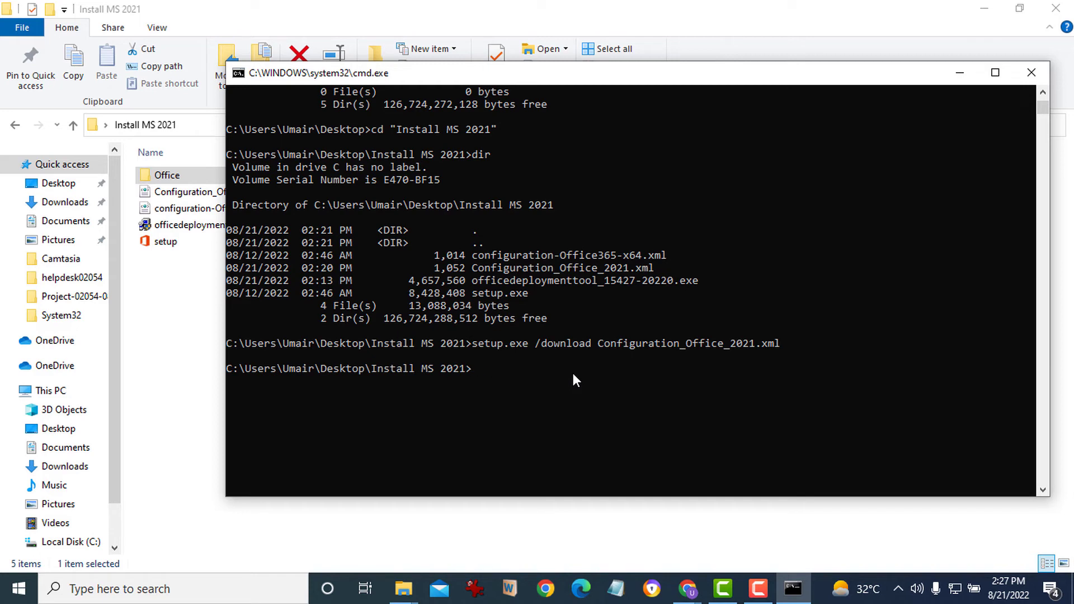
pyautogui.write('setup.exe /configure')
pyautogui.write('Configuration_Office_2021.xml')
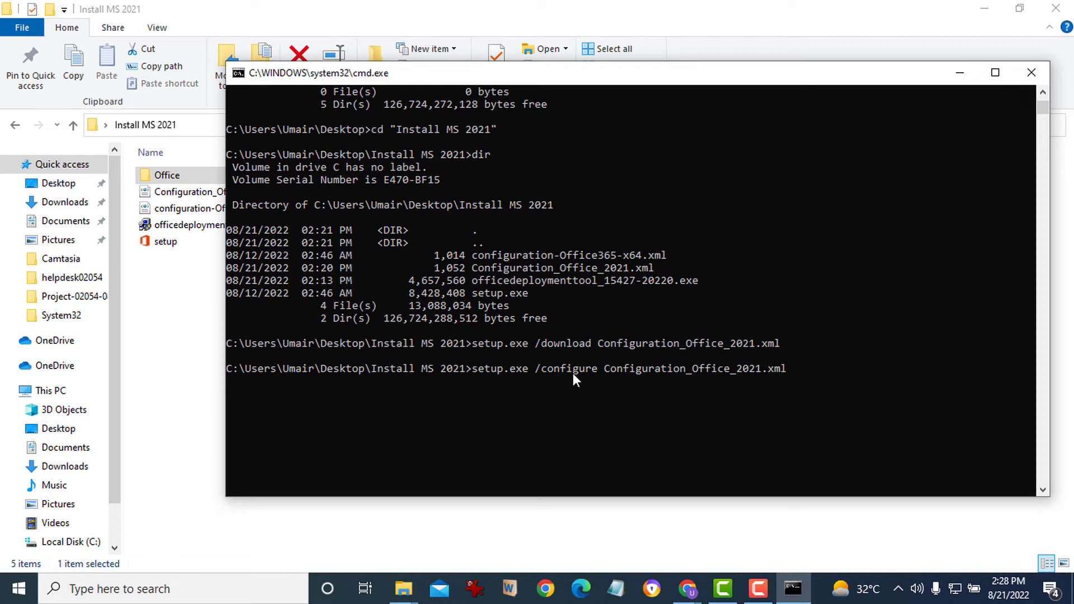
pyautogui.press('Return')
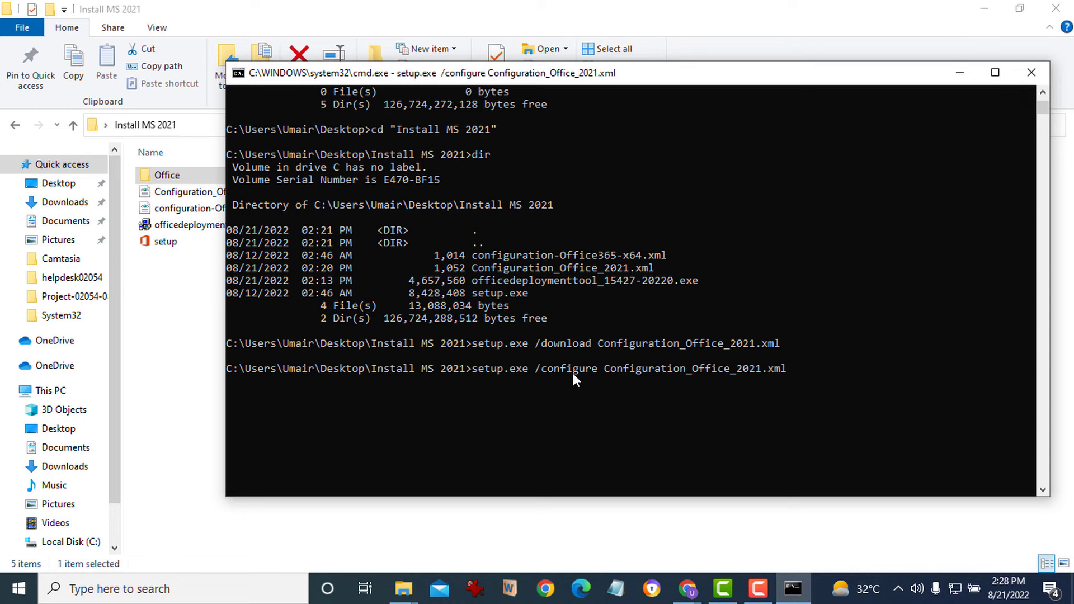
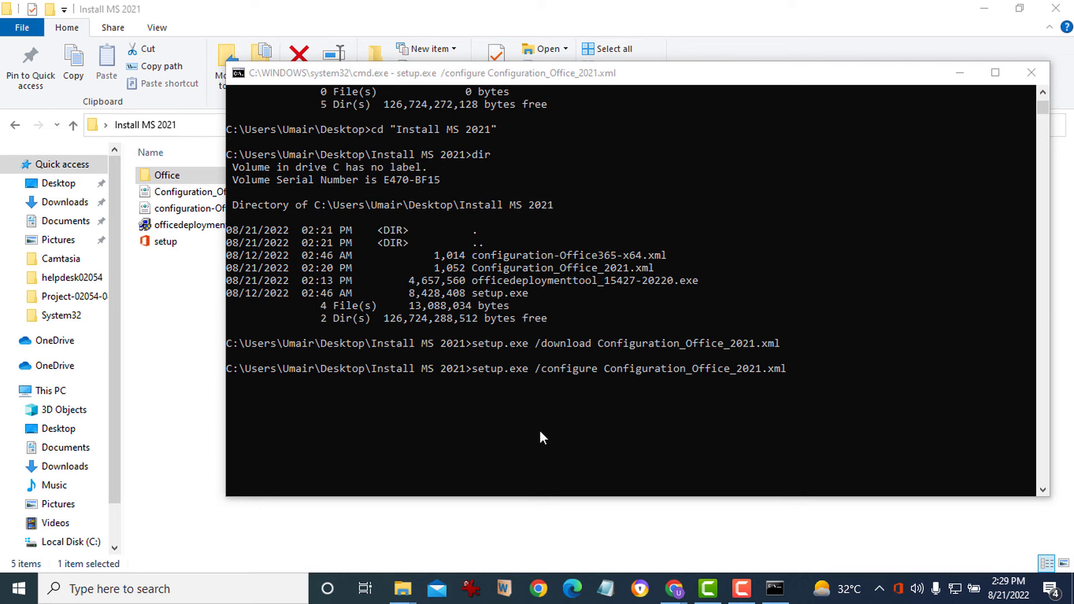
# Return to the Install MS 2021 window and bring up the Office installer's progress display
pyautogui.moveTo(672, 593)
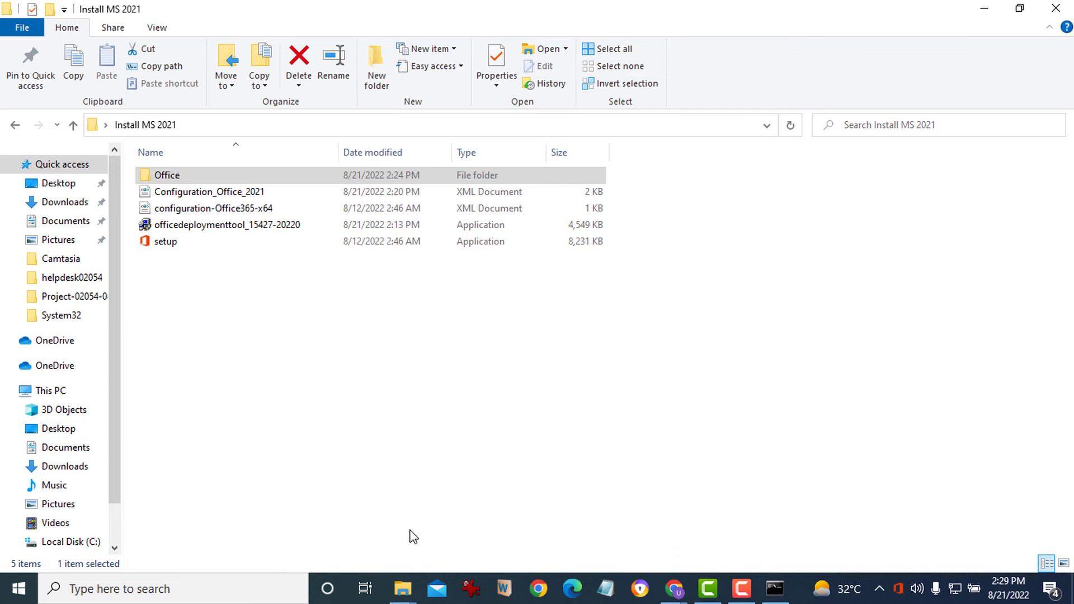
pyautogui.click(412, 537)
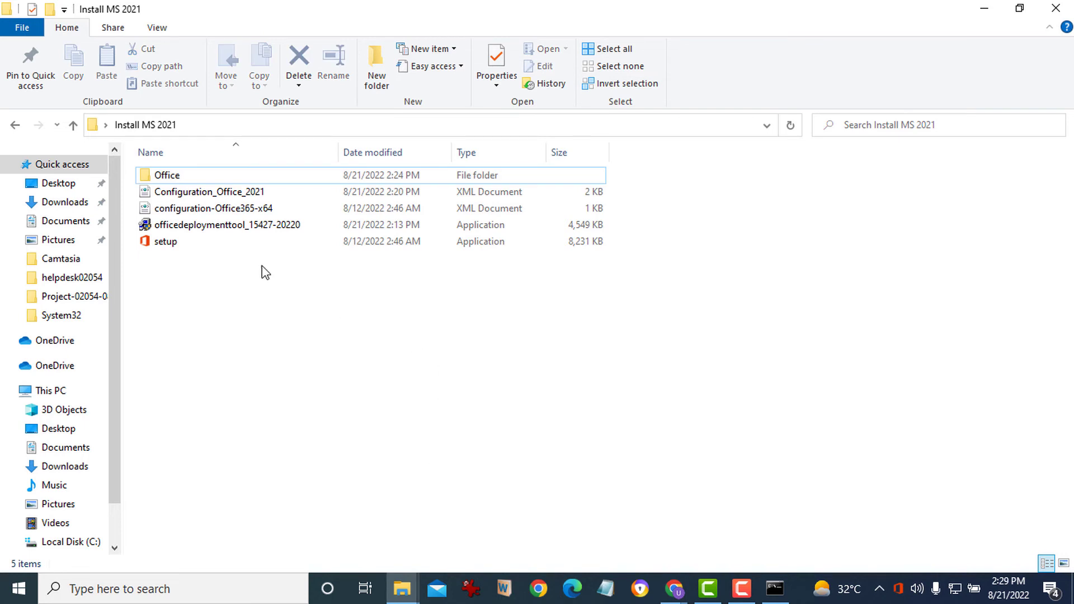
pyautogui.click(402, 588)
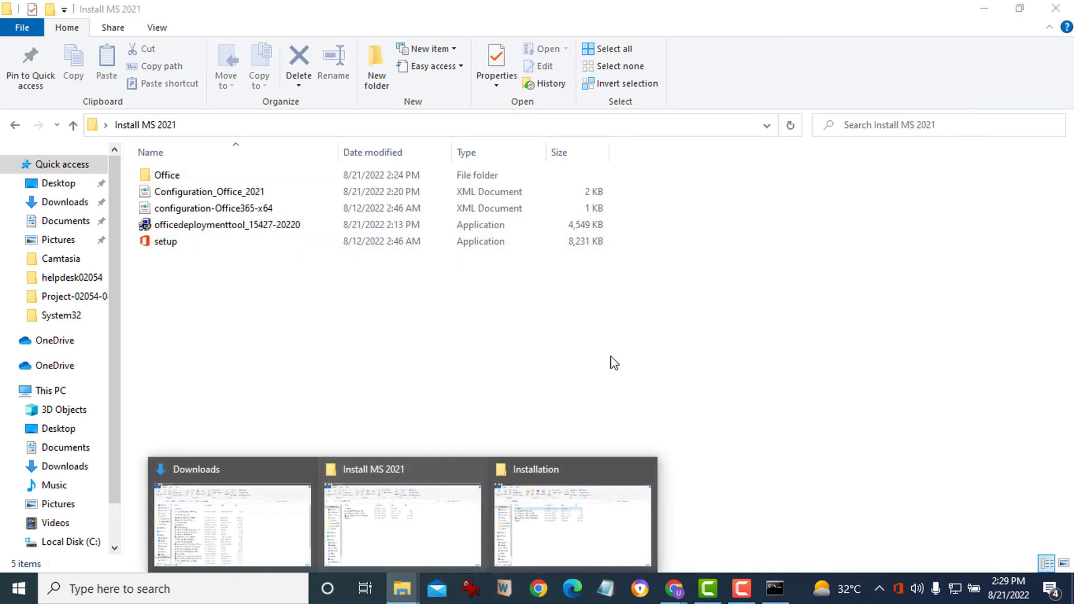
pyautogui.click(867, 371)
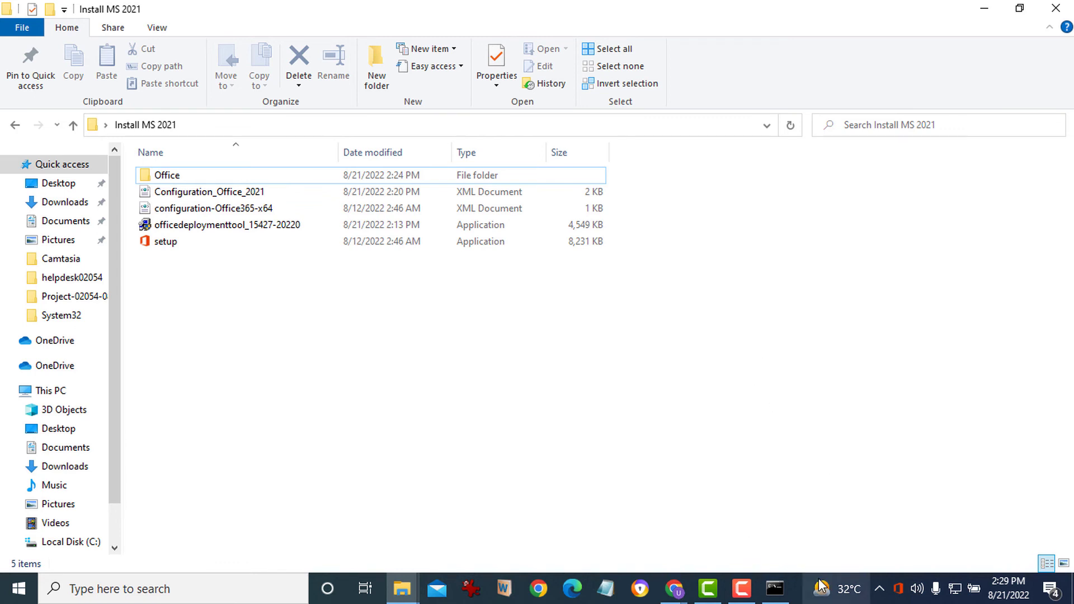
pyautogui.click(898, 589)
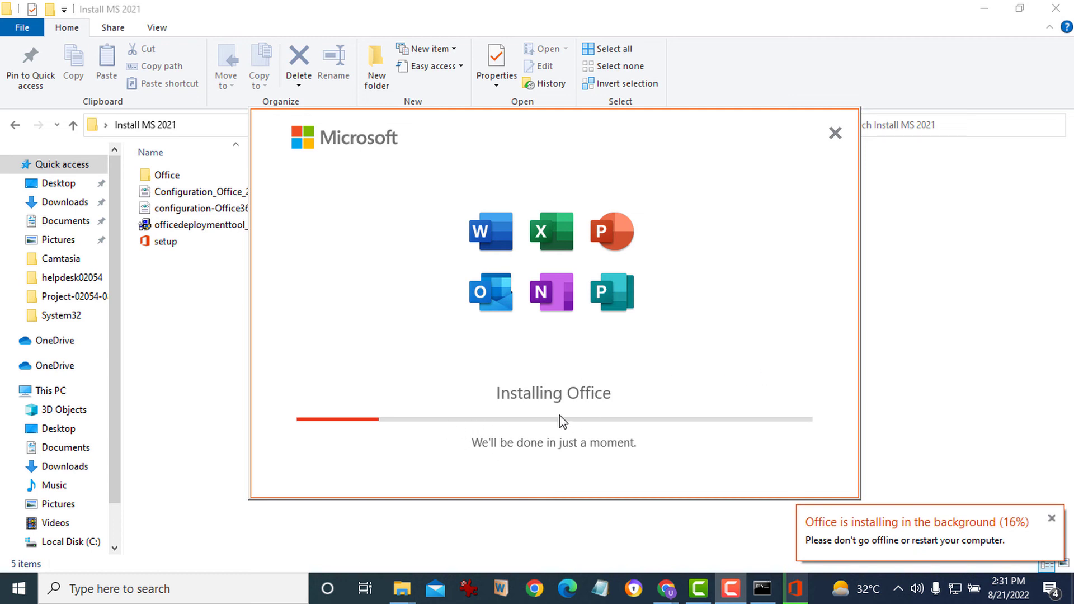
# Switch to the Chrome window with the Office Customization Tool and show the Microsoft Office Home page
pyautogui.moveTo(666, 595)
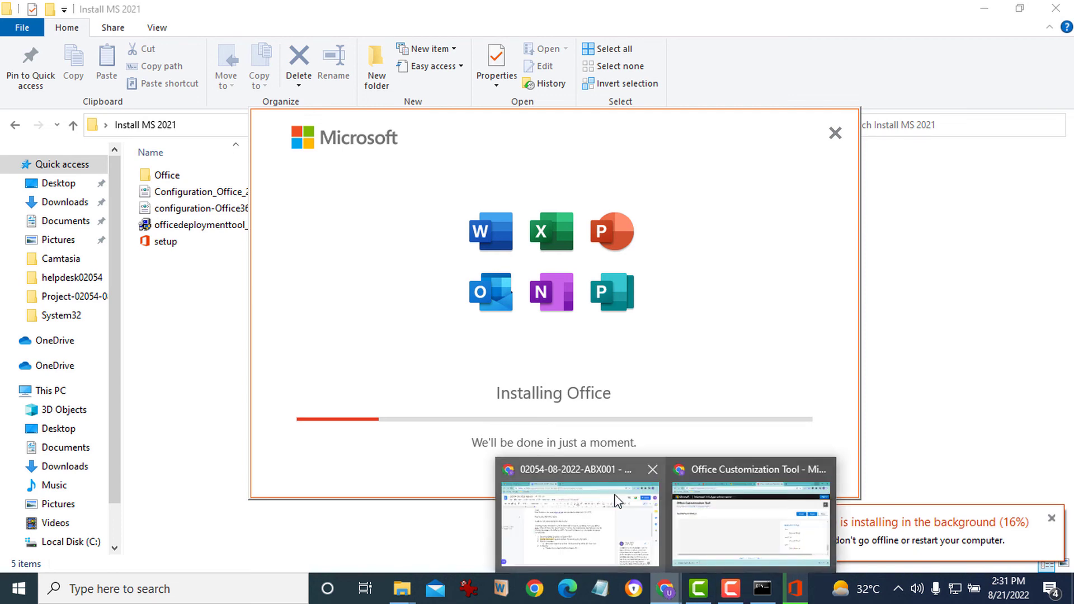
pyautogui.click(758, 526)
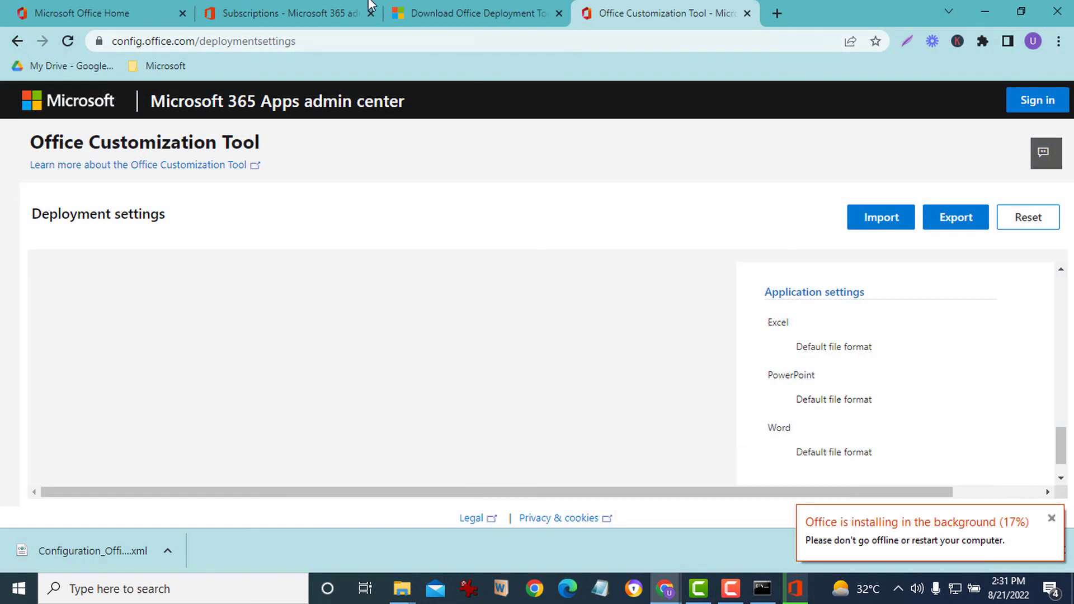
pyautogui.click(352, 13)
pyautogui.click(163, 11)
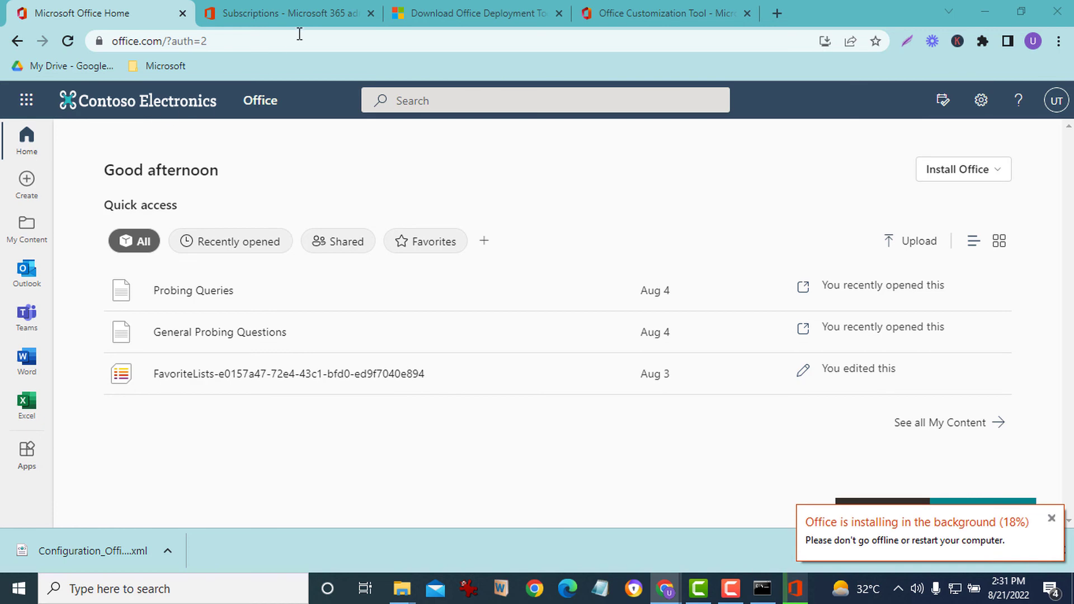
# Review the subscriptions on the Microsoft 365 admin center's Your products page, clearing away the Office installation notification and the browser's download bar
pyautogui.click(297, 12)
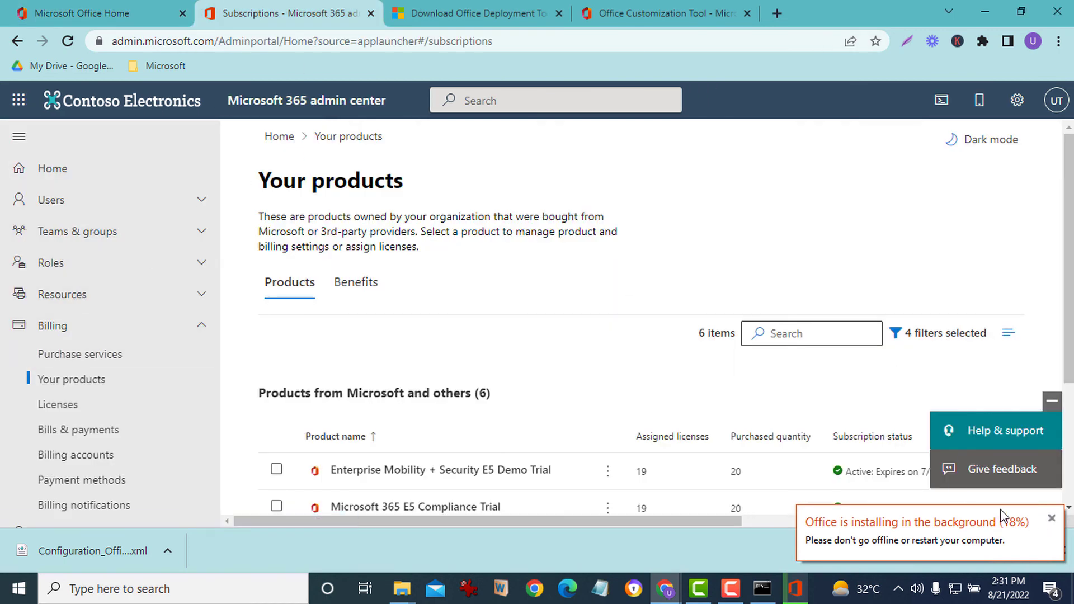
pyautogui.click(1052, 518)
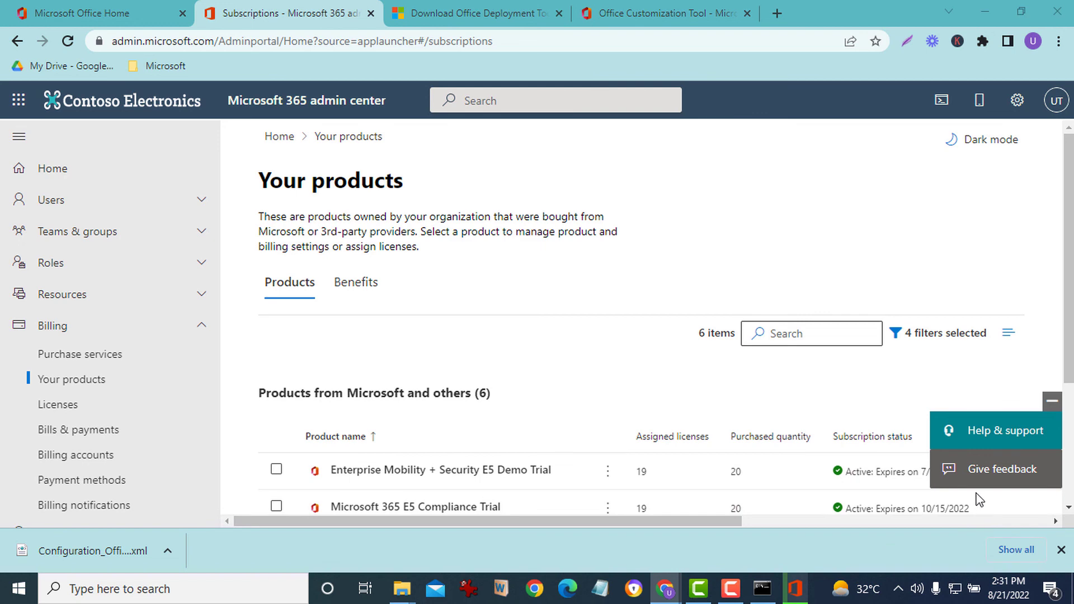
pyautogui.click(1060, 551)
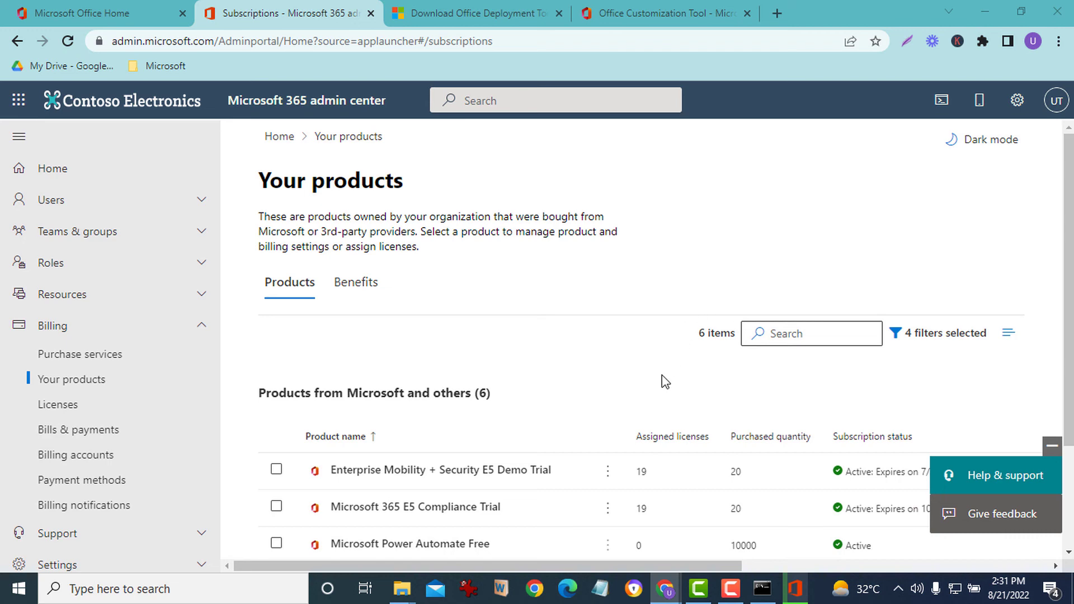
pyautogui.scroll(-3, 333, 379)
pyautogui.scroll(3, 332, 380)
pyautogui.scroll(-3, 371, 344)
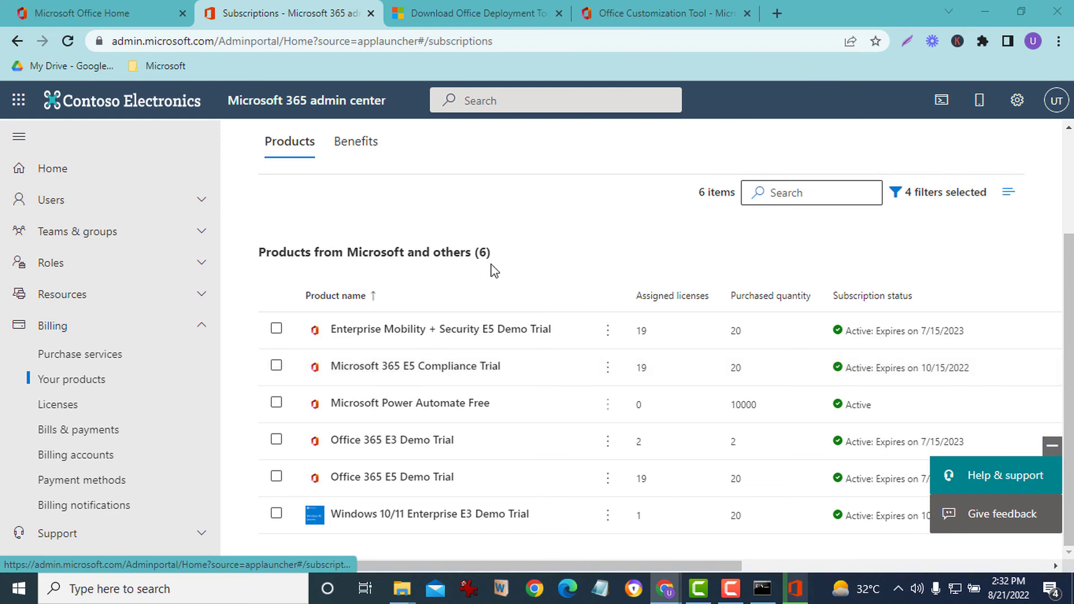
pyautogui.scroll(3, 455, 376)
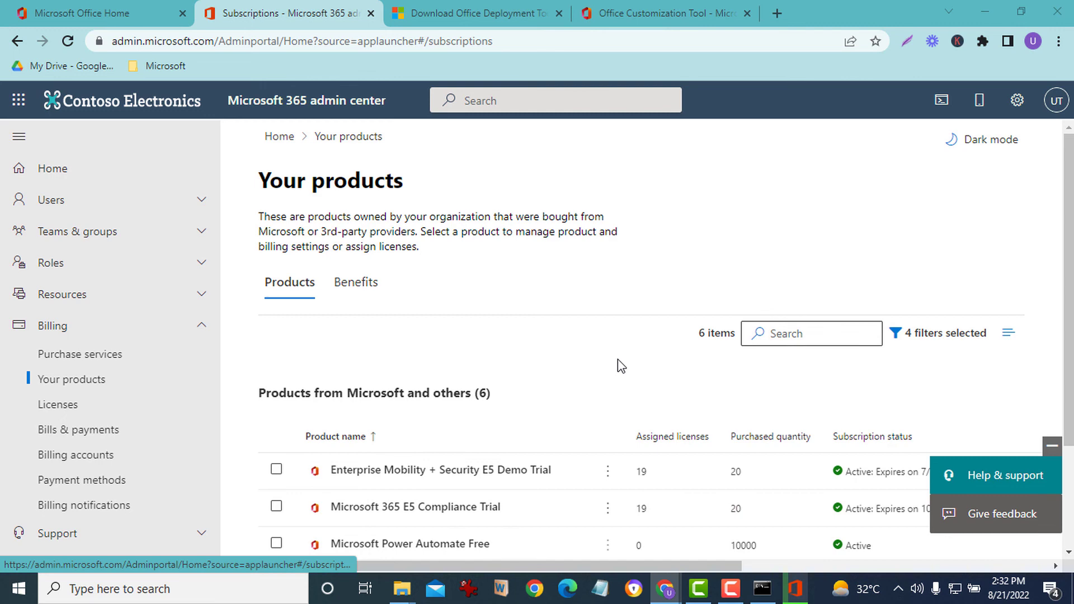
# Return to the Microsoft Office Home page and bring up the Install Office options
pyautogui.click(105, 12)
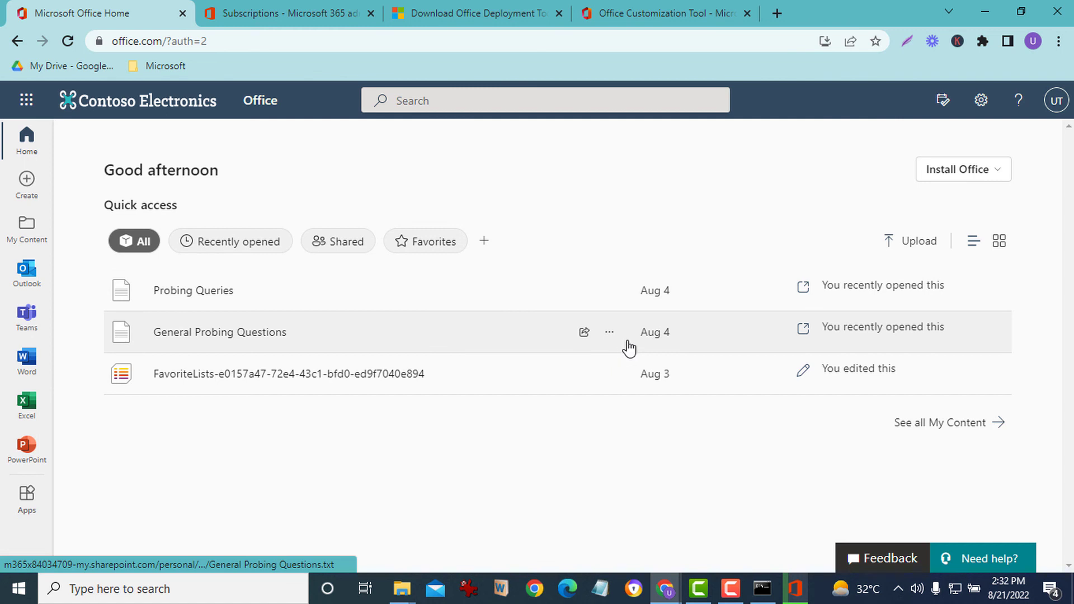
pyautogui.click(978, 182)
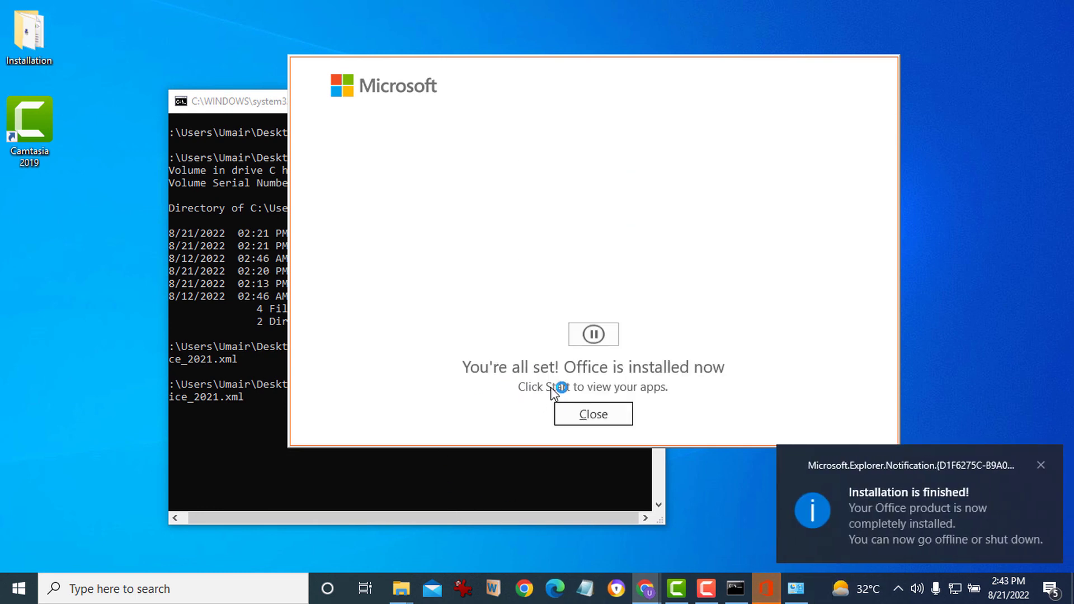
# Close the finished Office installer and the Command Prompt window
pyautogui.click(616, 416)
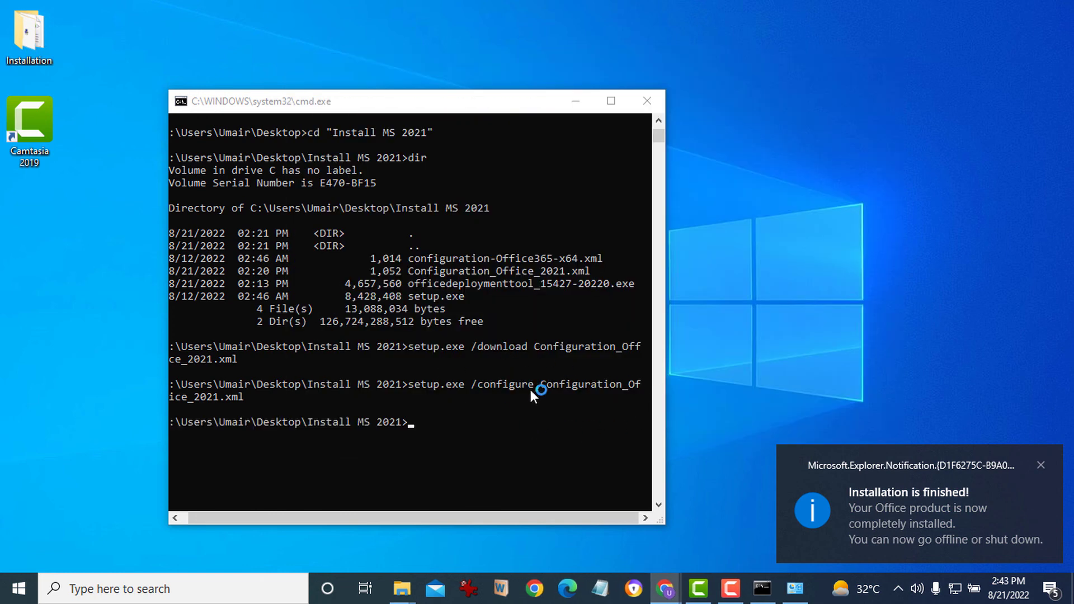
pyautogui.click(647, 102)
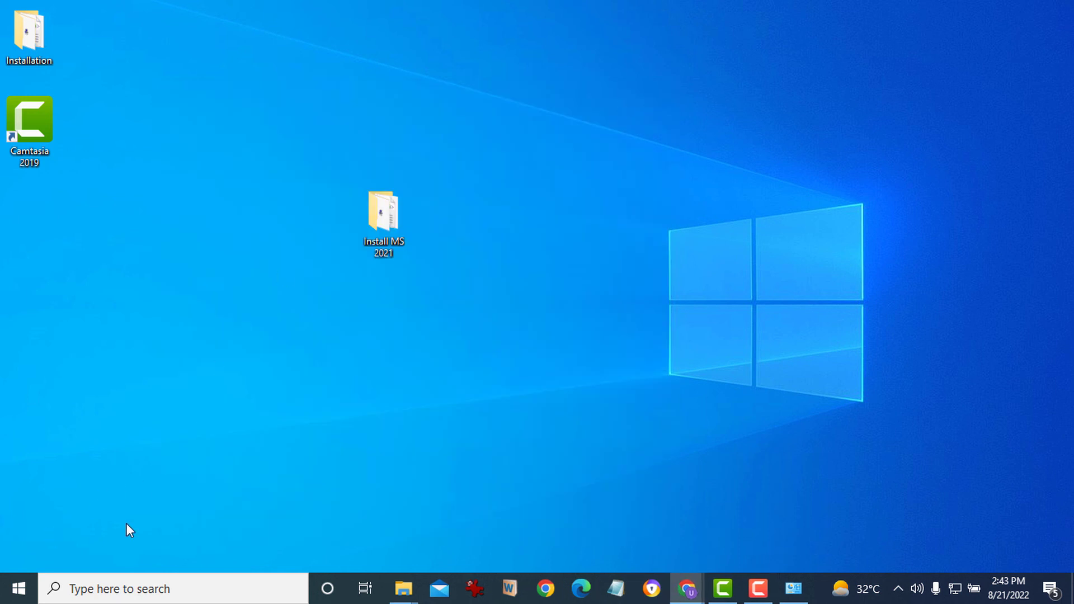
# Launch the newly installed Word from the recently added apps
pyautogui.click(11, 587)
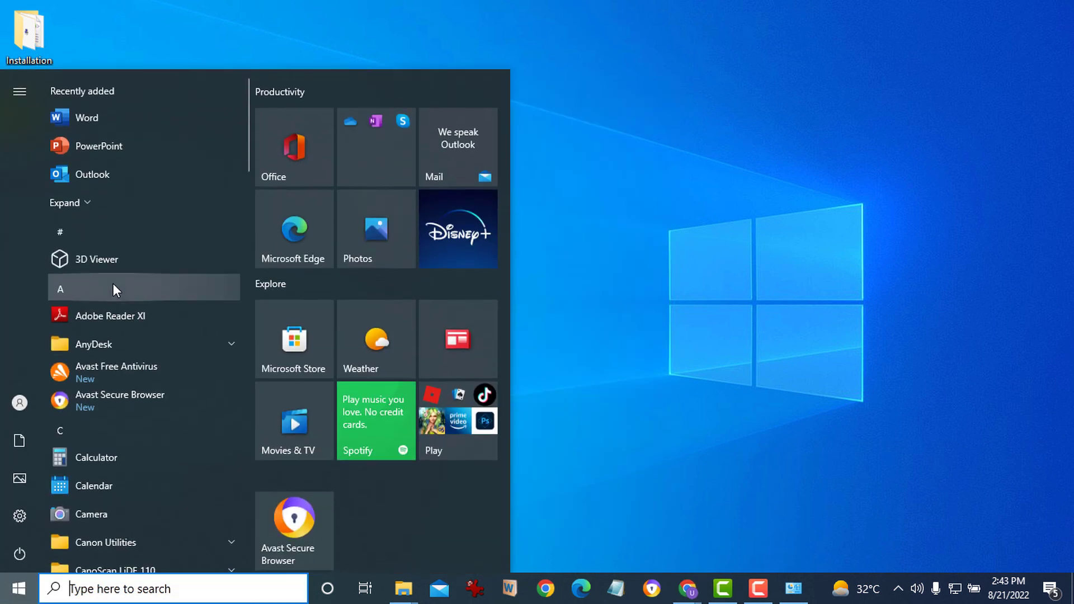
pyautogui.click(164, 115)
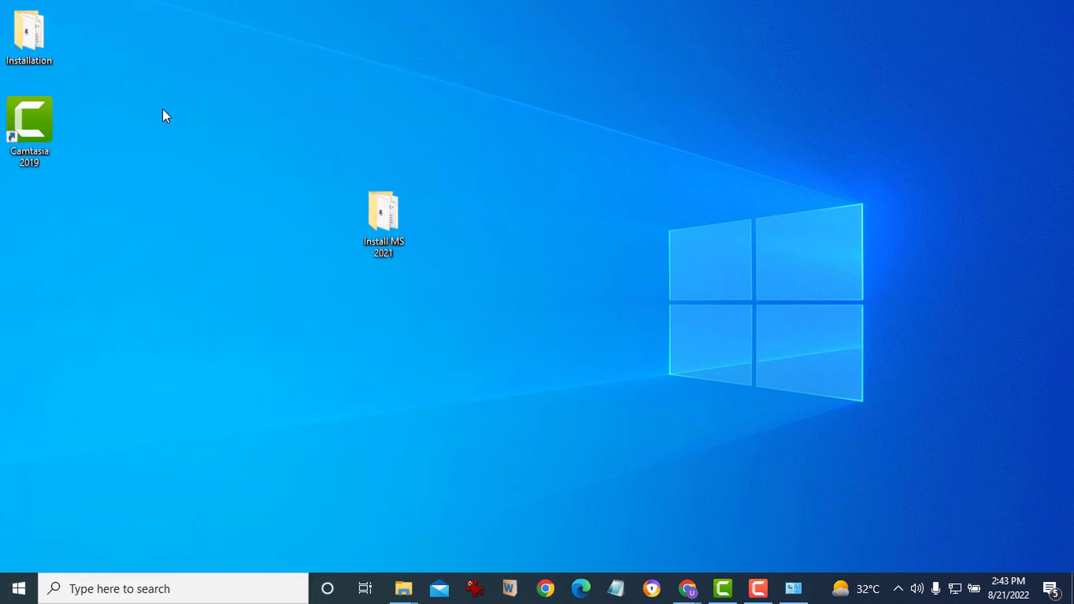